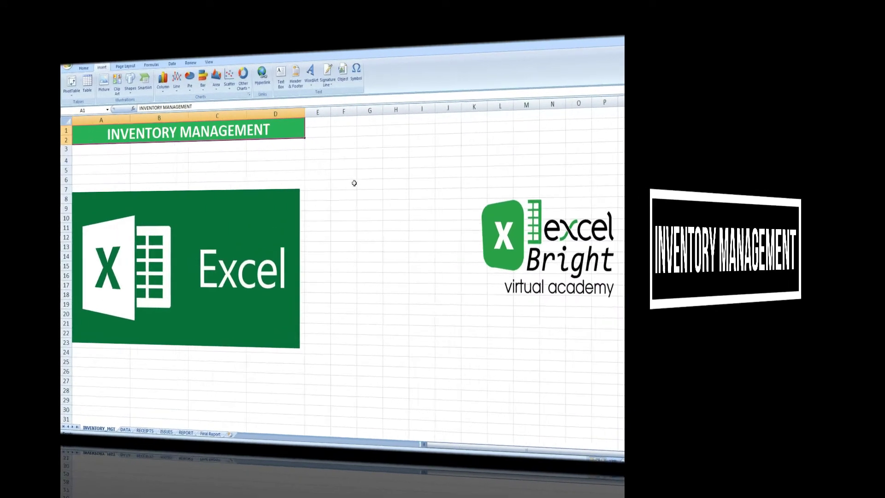
- Show the DATA sheet's INVENTORY table and select its Item Code header
left_click(353, 186)
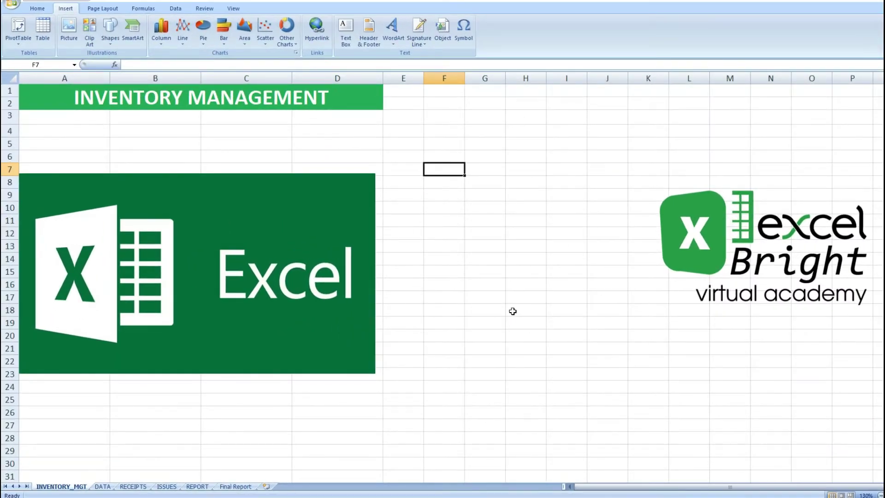
left_click(455, 285)
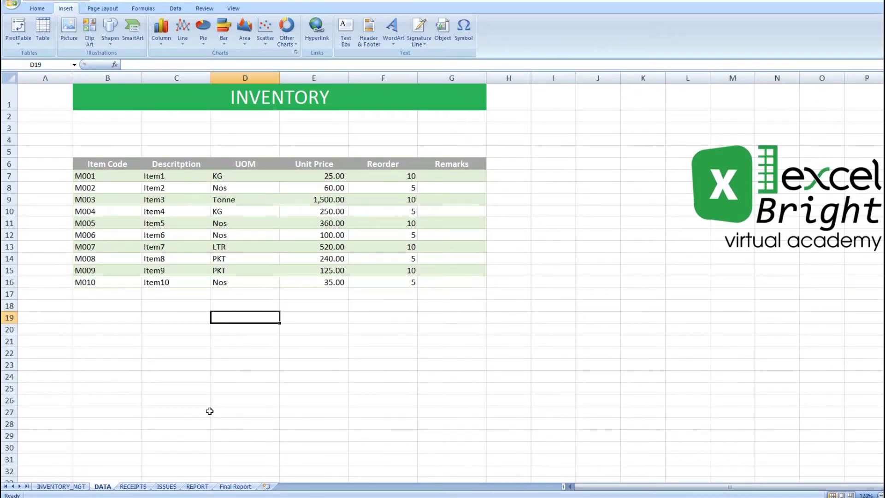
left_click(114, 166)
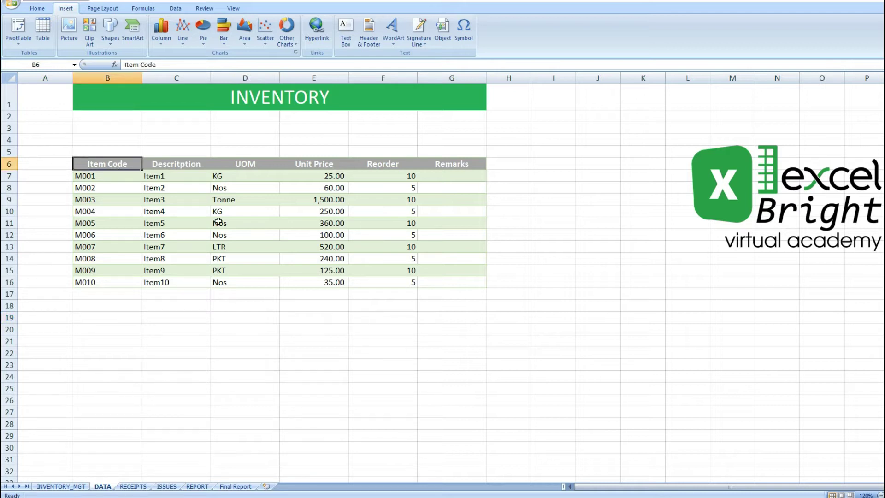
key("Down")
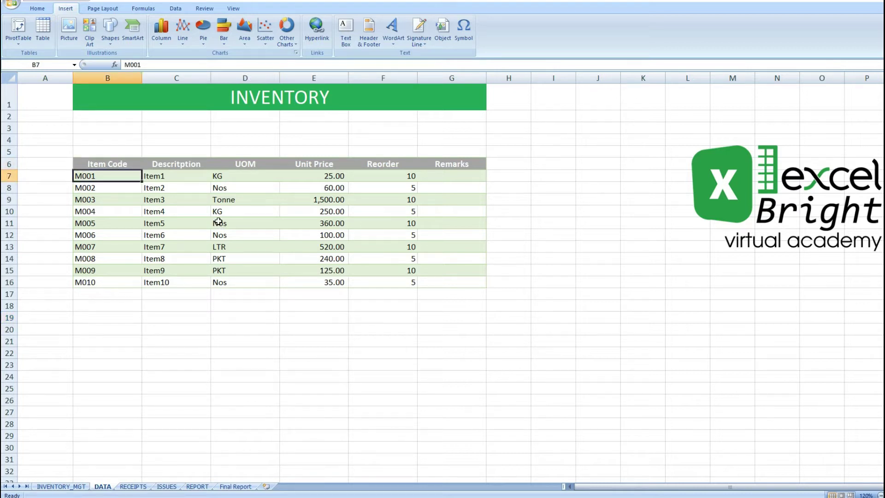
key("Up")
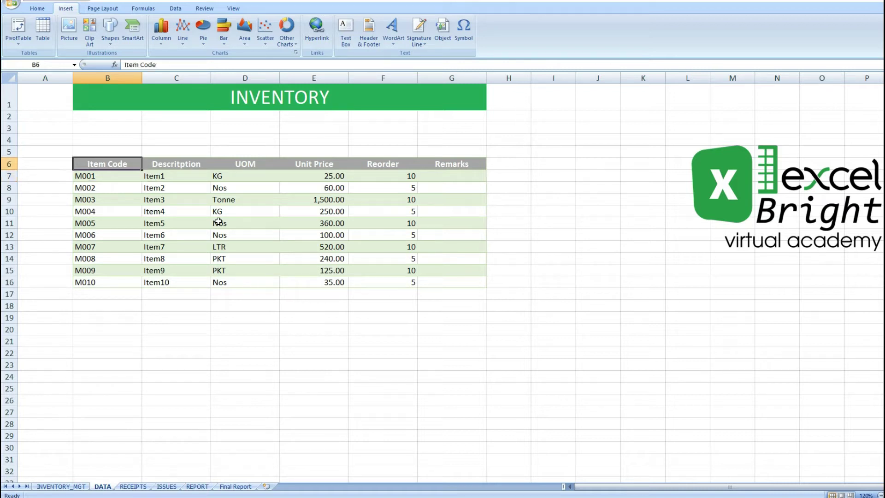
key("Right")
key("Right")
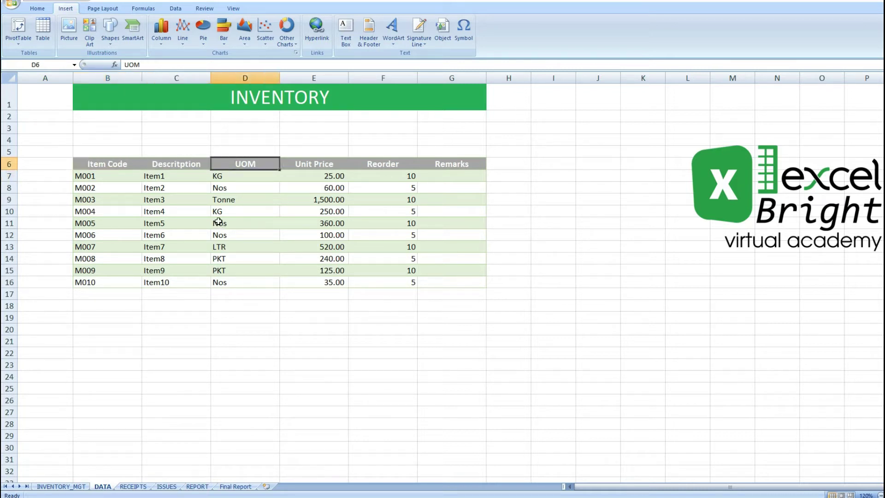
key("Right")
key("Right")
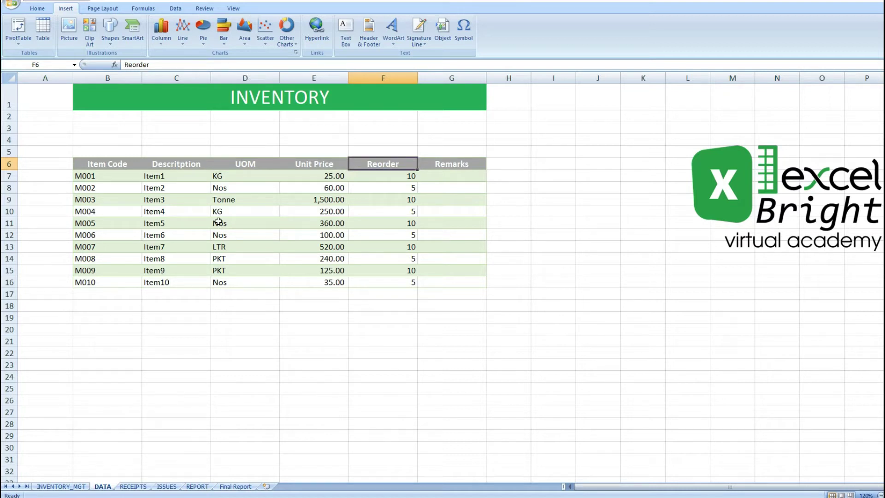
key("Right")
key("Down")
key("Left")
key("Left")
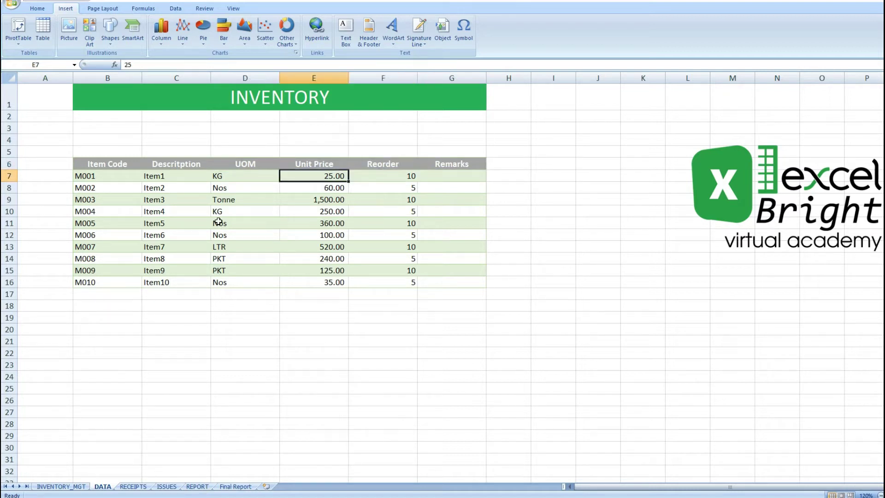
key("Left")
key("Left")
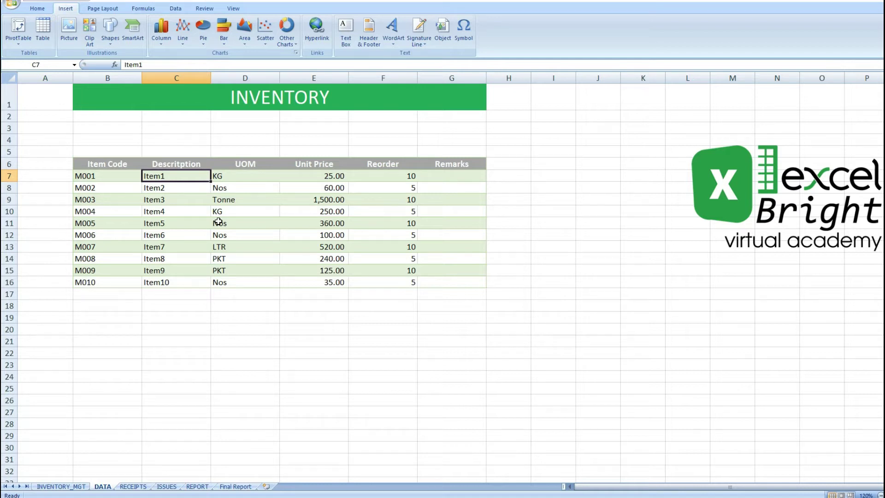
key("Left")
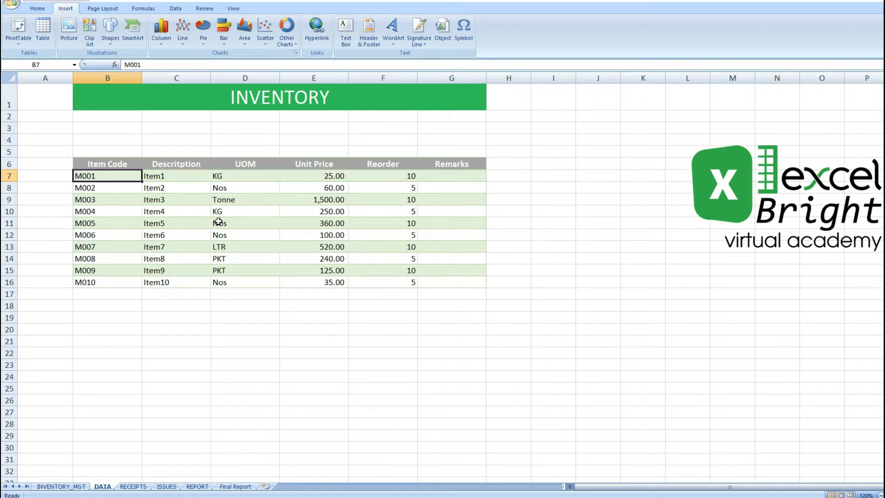
key("Down")
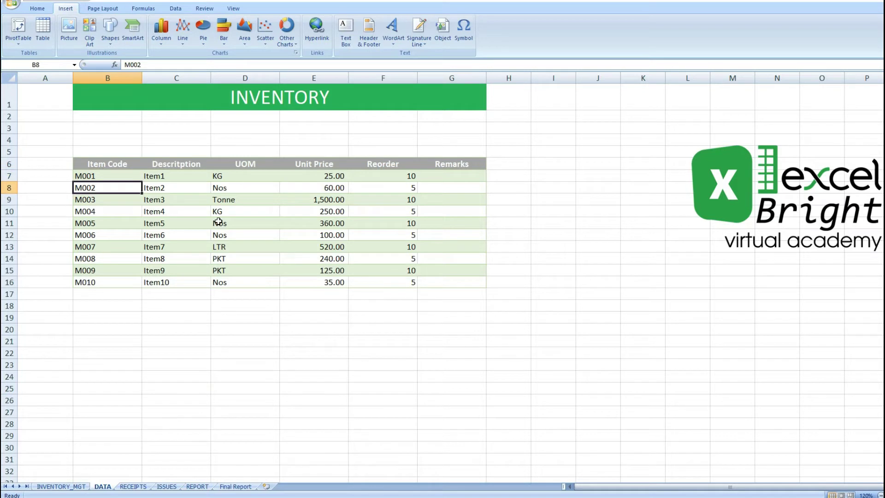
key("Up")
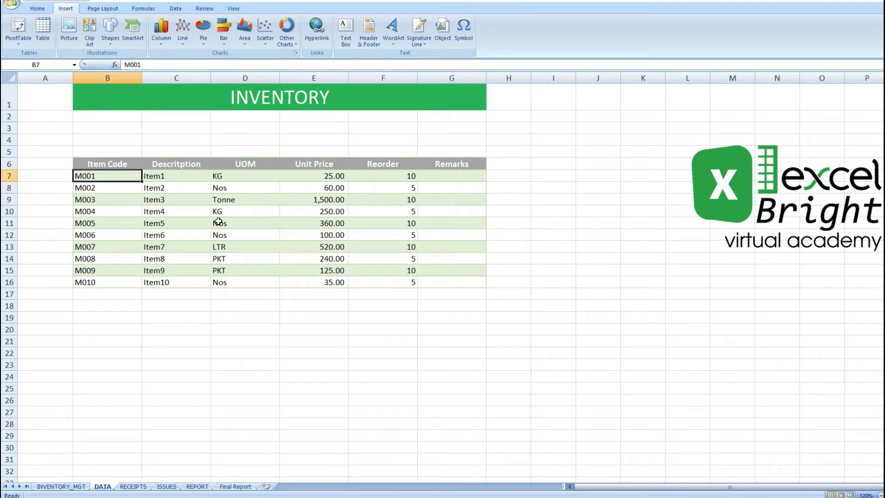
key("Down")
key("Down")
key("Down")
key("Down")
key("Down")
key("Down")
key("Down")
key("Up")
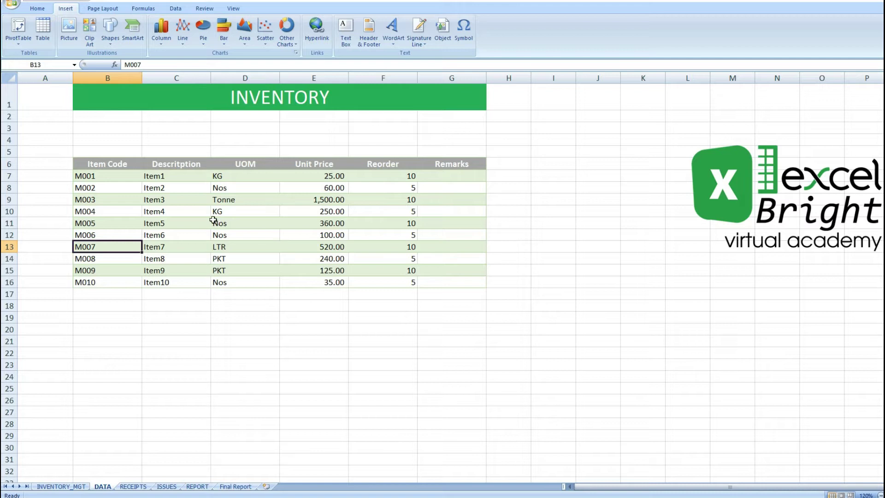
left_click_drag(99, 178, 102, 279)
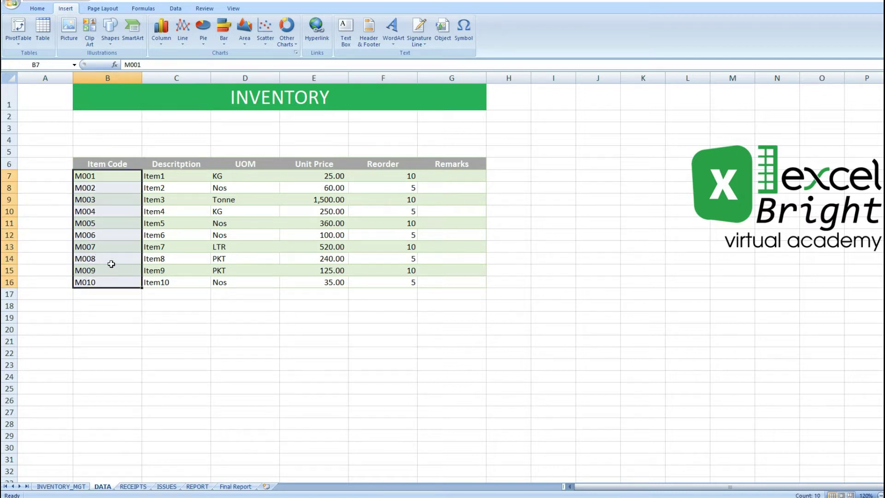
left_click(173, 178)
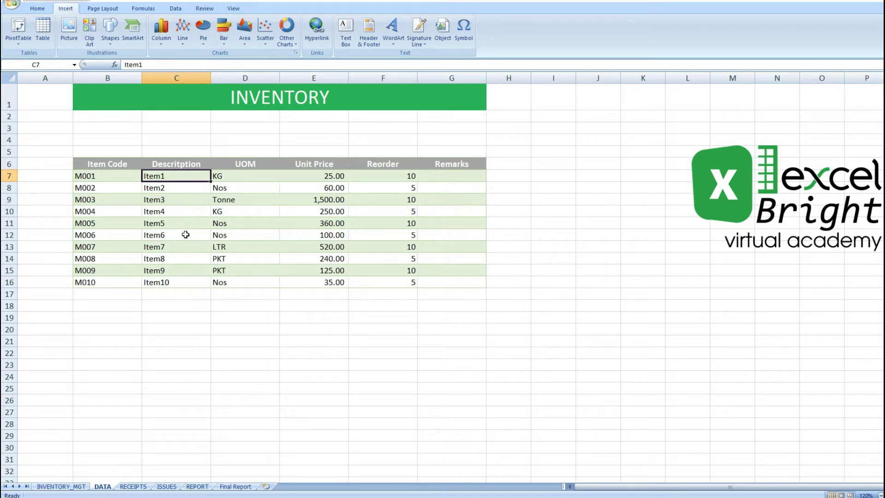
left_click(245, 179)
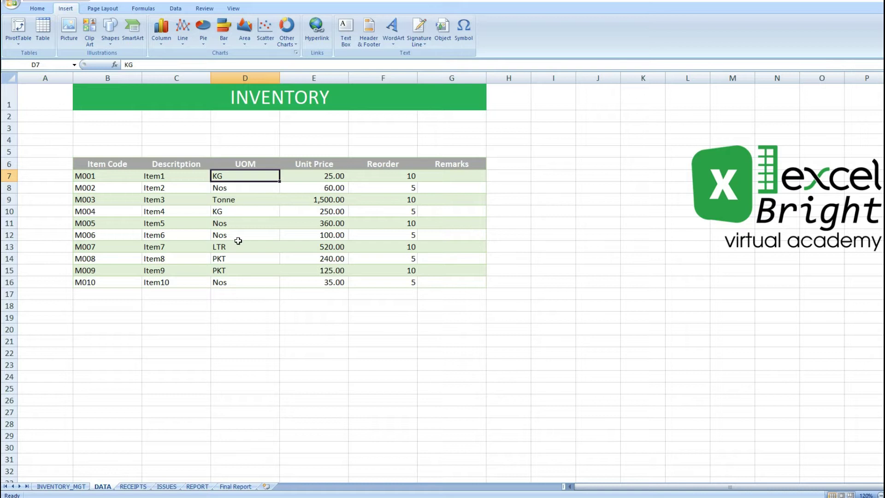
left_click_drag(315, 178, 312, 269)
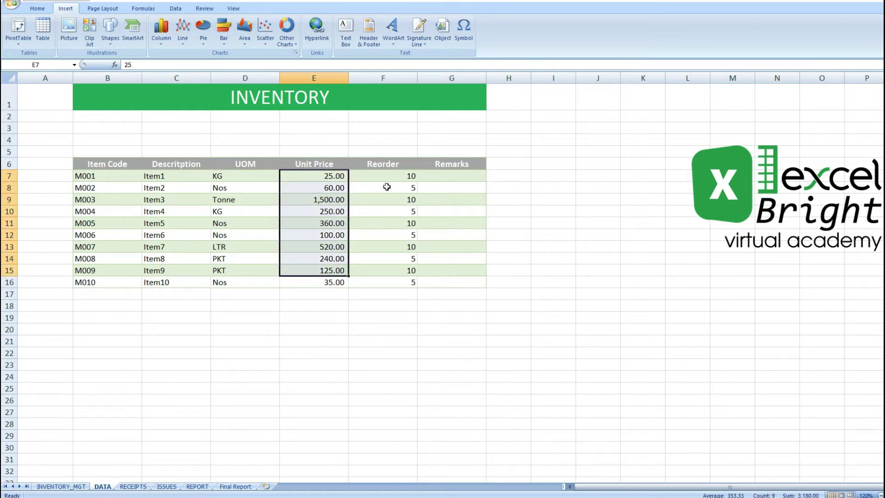
left_click(234, 234)
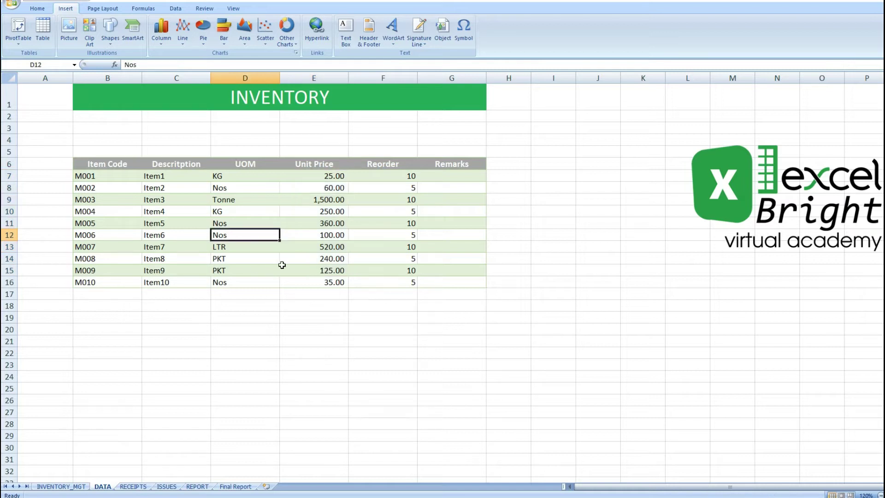
key("Right")
key("Up")
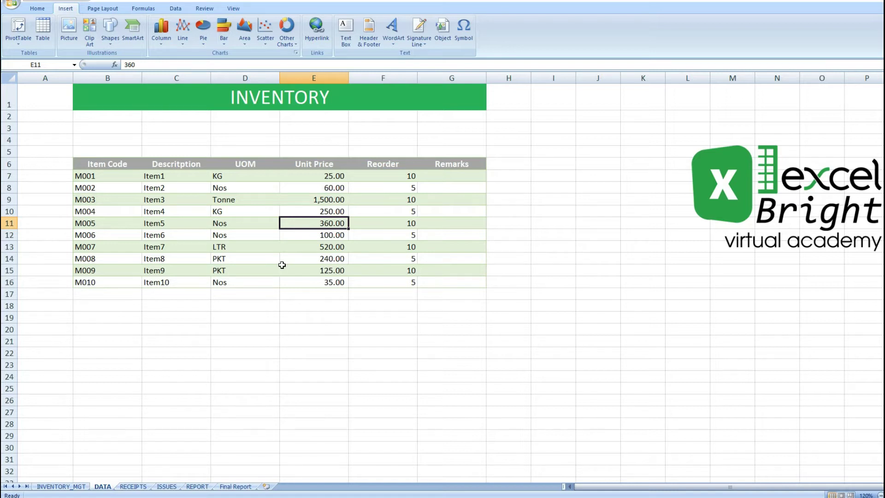
left_click(177, 285)
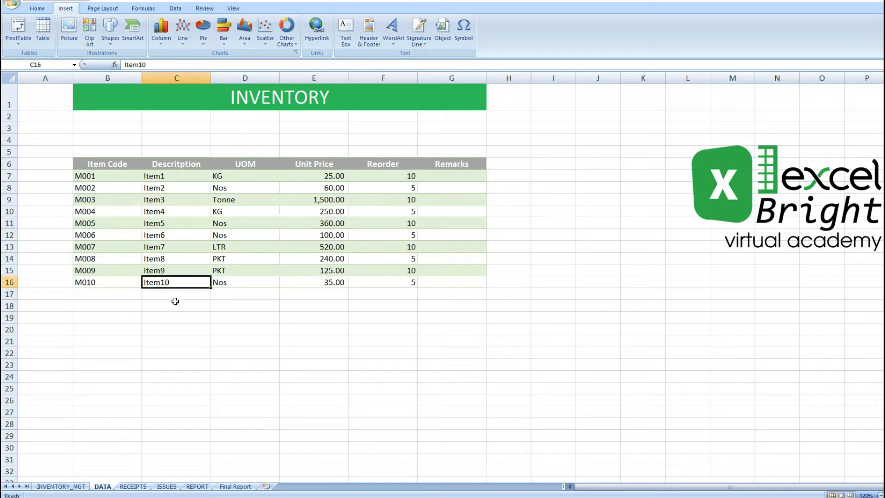
left_click_drag(133, 282, 433, 278)
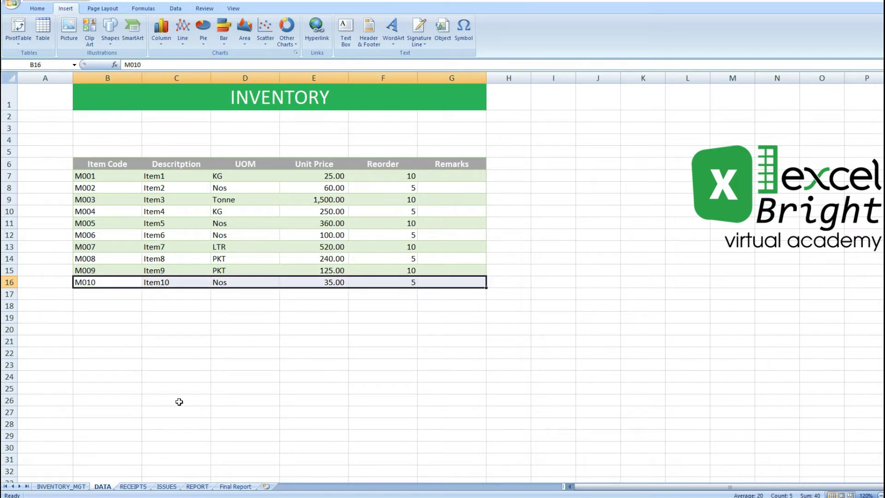
left_click(133, 487)
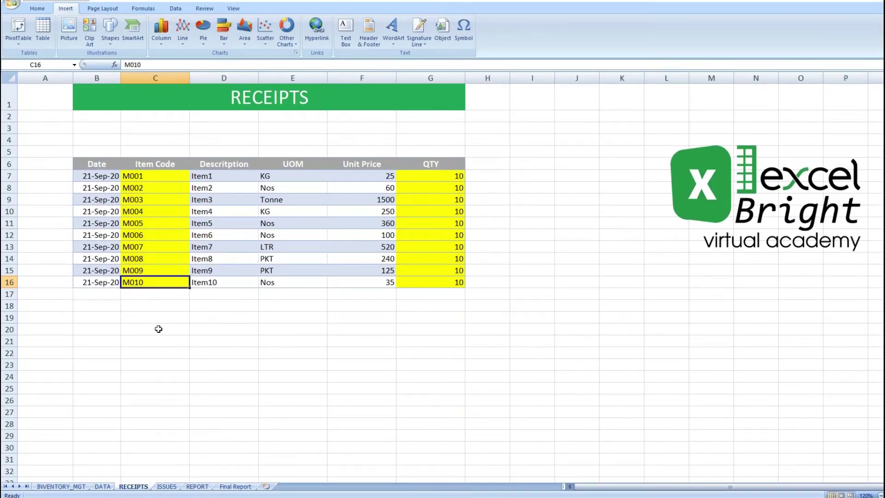
- Review the RECEIPTS table's title, receipt dates and first item code M001
left_click(172, 342)
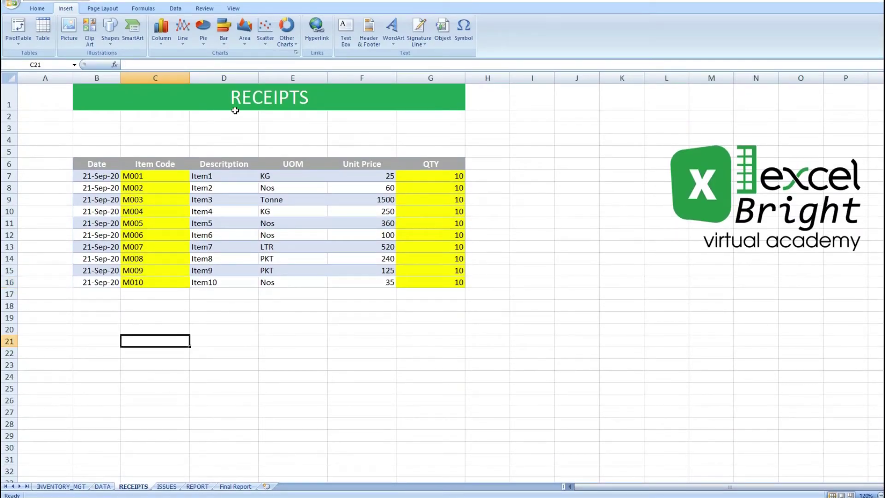
left_click(239, 97)
left_click_drag(102, 176, 101, 279)
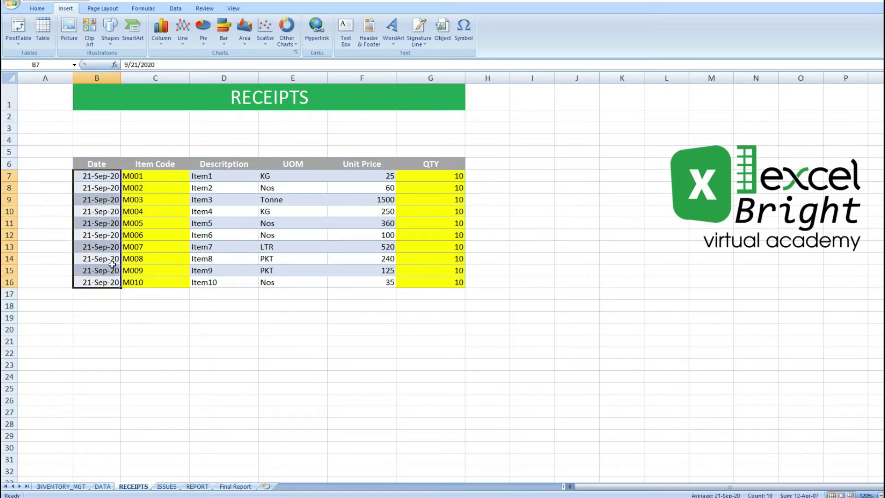
left_click(105, 188)
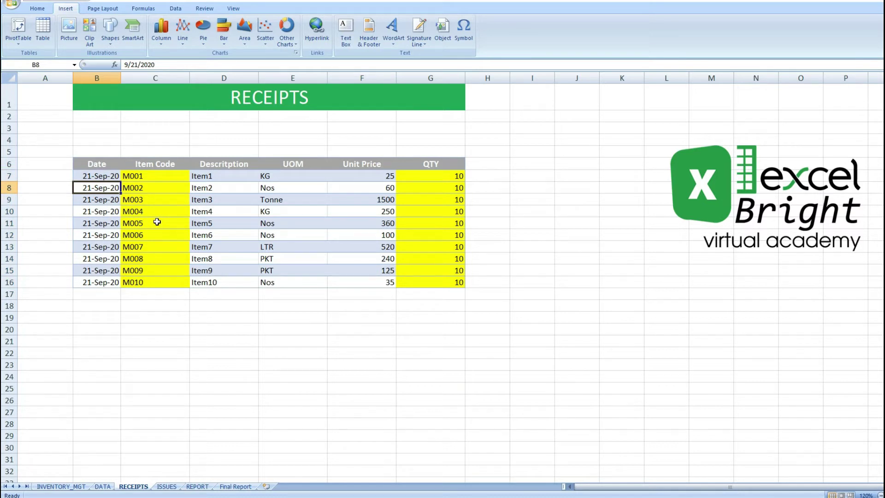
left_click(81, 221)
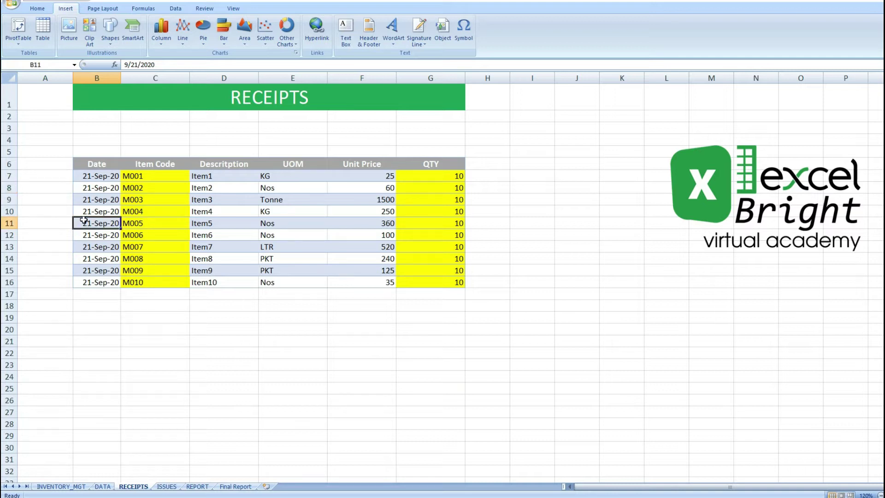
left_click(150, 178)
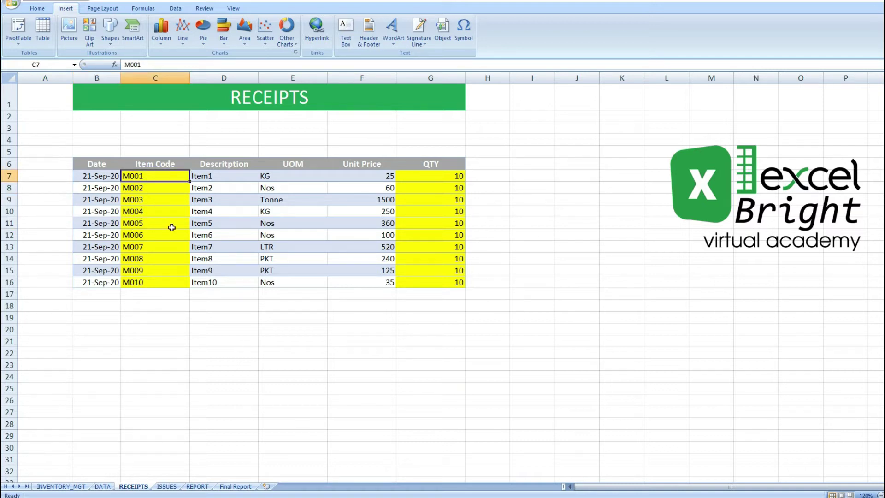
- Compare against the DATA sheet, then inspect the Description lookup formula in D7 and its looked-up fields
left_click(103, 486)
left_click(105, 293)
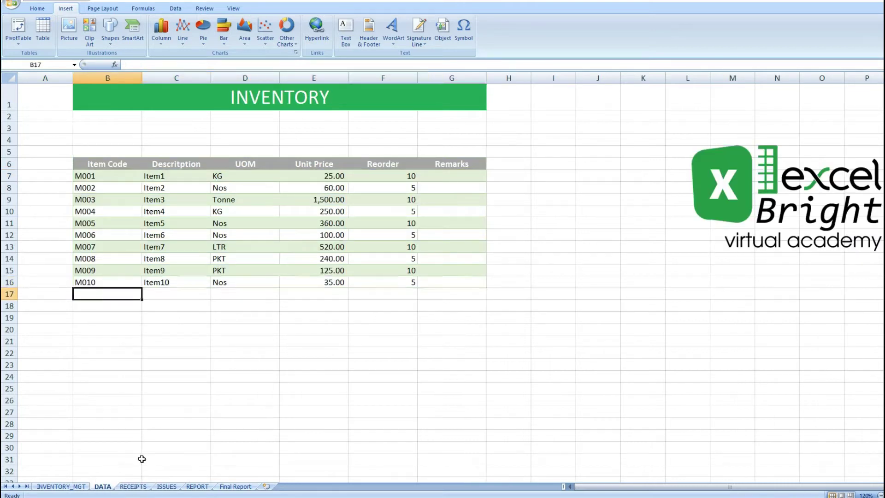
left_click(133, 487)
left_click(147, 189)
left_click(150, 178)
left_click_drag(210, 176, 341, 175)
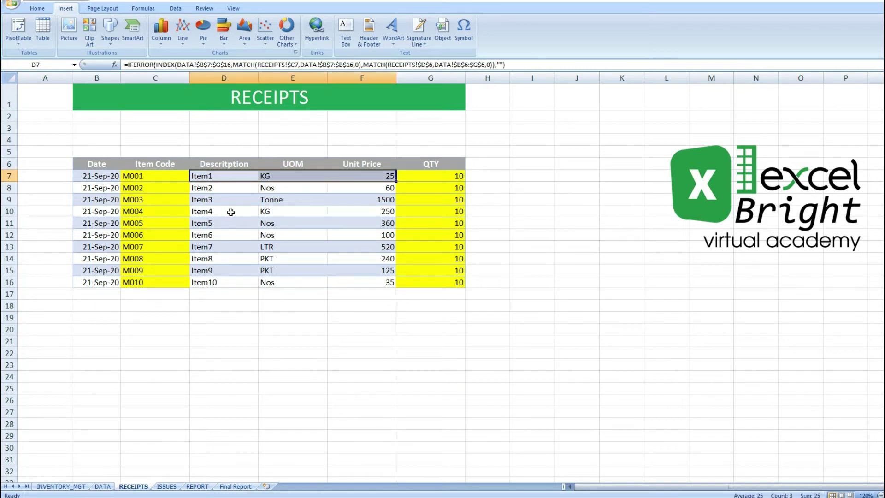
- Review the receipt quantities, item codes and the looked-up description, unit and price cells
left_click(425, 179)
left_click_drag(431, 188, 432, 280)
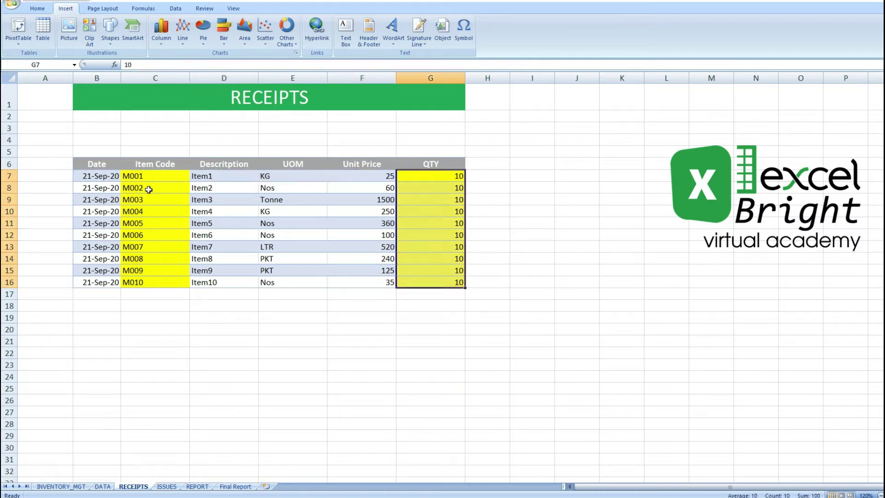
left_click(156, 176)
left_click_drag(157, 177, 150, 283)
left_click_drag(435, 178, 433, 249)
left_click_drag(236, 176, 342, 272)
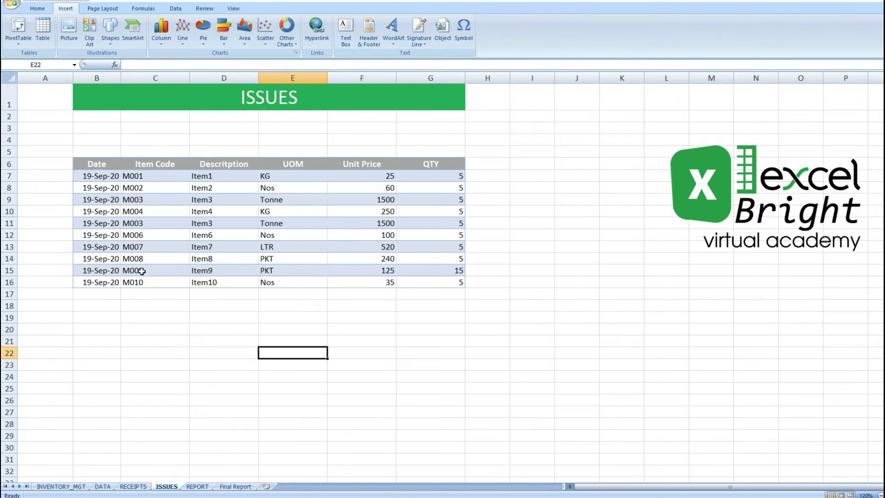
- Inspect the ISSUES dates and the description, UOM and unit price lookup formulas
left_click_drag(97, 178, 94, 257)
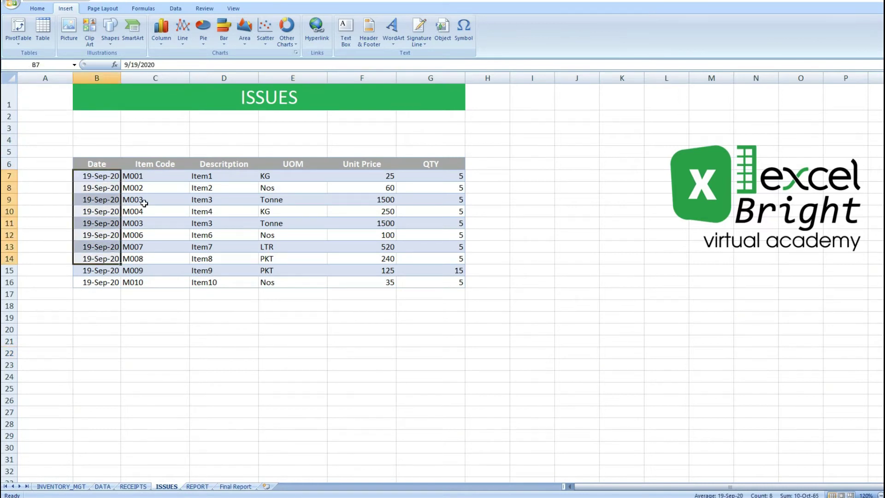
left_click(150, 194)
left_click(210, 198)
left_click(290, 207)
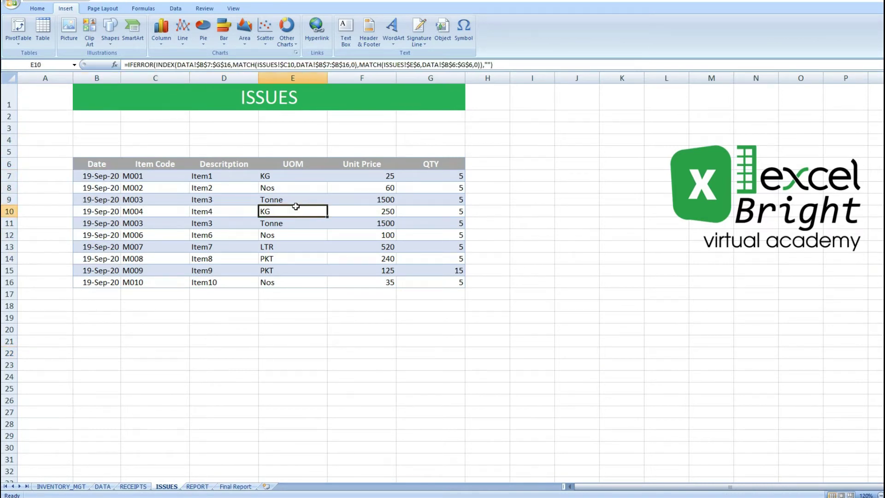
left_click(362, 213)
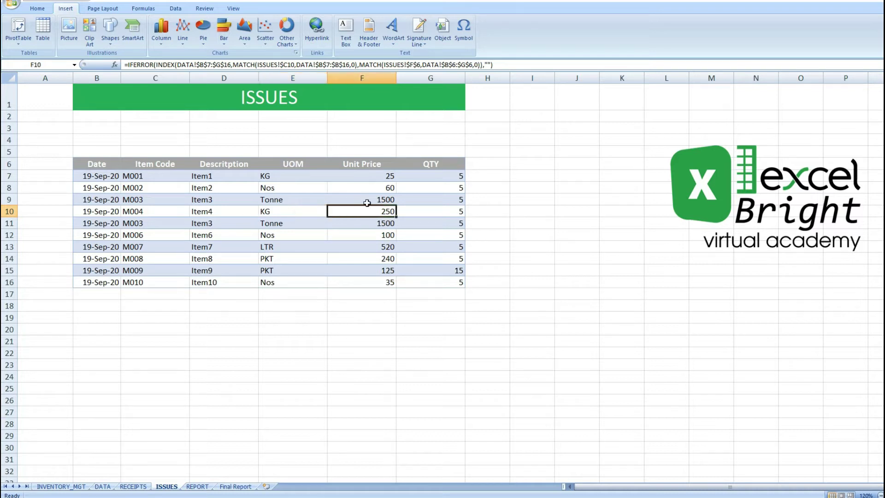
- Review the QTY values G7:G16, item codes and the E14 UOM formula, then go to REPORT
left_click(433, 187)
left_click(438, 225)
left_click_drag(143, 177, 152, 284)
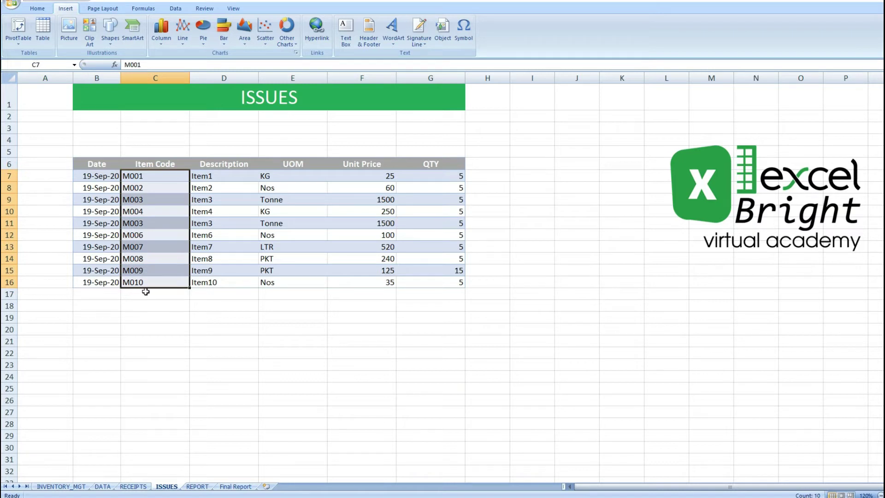
left_click_drag(421, 178, 423, 281)
left_click(270, 261)
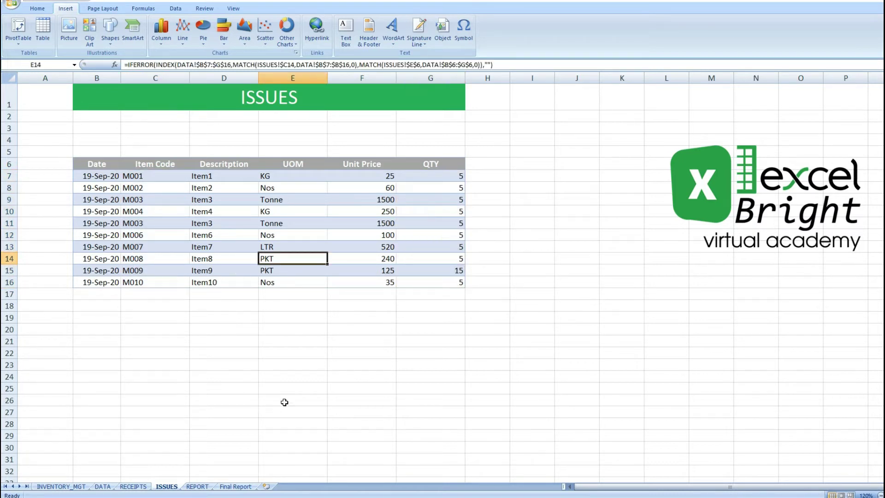
left_click(197, 487)
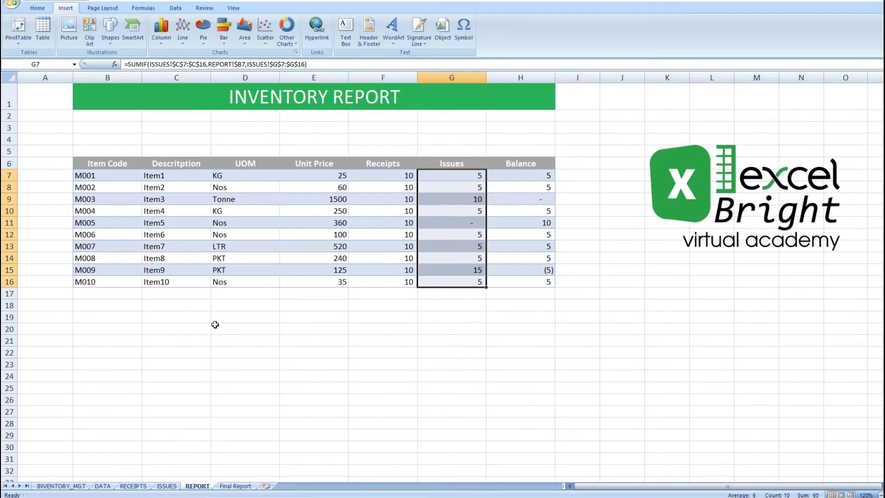
left_click(213, 317)
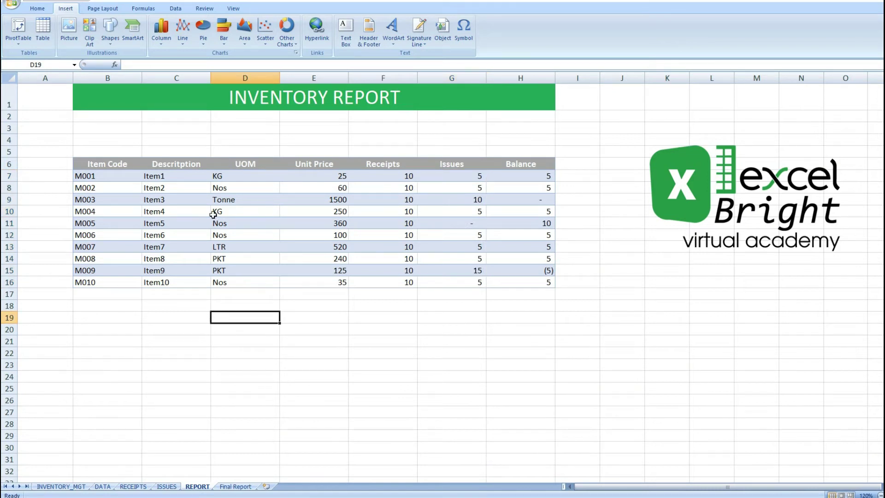
- Review the REPORT item codes, Receipts and Issues totals and the H9 balance formula, then open Final Report
left_click_drag(113, 178, 113, 259)
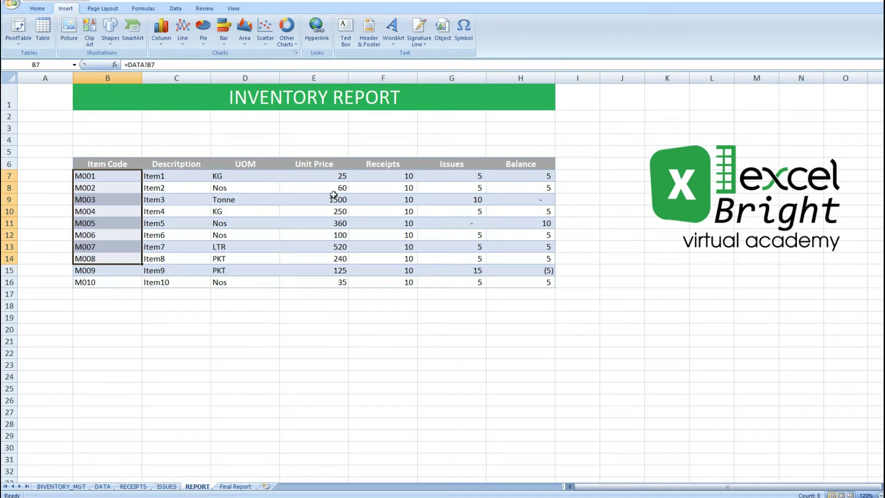
left_click_drag(379, 189, 413, 282)
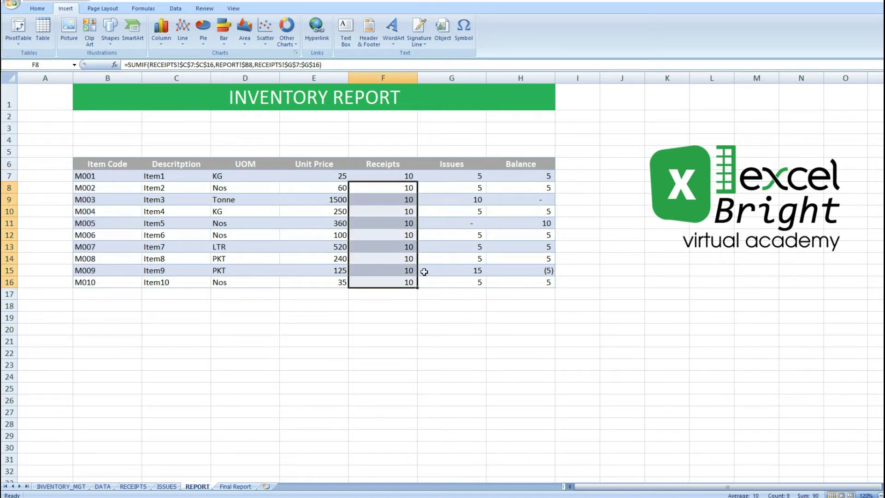
left_click_drag(459, 177, 458, 282)
left_click(518, 199)
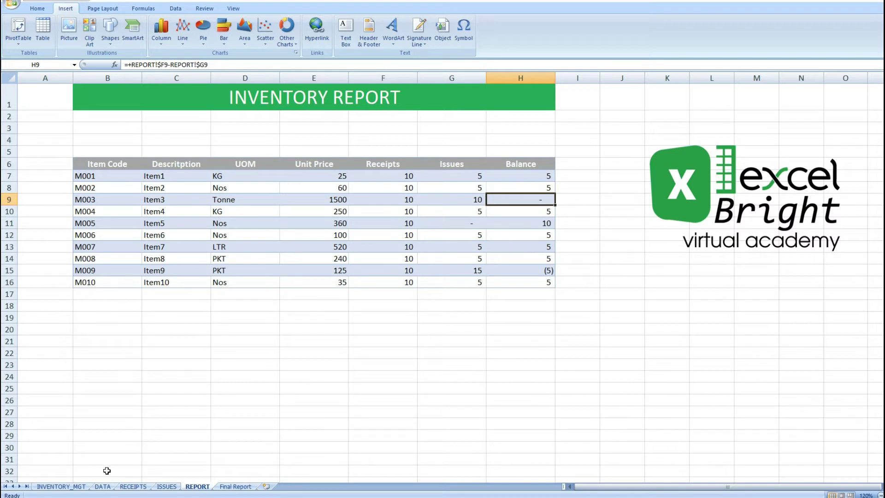
left_click(102, 486)
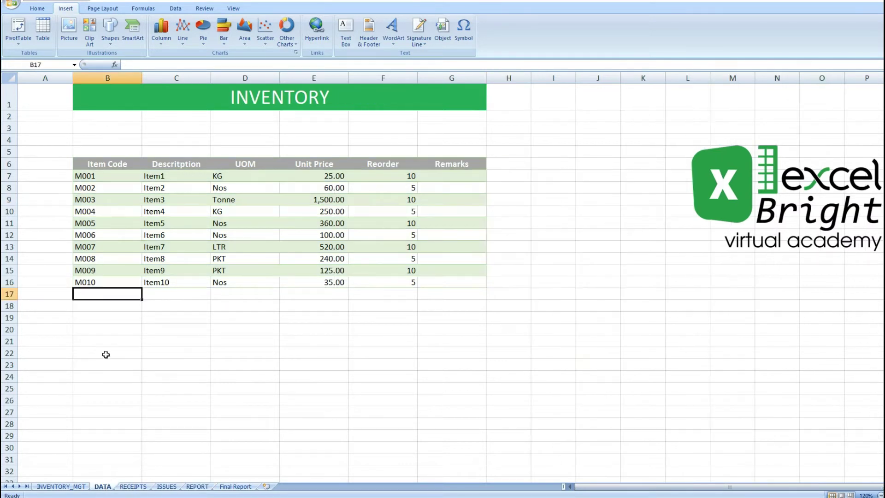
left_click(238, 487)
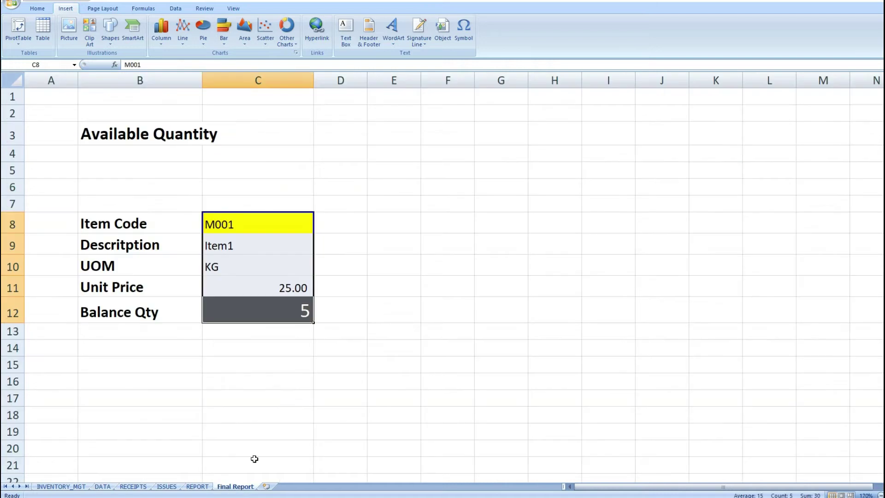
- On Final Report, inspect Item Code C8 and the Balance Qty and UOM lookup formulas, then return to DATA
left_click(202, 485)
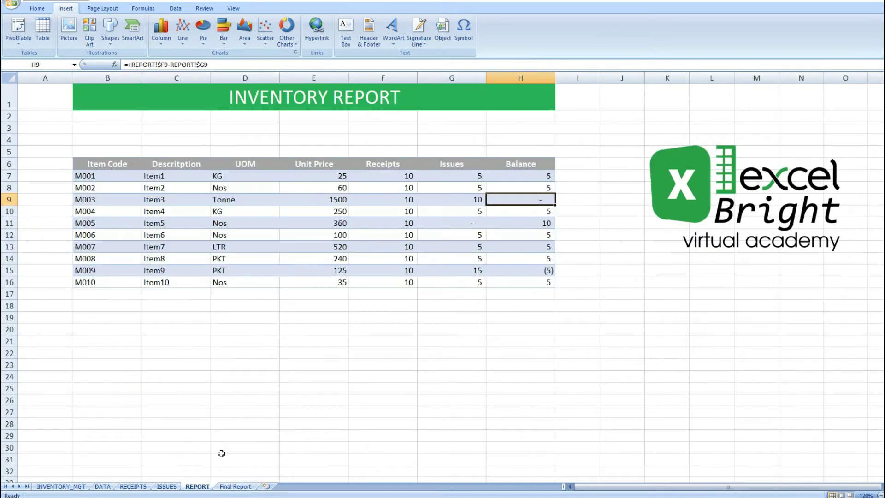
left_click(239, 487)
left_click(252, 226)
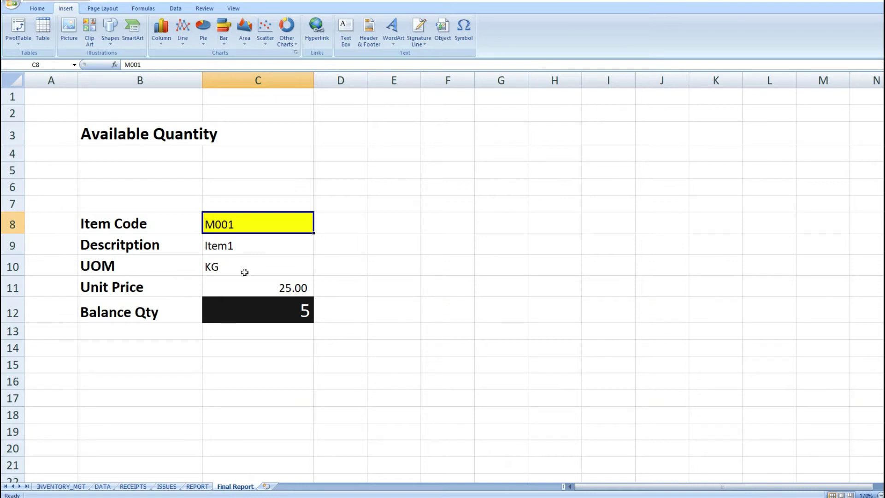
left_click(261, 312)
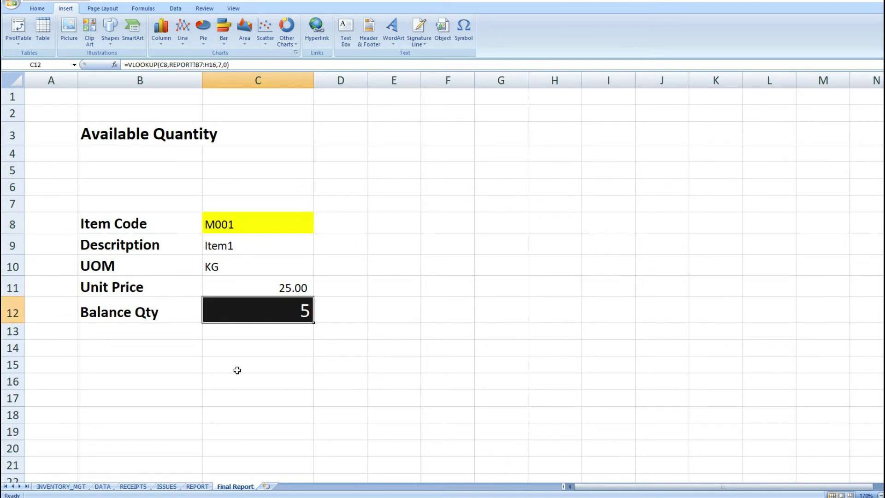
left_click(274, 273)
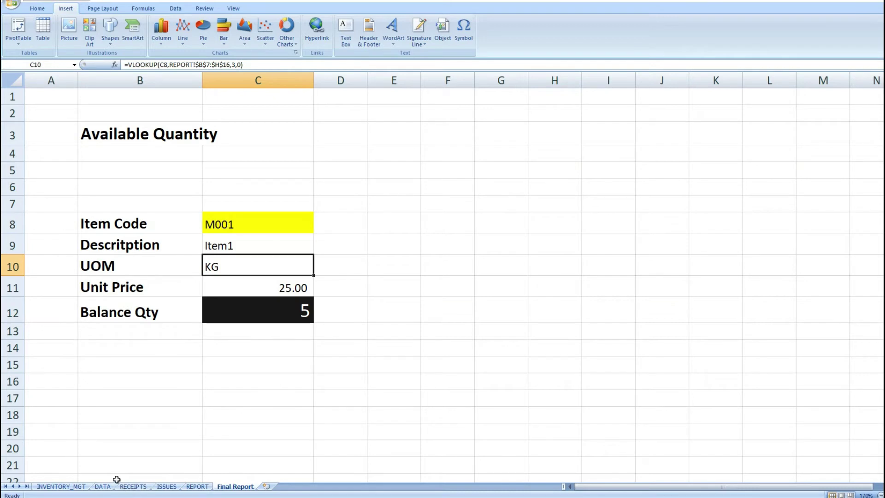
left_click(103, 487)
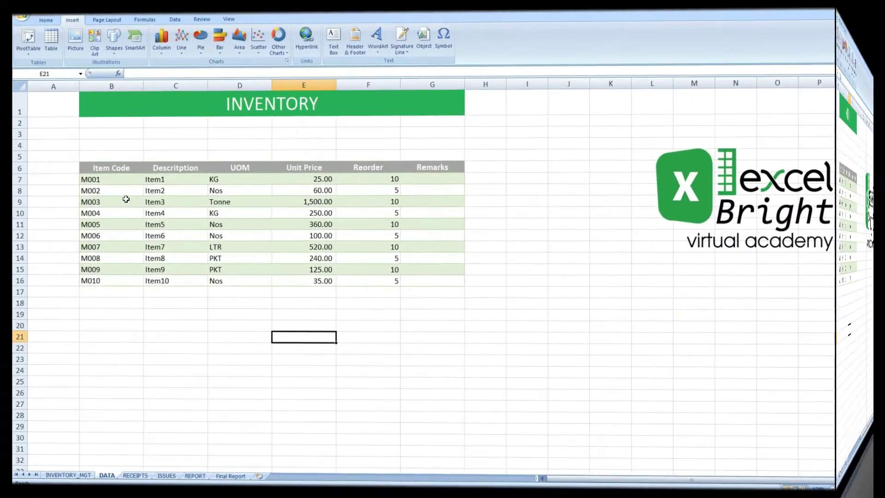
- Select the INVENTORY range B6:G16 starting from the Item Code header
left_click(126, 199)
left_click(111, 168)
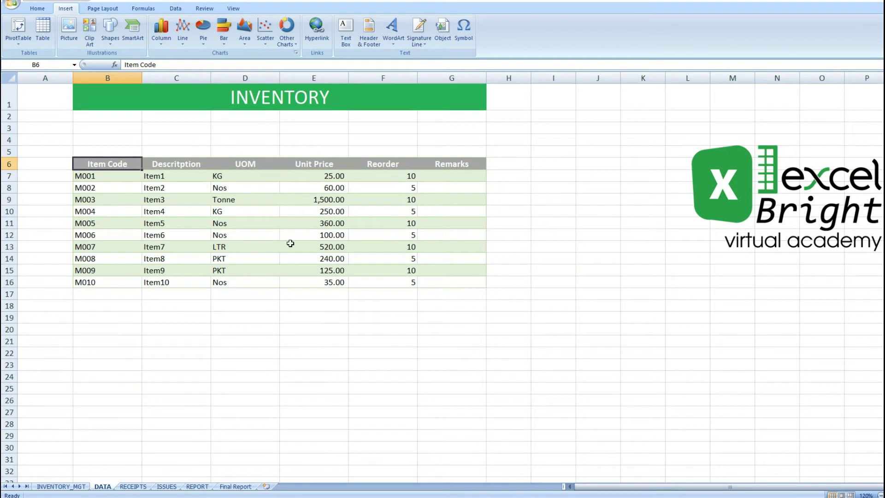
key("Right")
key("Right")
key("Down")
key("Down")
key("Up")
key("Up")
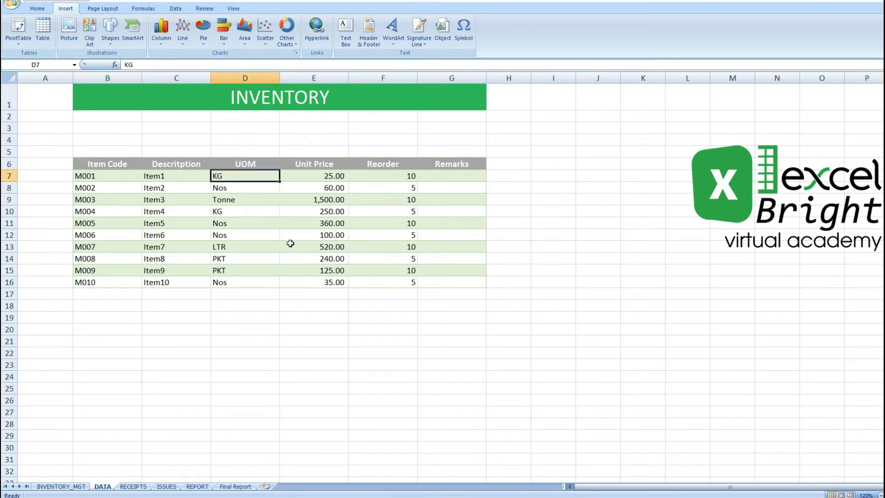
key("Left")
key("Left")
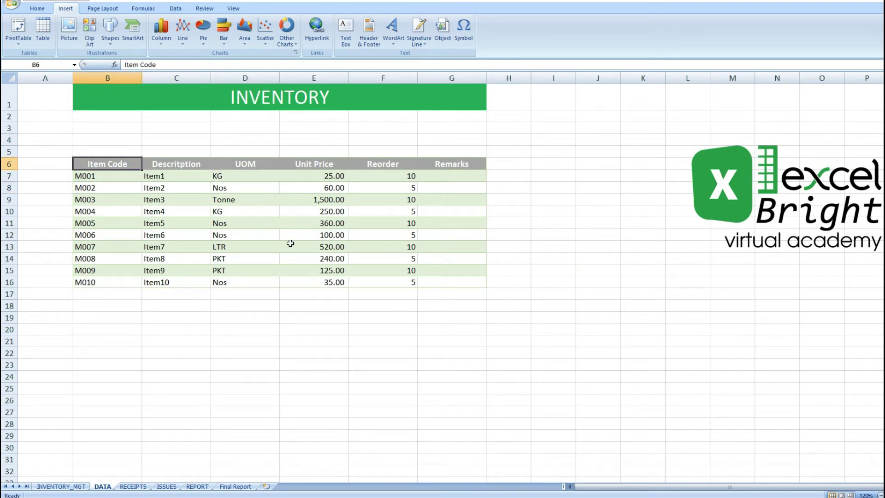
key("shift+Right")
key("shift+Right")
key("shift+Right")
key("shift+Right")
key("shift+Right")
key("shift+Down")
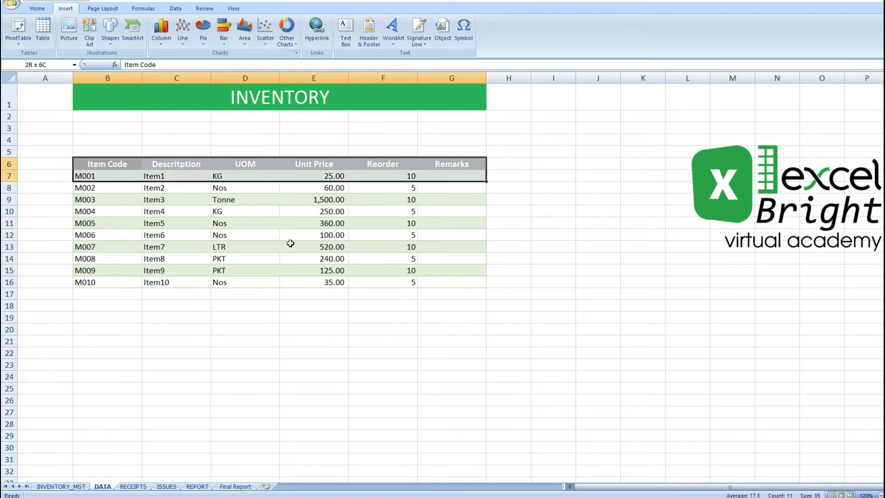
key("shift+Down")
key("shift+Down")
key("shift+Down")
key("shift+Down")
key("shift+Down")
key("shift+Down")
key("shift+Down")
key("shift+Down")
key("shift+Down")
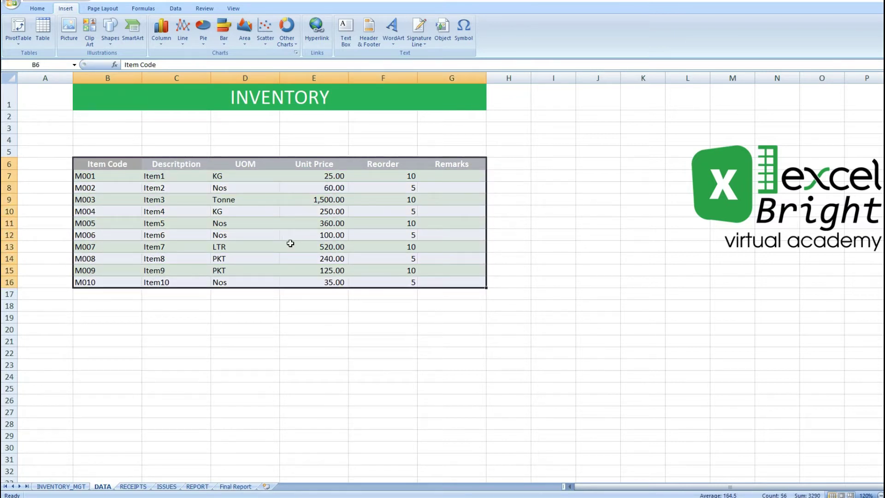
- Convert B6:G16 into an Excel table and check the new Remarks column
key("ctrl+t")
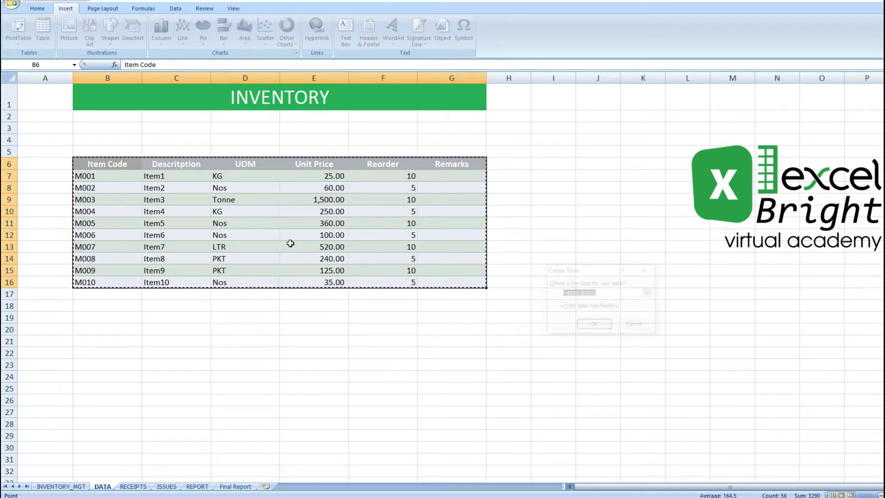
left_click(590, 327)
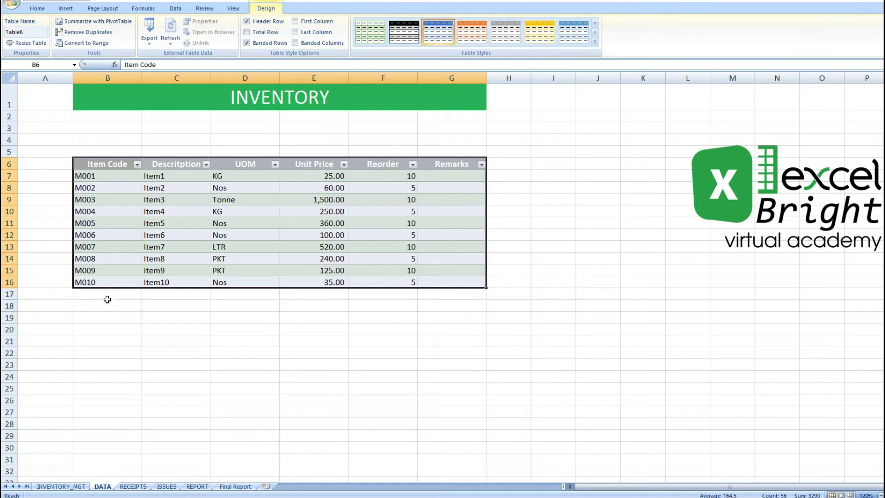
left_click(112, 295)
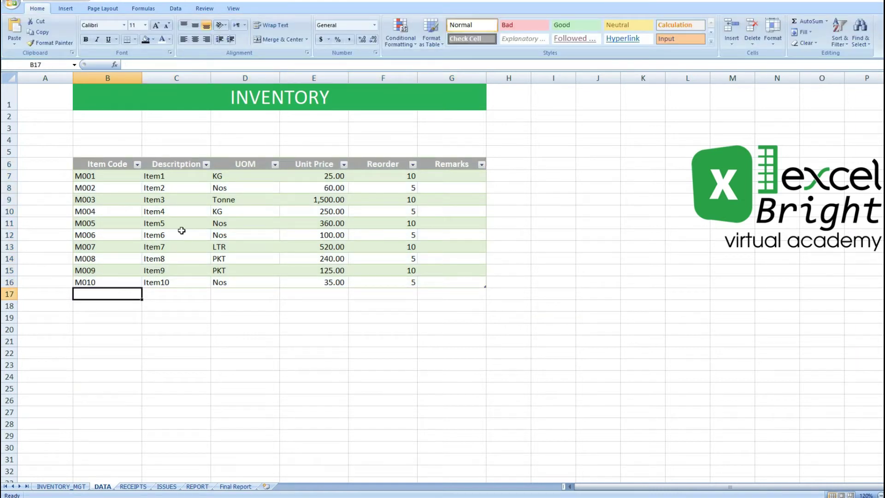
left_click(528, 164)
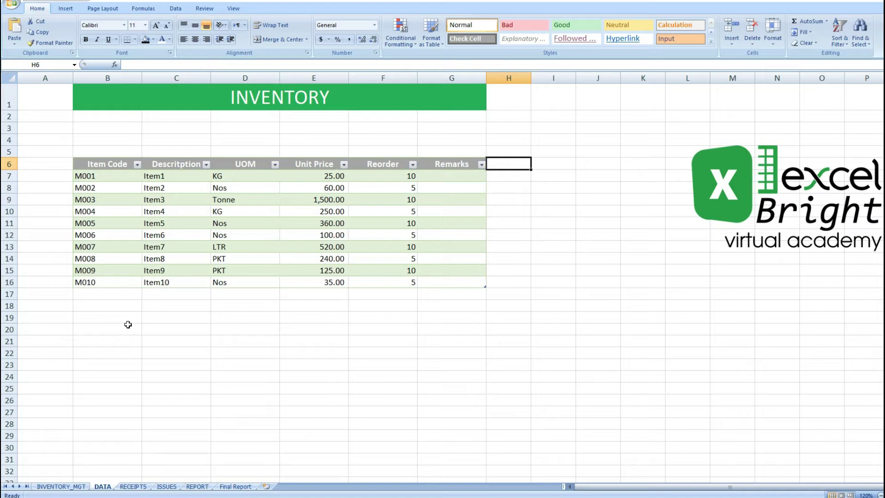
left_click(167, 236)
- Turn the RECEIPTS data range into an Excel table with Ctrl+T
left_click(133, 487)
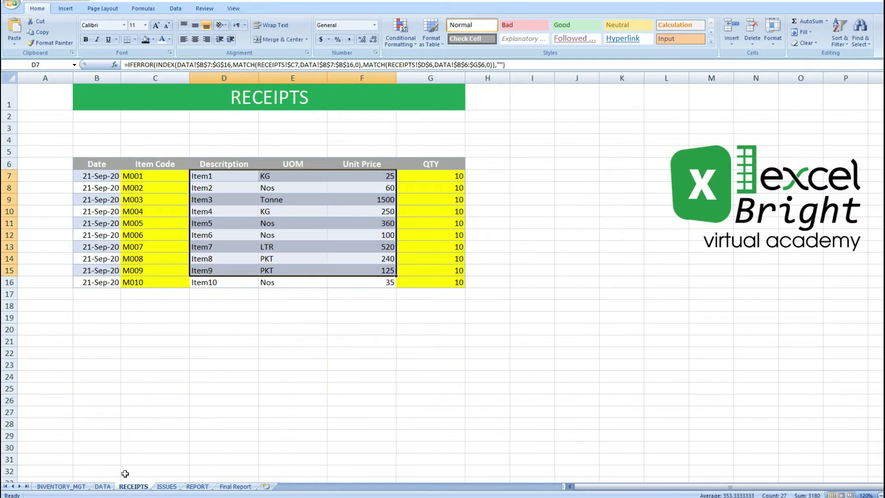
left_click_drag(95, 167, 405, 290)
key("ctrl+t")
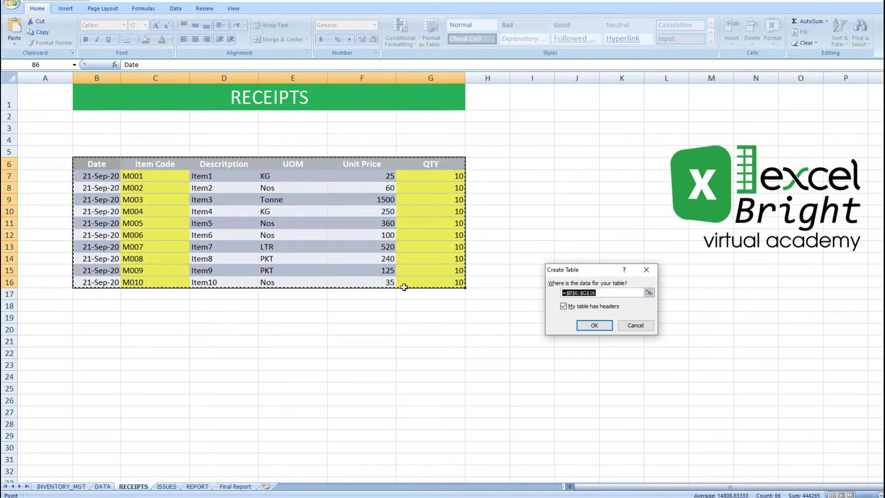
key("Return")
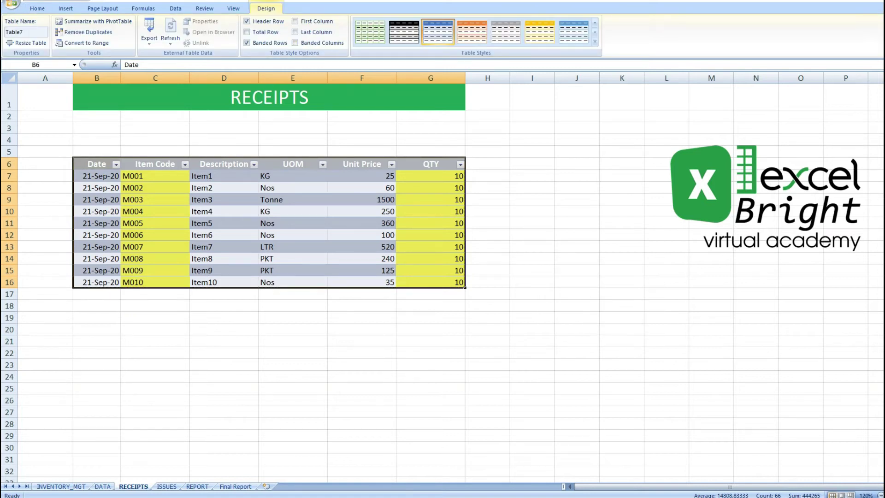
- Turn the ISSUES range B6:G16 into an Excel table from the Insert ribbon
left_click(167, 487)
left_click_drag(111, 165, 436, 278)
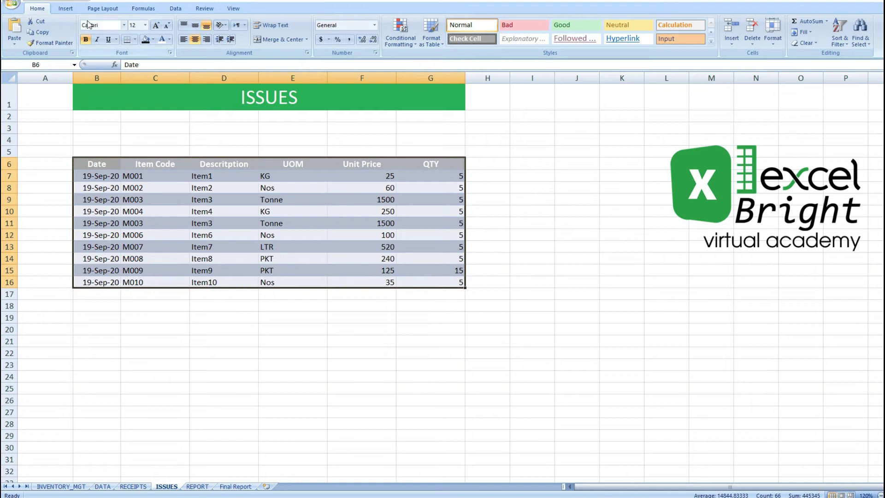
left_click(66, 9)
left_click(43, 29)
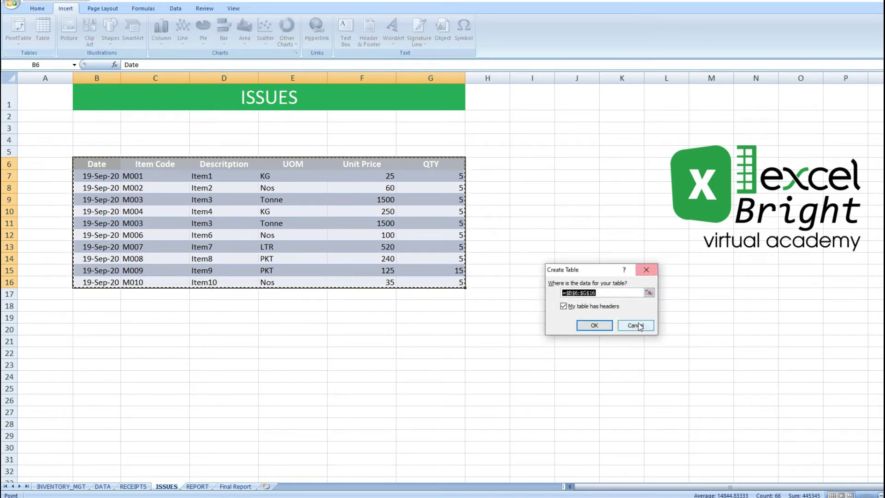
left_click(594, 328)
- Turn the INVENTORY REPORT range B6:H16 into an Excel table, Table9
left_click(198, 486)
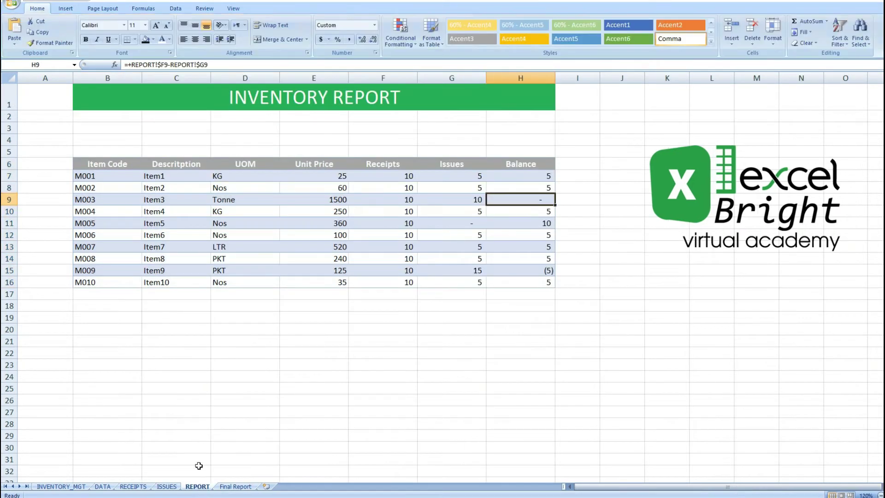
left_click_drag(94, 165, 519, 283)
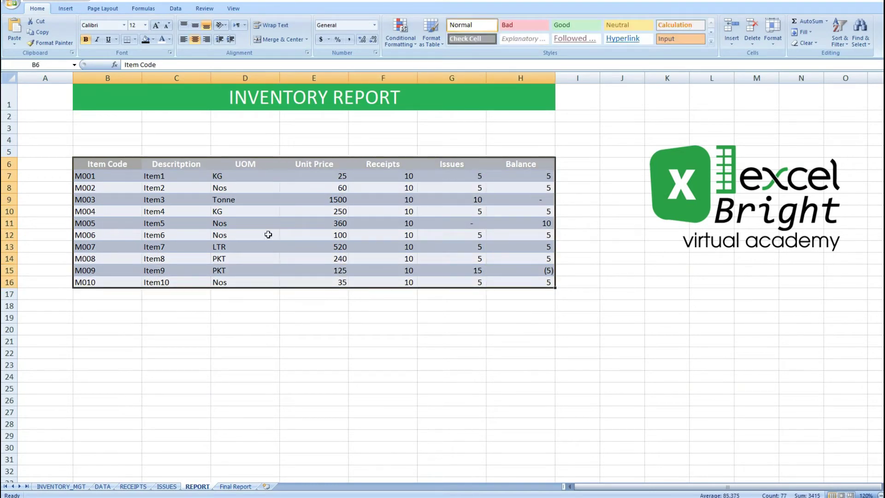
left_click(66, 8)
left_click(43, 32)
left_click(594, 324)
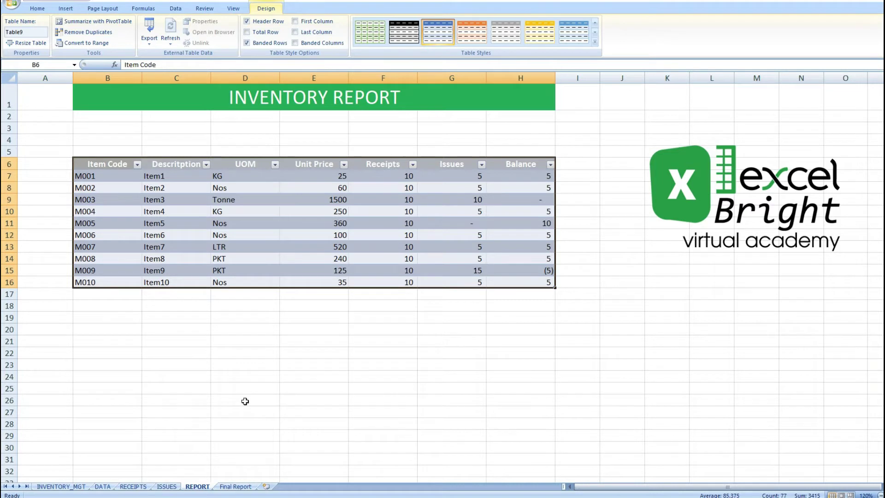
- Review the DATA inventory's item rows, unit prices, reorder quantities and Item5 UOM, then return to RECEIPTS
left_click(226, 225)
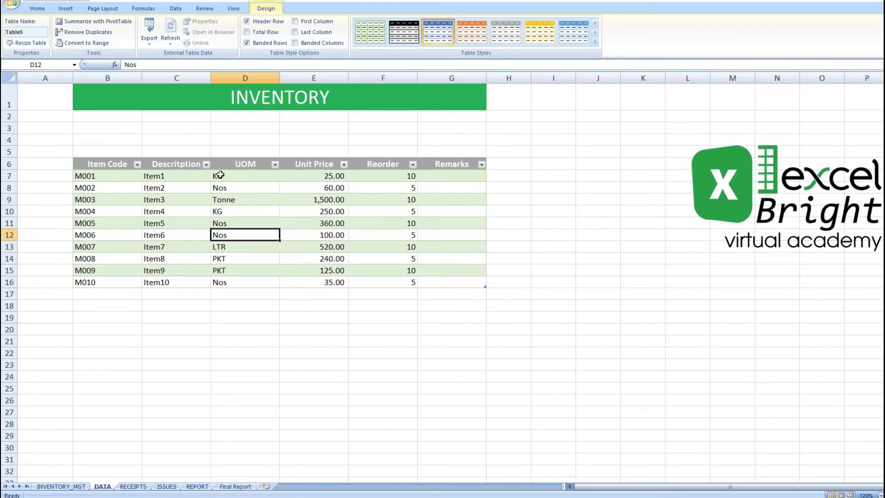
left_click_drag(110, 177, 366, 295)
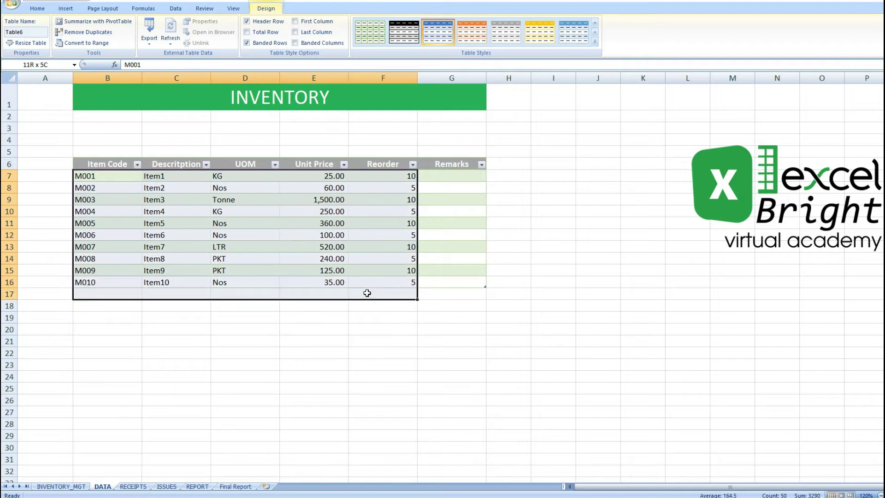
left_click(291, 228)
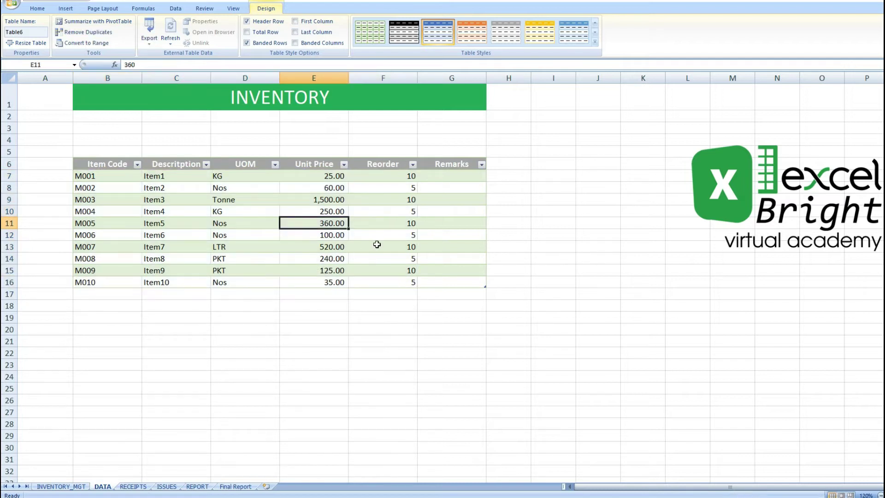
left_click(311, 168)
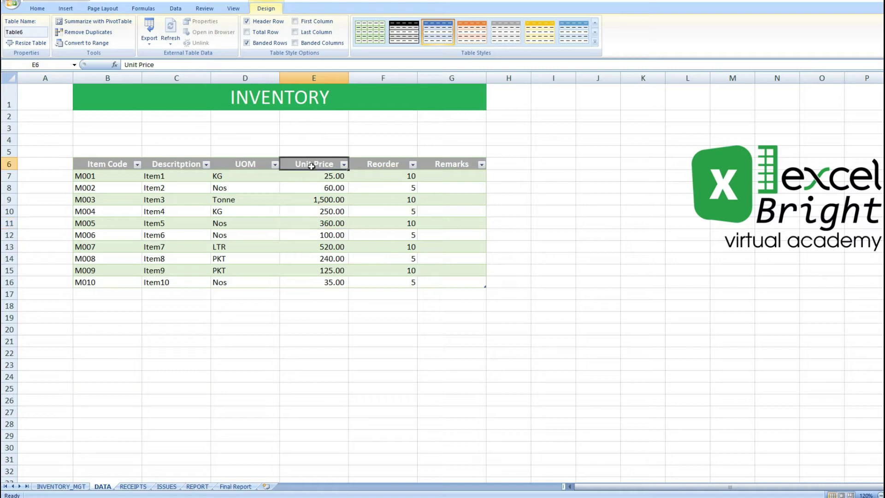
left_click(363, 188)
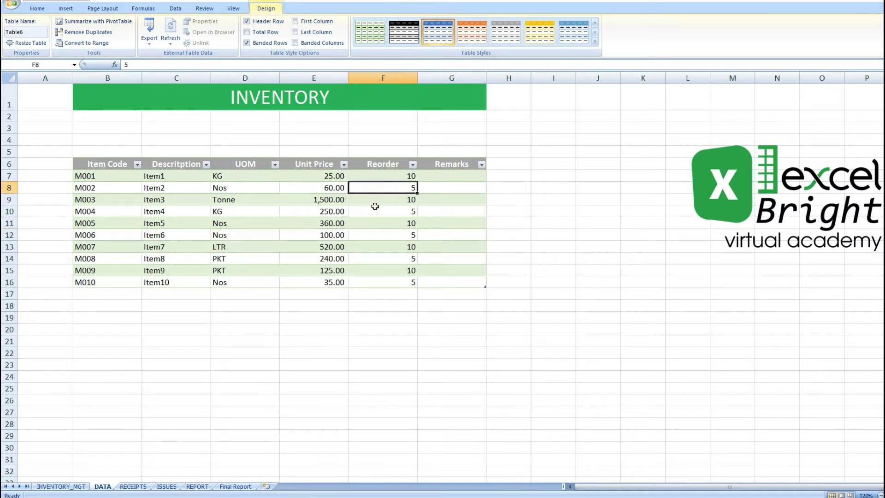
left_click(272, 217)
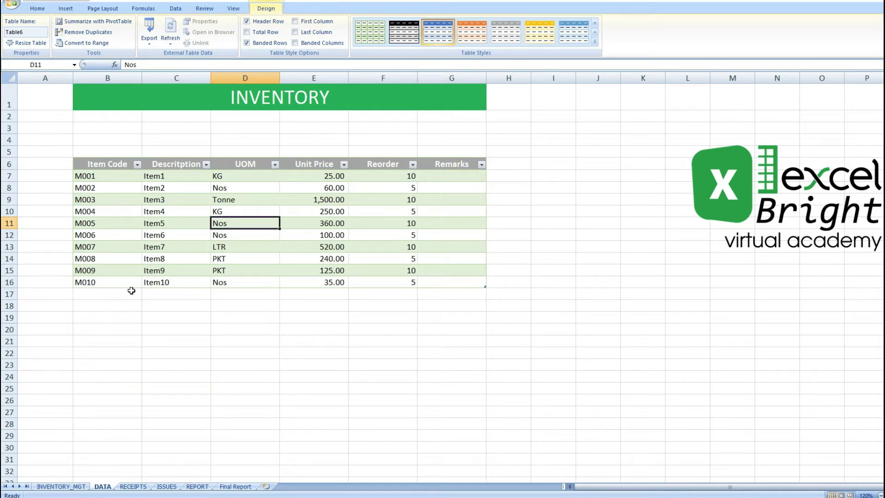
left_click(134, 486)
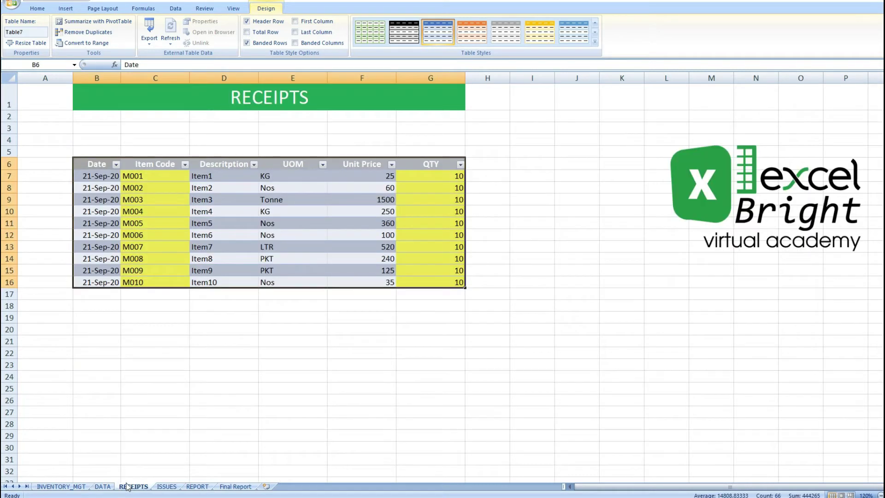
- Clear the old receipt entries in B7:G16
left_click_drag(94, 177, 294, 283)
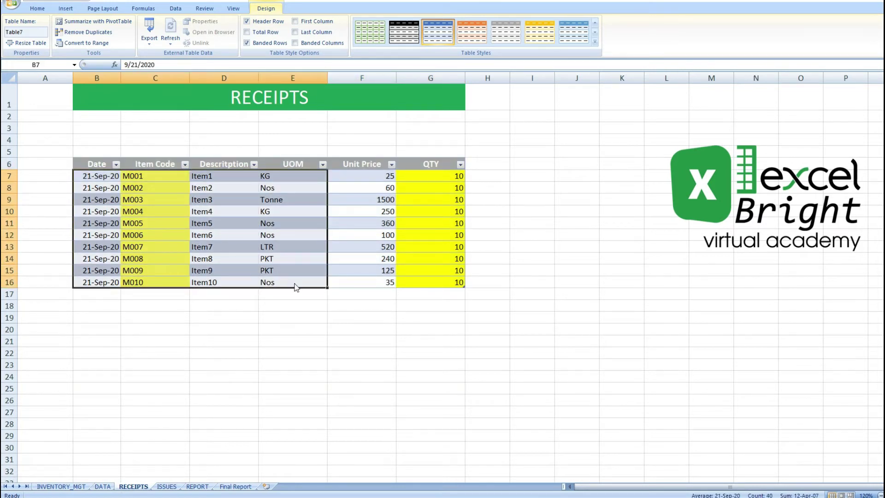
key("shift+Right")
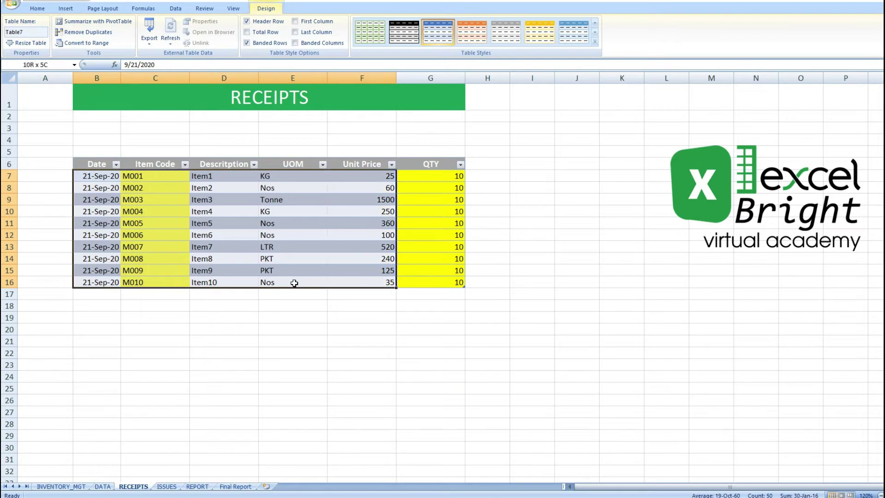
key("shift+Right")
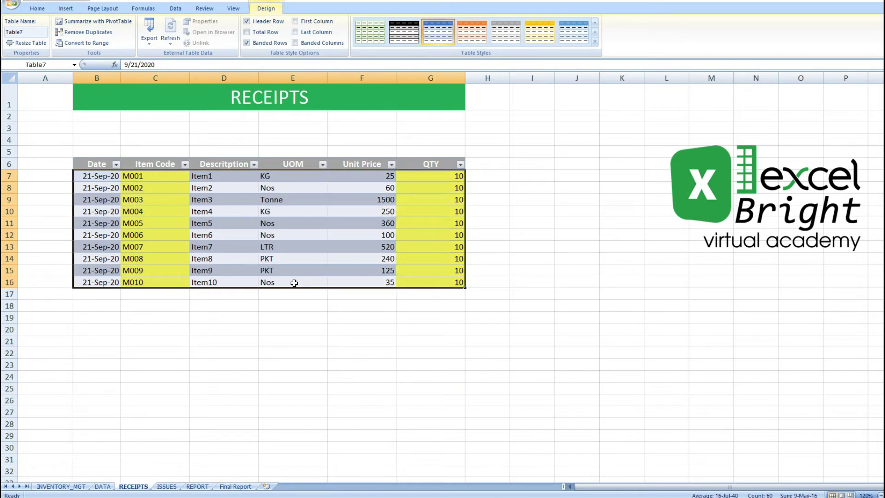
key("Delete")
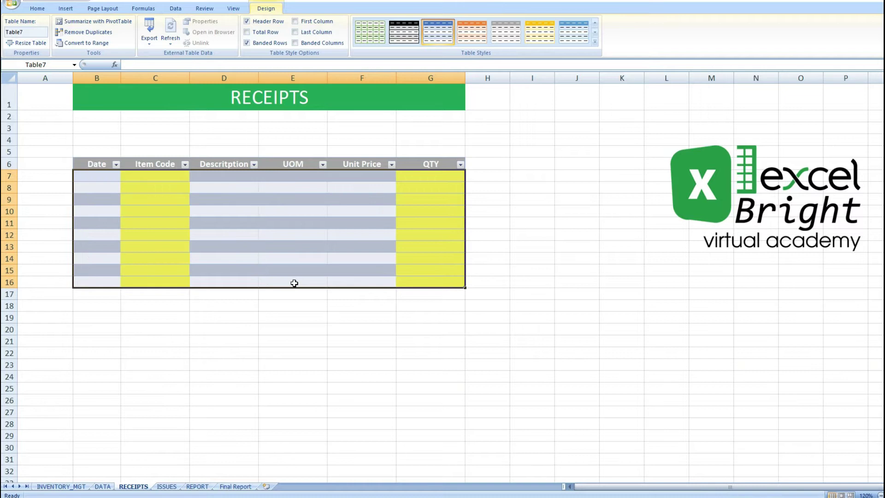
key("ctrl+Home")
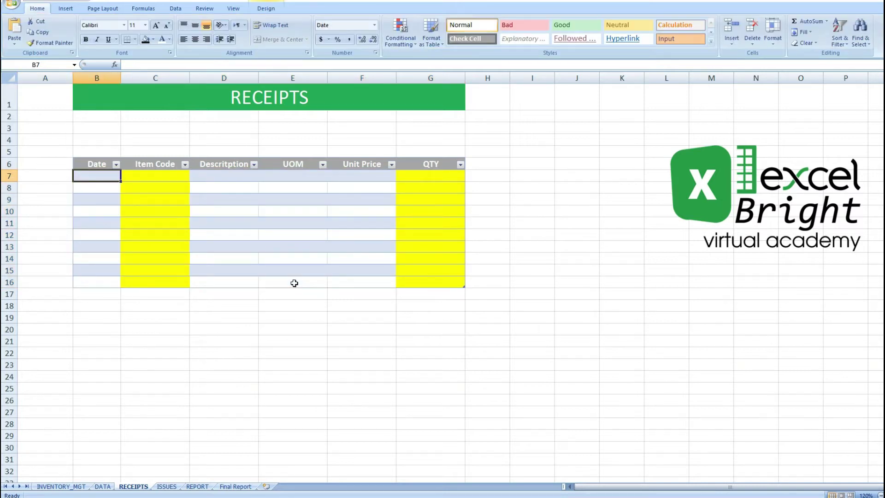
- Enter today's date 22-Sep-20 in B7 and copy it down to B16
key("ctrl+semicolon")
key("Return")
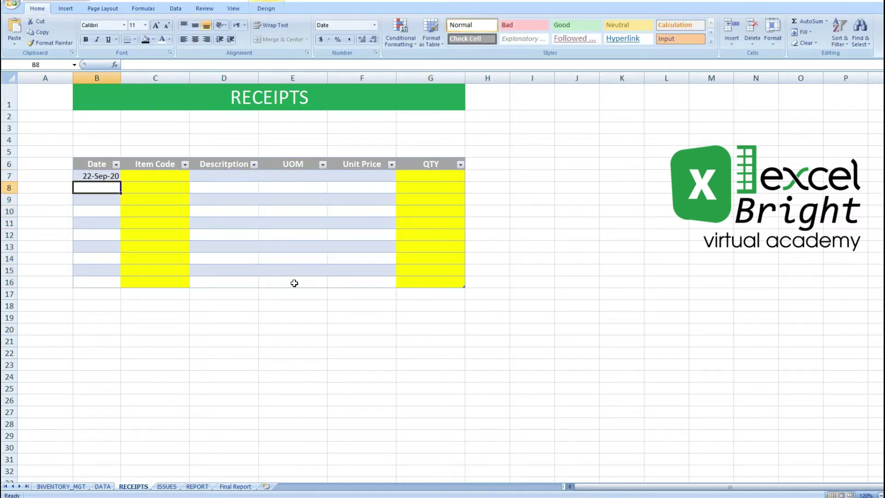
key("Up")
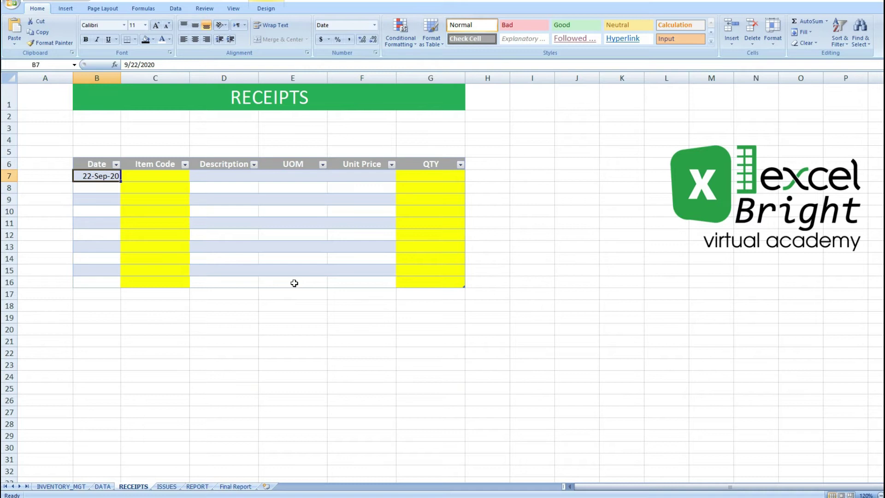
key("ctrl+c")
left_click_drag(110, 189, 96, 276)
key("ctrl+v")
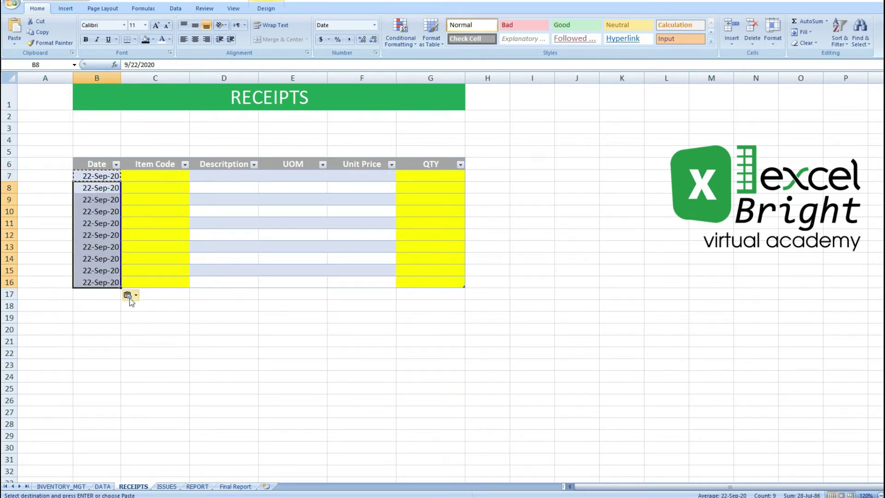
key("Escape")
- Copy item codes M001–M010 from the DATA sheet into the RECEIPTS Item Code column
left_click(175, 175)
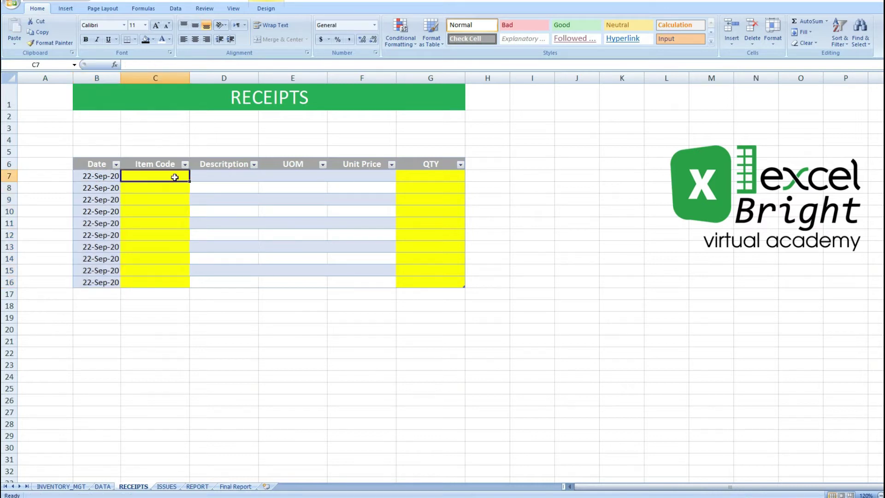
left_click(102, 487)
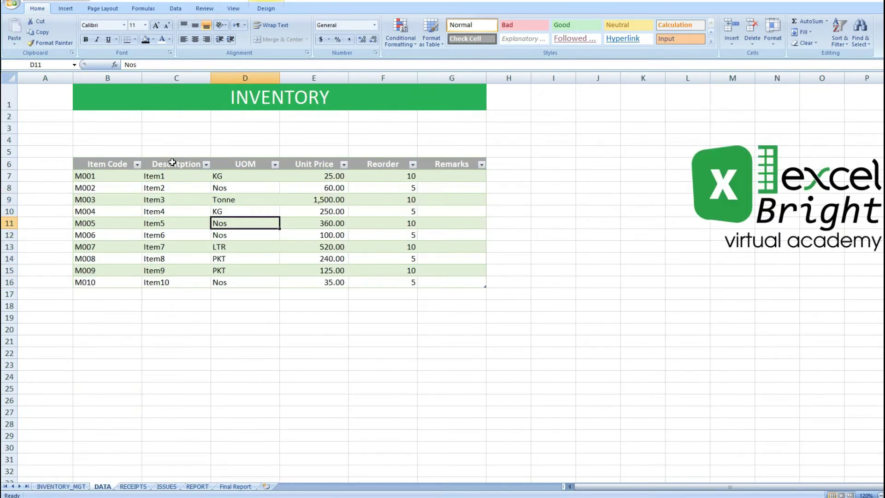
left_click(107, 178)
left_click_drag(108, 179, 115, 279)
key("ctrl+c")
left_click(133, 487)
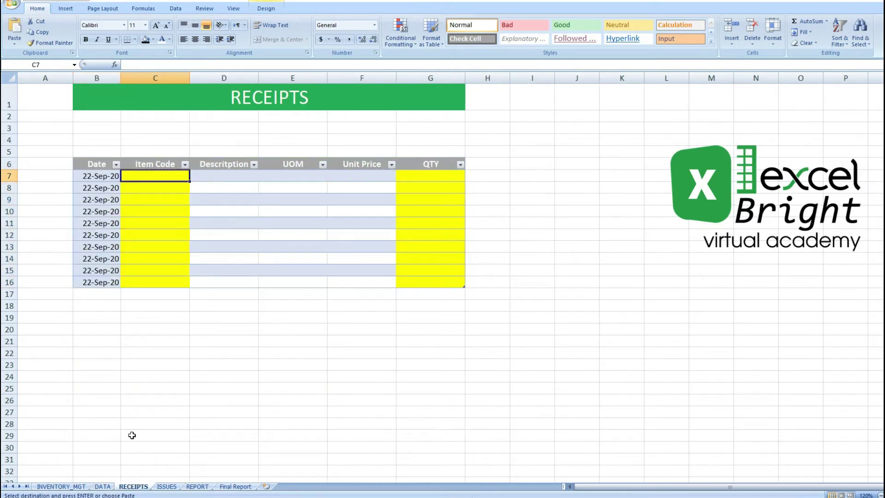
key("ctrl+v")
- Review the pasted item codes and the still-empty Description and UOM columns
left_click(139, 238)
left_click(146, 189)
left_click(145, 176)
left_click(242, 177)
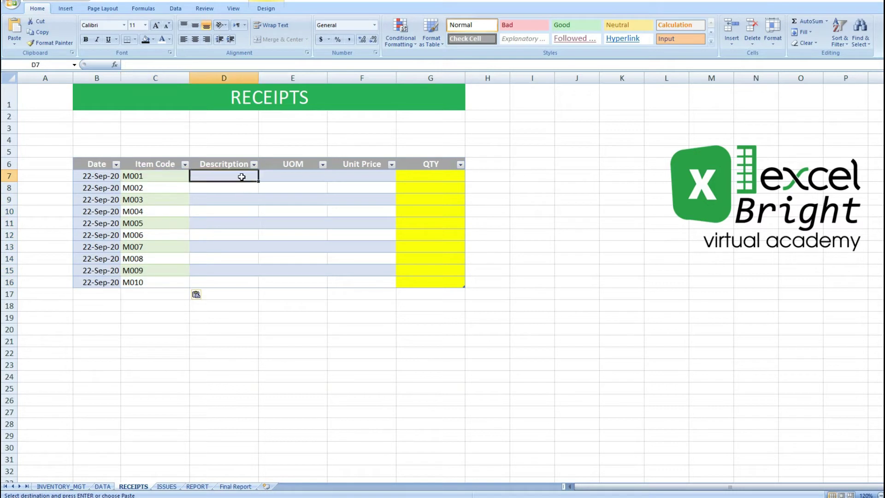
left_click(279, 176)
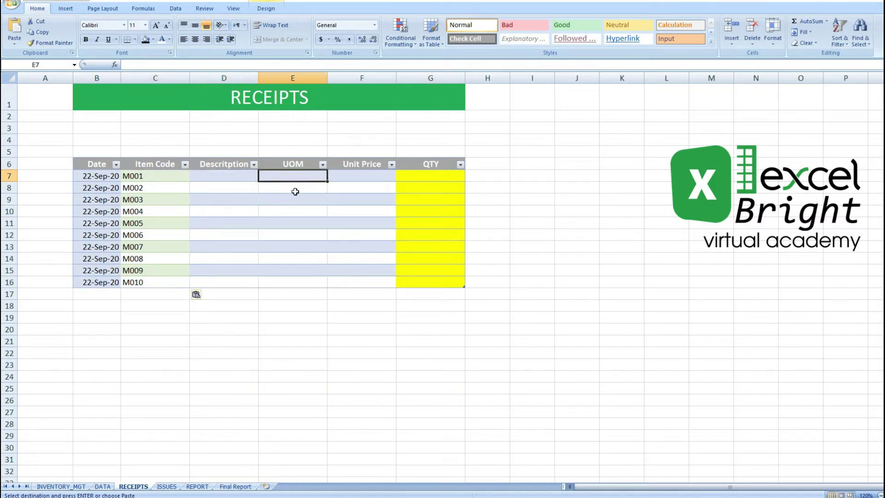
- Cancel copy mode and type = in RECEIPTS cell D7 to begin the Description formula
left_click(351, 176)
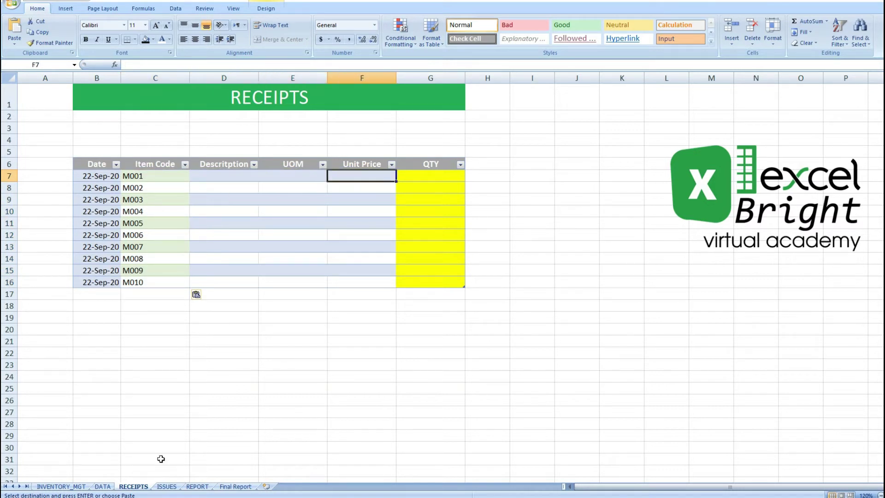
left_click(102, 486)
left_click(134, 487)
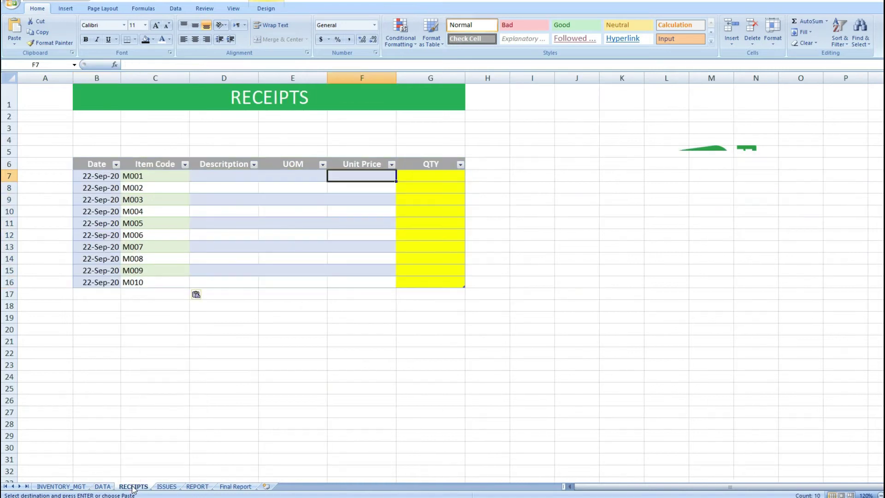
left_click(221, 179)
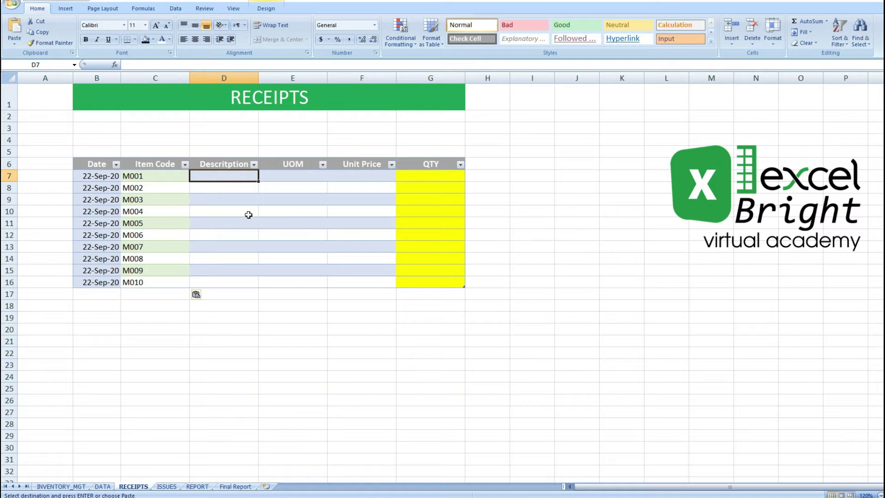
key("Escape")
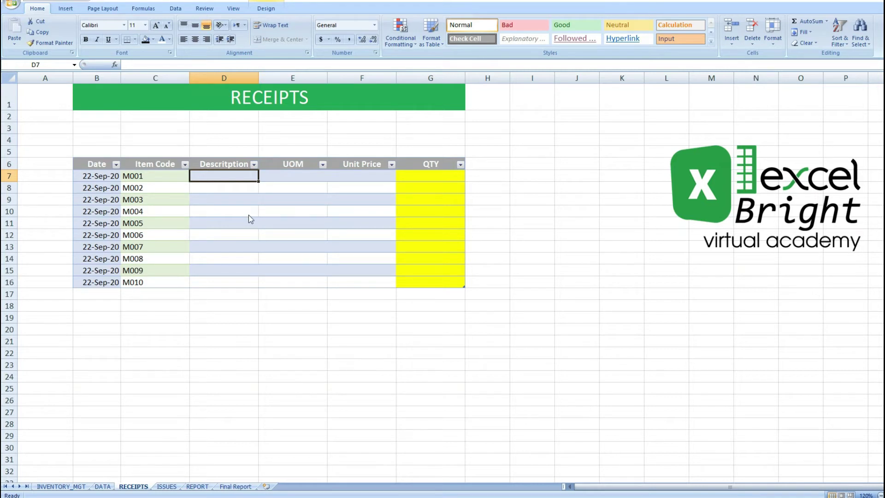
type("=")
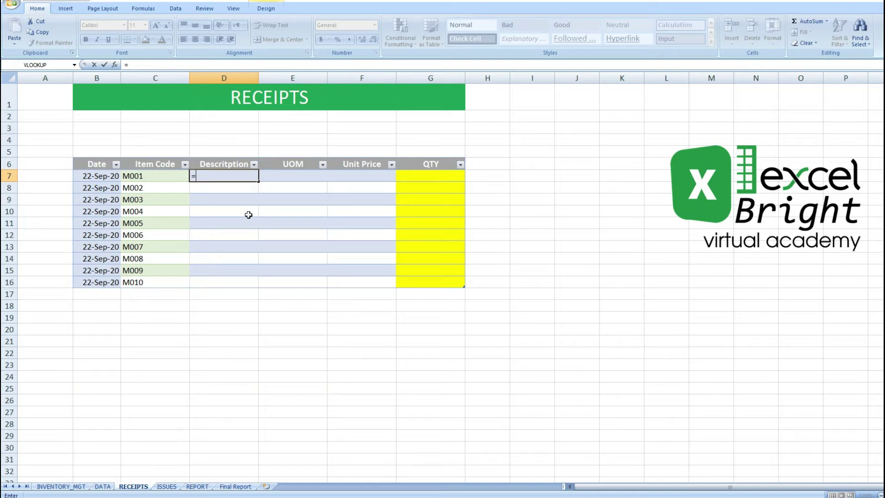
- Start D7's formula as INDEX over the INVENTORY table on the DATA sheet
type("inde")
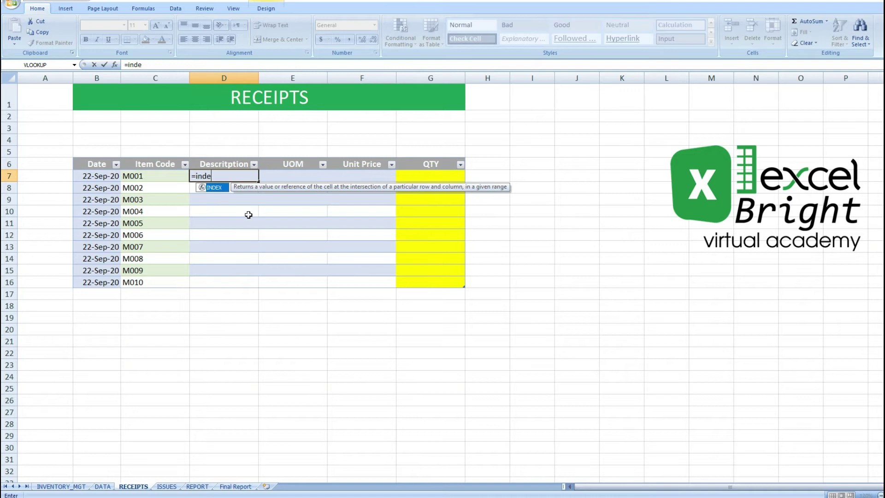
key("Tab")
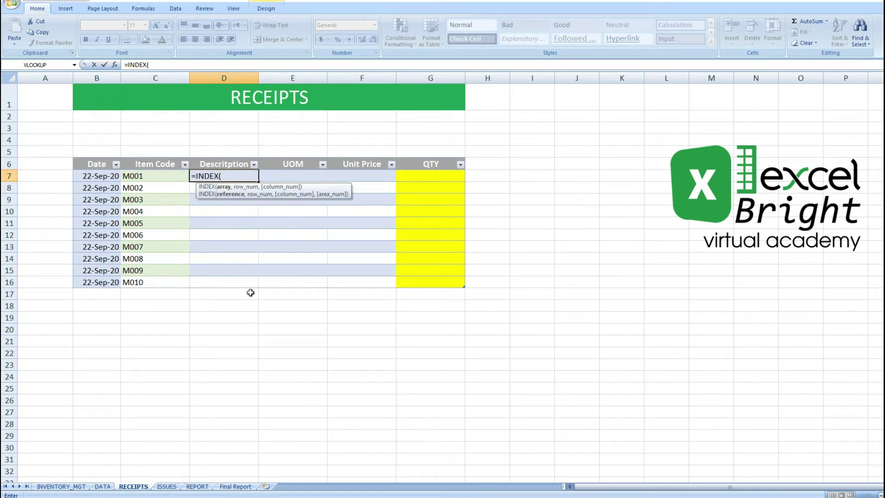
left_click(106, 488)
left_click_drag(90, 178, 455, 282)
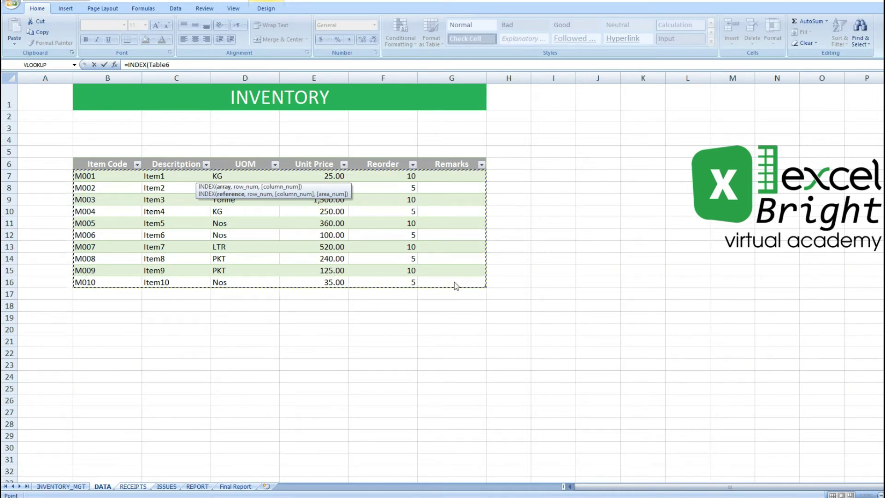
type(",")
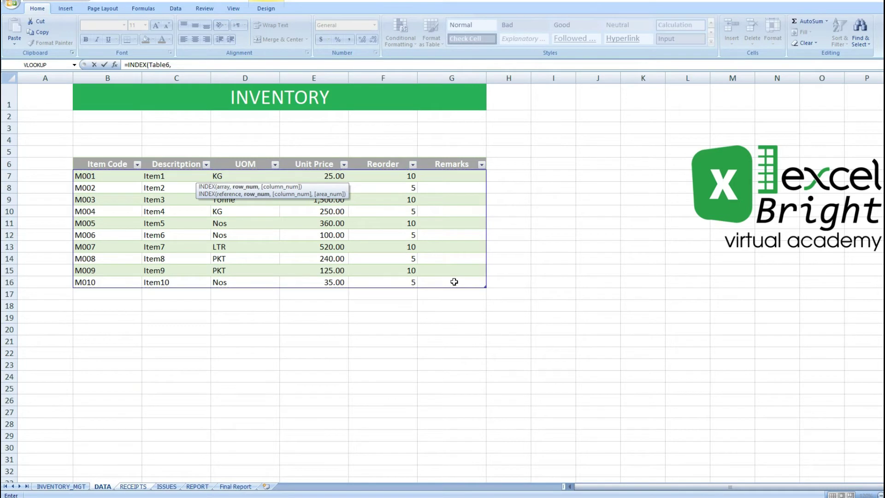
left_click(142, 487)
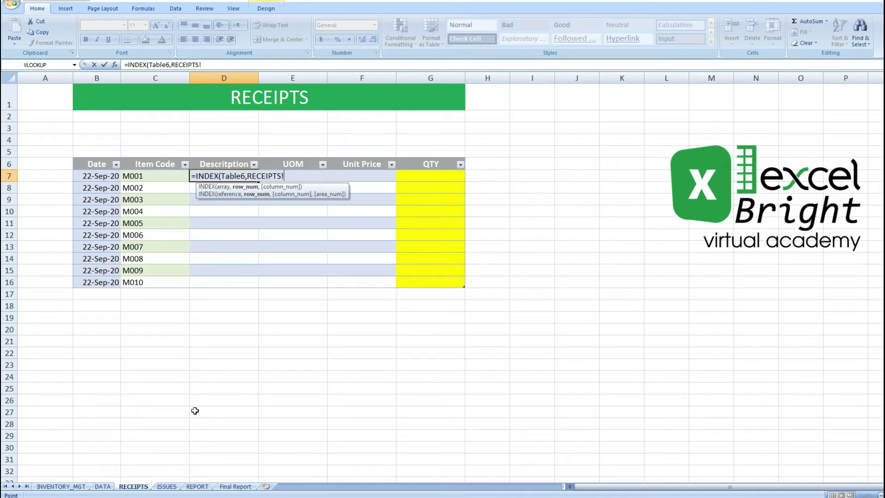
key("BackSpace")
key("BackSpace")
key("BackSpace")
key("BackSpace")
key("BackSpace")
key("BackSpace")
key("BackSpace")
key("BackSpace")
- Add a MATCH of the row's Item Code against the DATA Item Code column, match type 0
type("ma")
key("Tab")
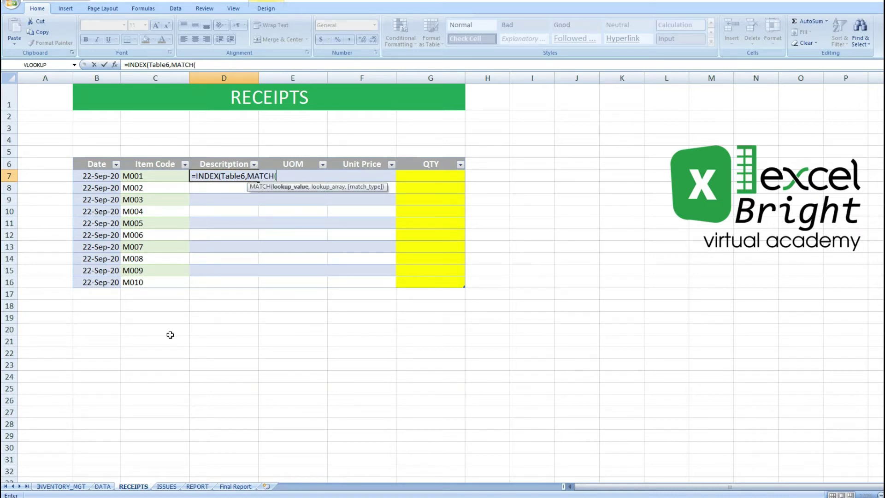
left_click(148, 178)
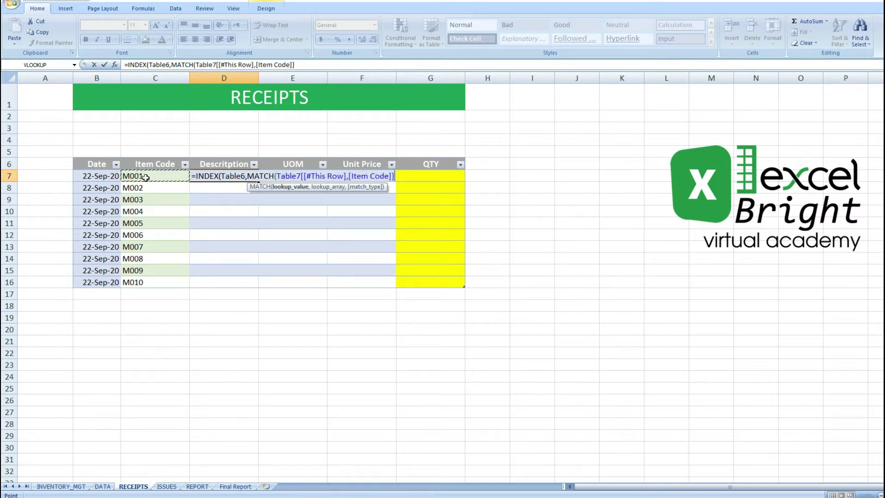
type(",")
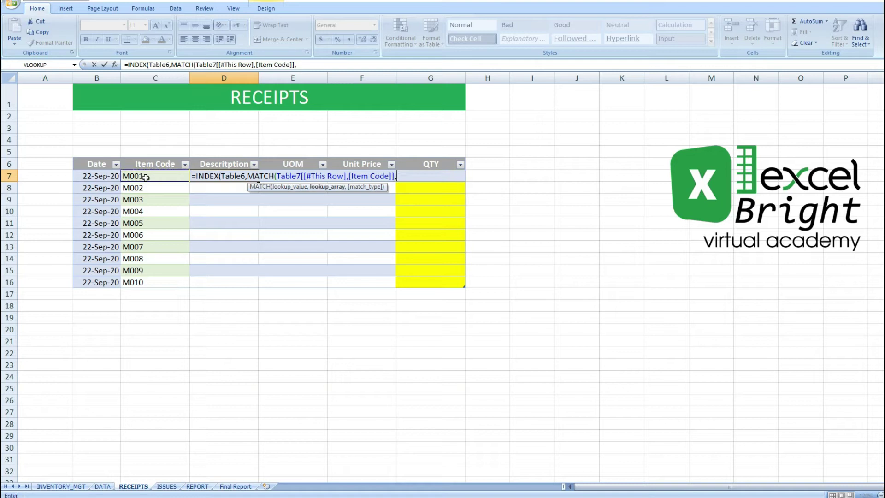
left_click(103, 487)
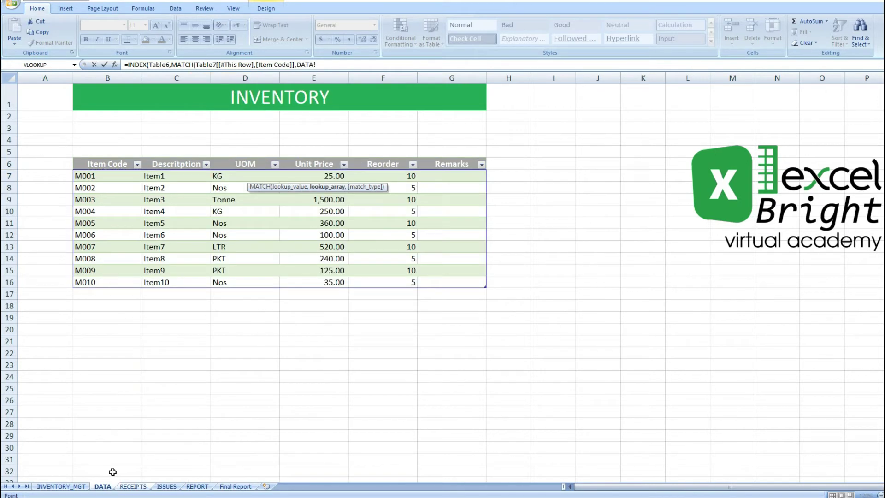
left_click_drag(113, 176, 118, 278)
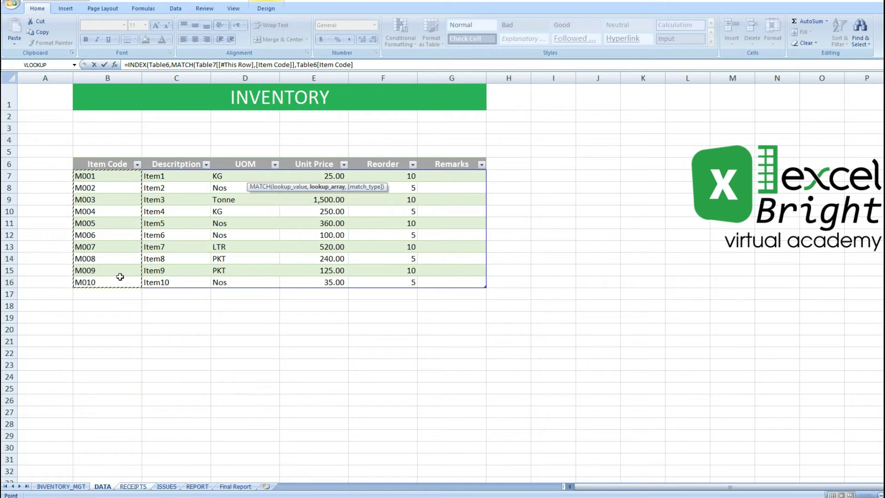
type(",")
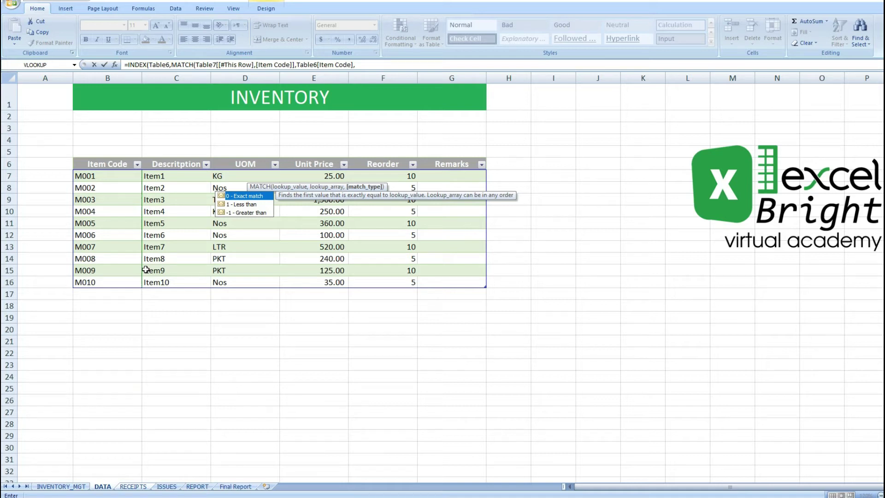
type("0")
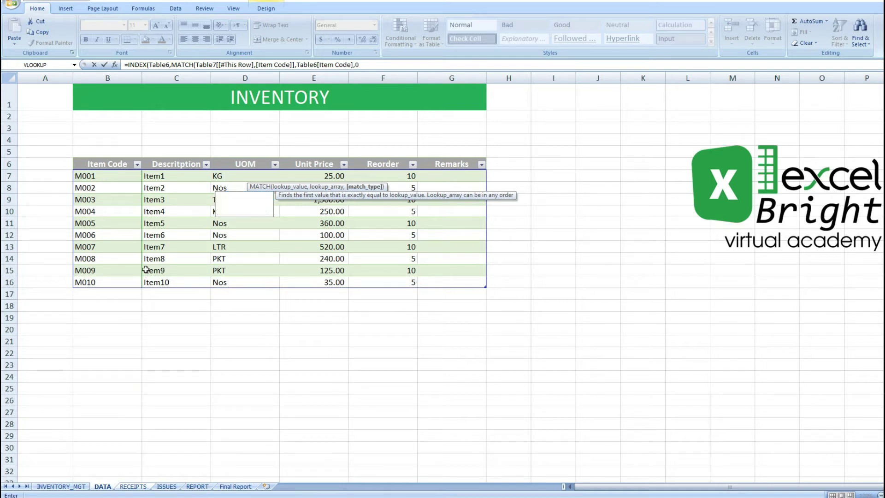
type(")")
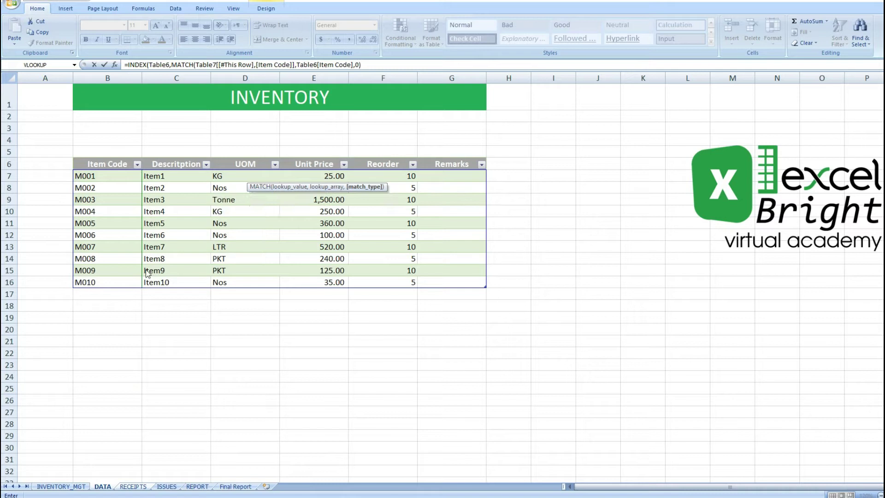
type(",")
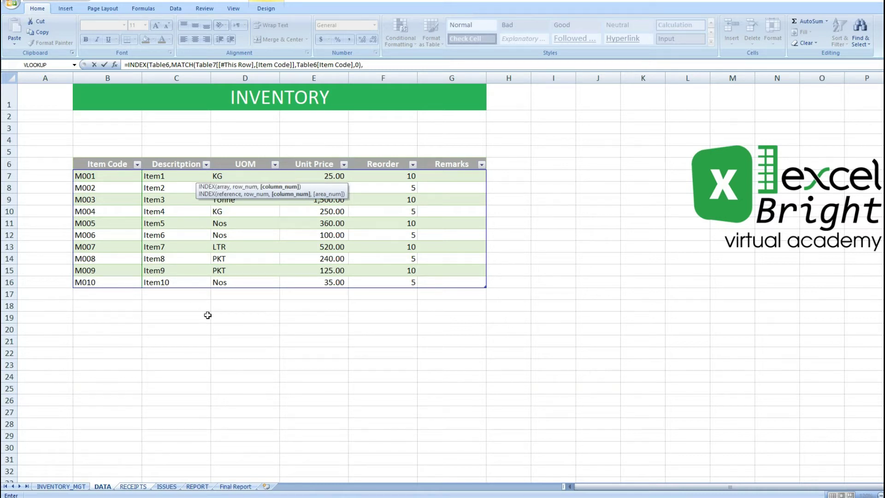
left_click(146, 487)
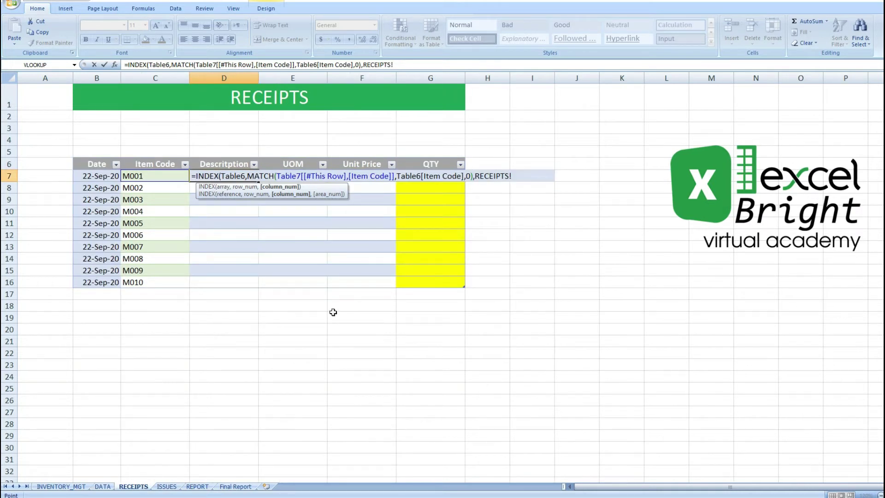
key("BackSpace")
key("BackSpace")
key("BackSpace")
key("BackSpace")
key("BackSpace")
key("BackSpace")
key("BackSpace")
key("BackSpace")
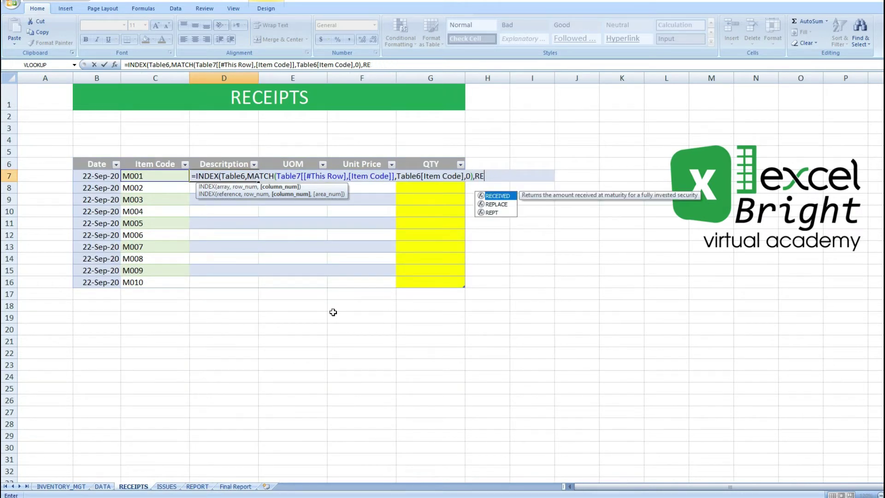
key("BackSpace")
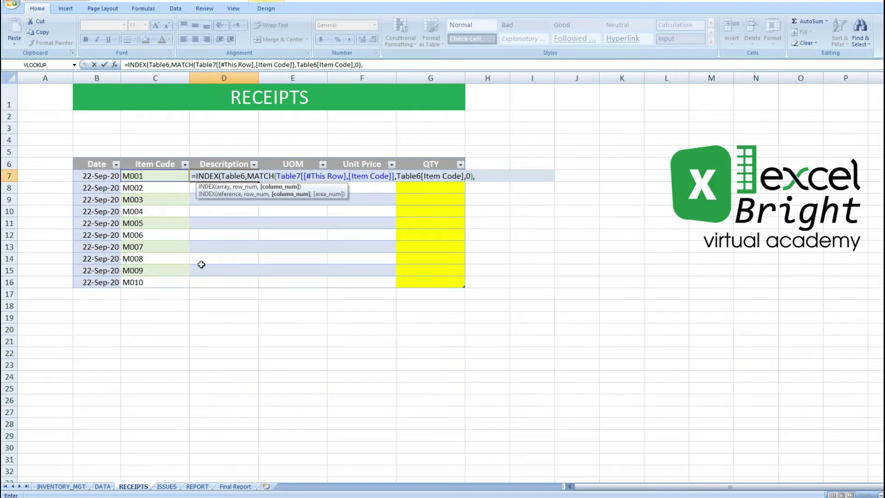
- Begin the column lookup with the RECEIPTS Description header against the INVENTORY Item Code header
left_click(213, 164)
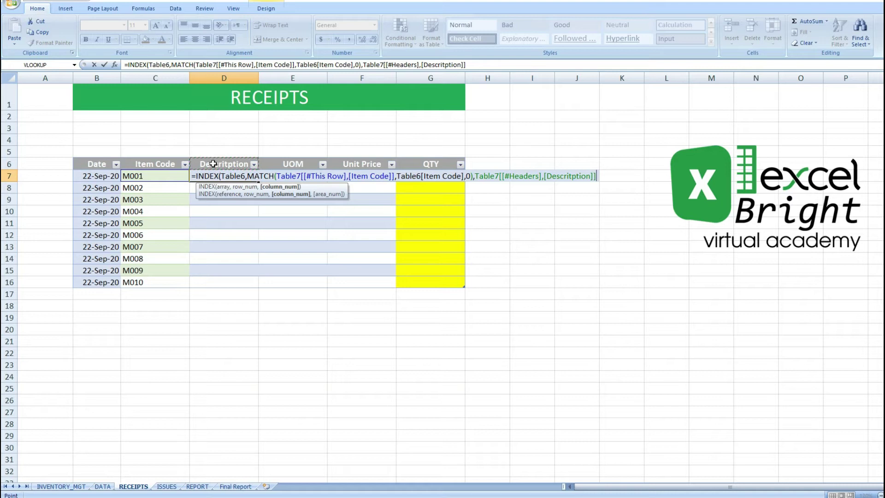
type(",")
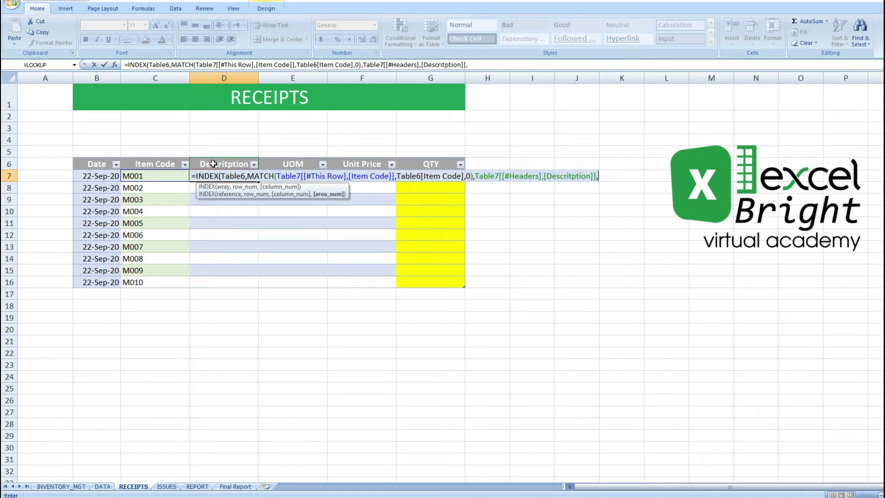
left_click(103, 487)
left_click(103, 163)
- Extend the column lookup to the whole INVENTORY header row with match type 0
left_click_drag(102, 164, 447, 162)
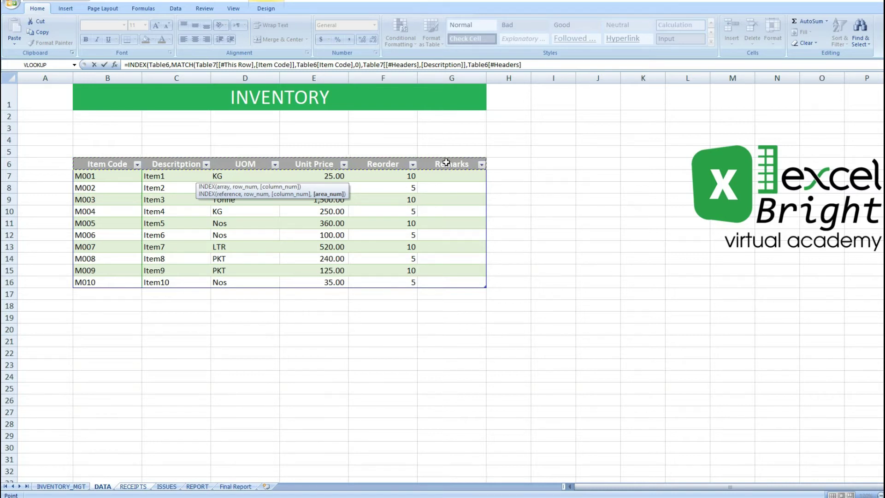
type(",")
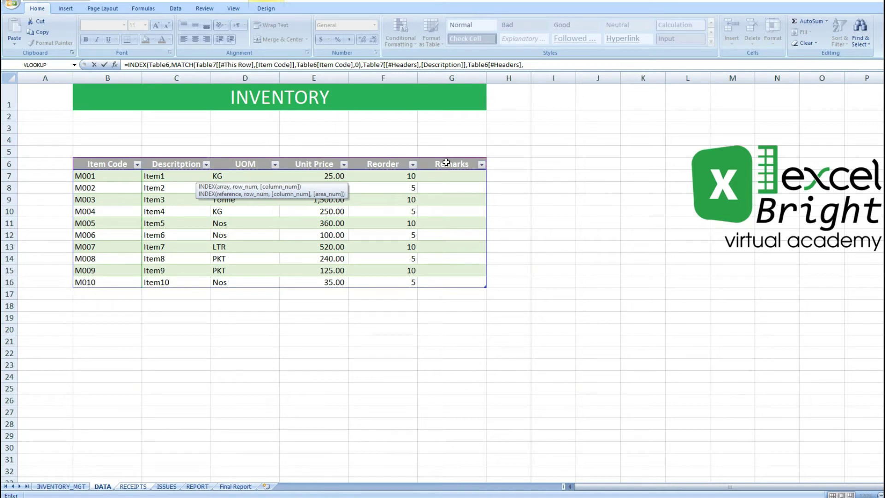
type("0")
key("Return")
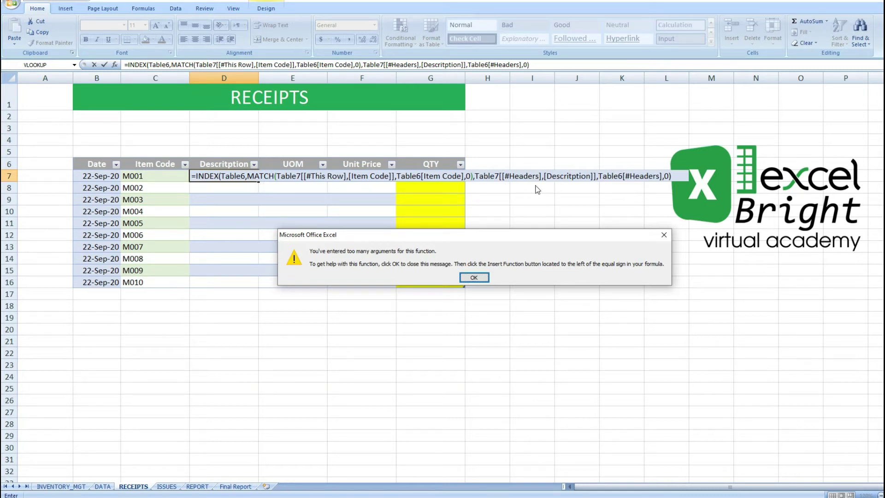
left_click(475, 277)
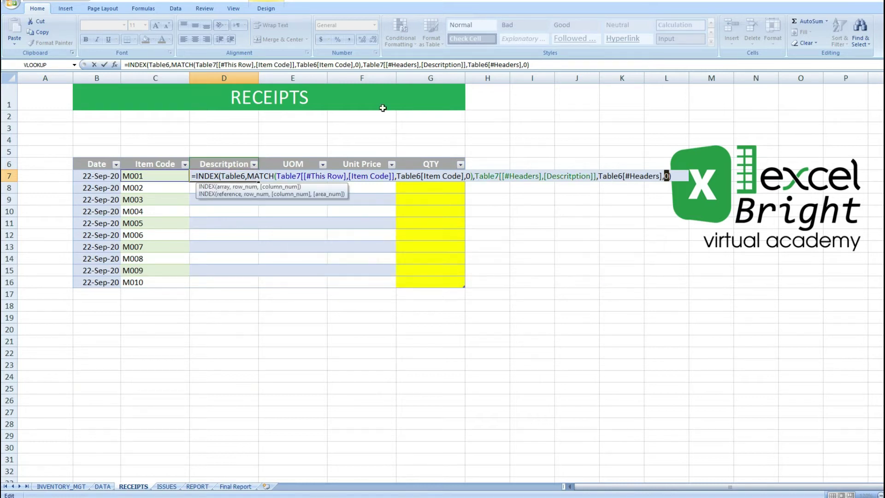
- Wrap the column argument in MATCH and commit, filling Description with Item1–Item10
left_click(362, 65)
key("Right")
type("ma")
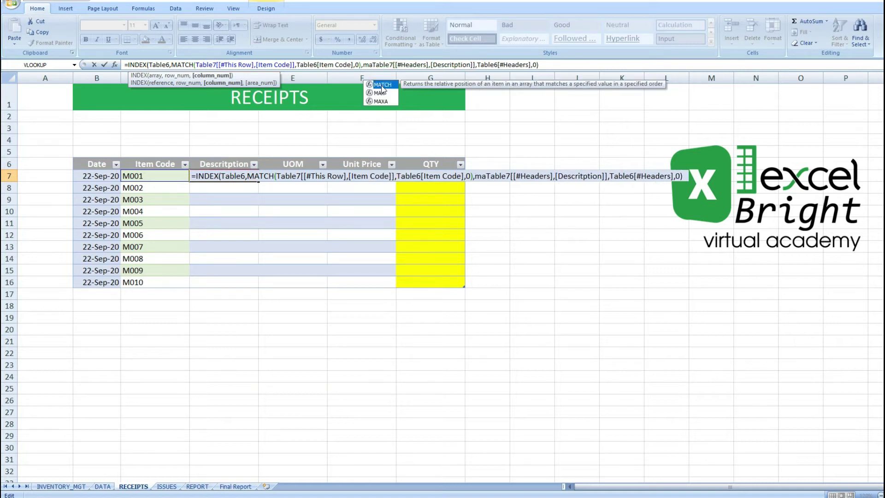
double_click(381, 85)
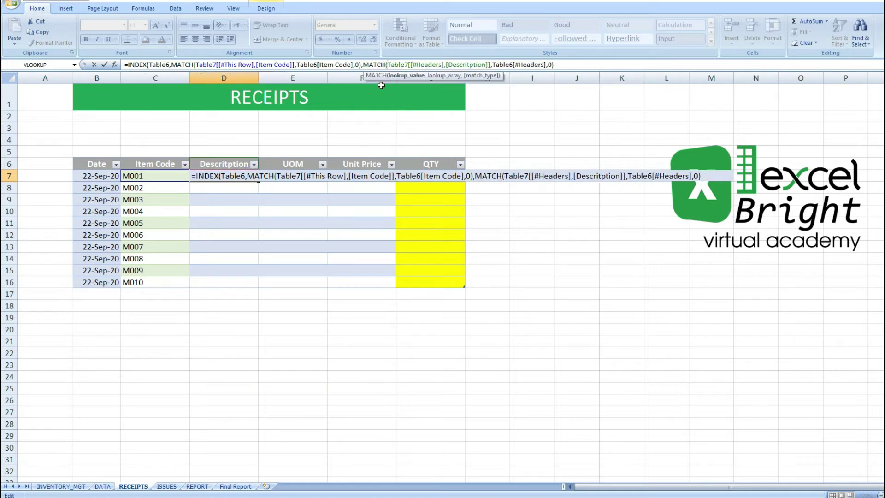
left_click(563, 64)
key("ctrl+Return")
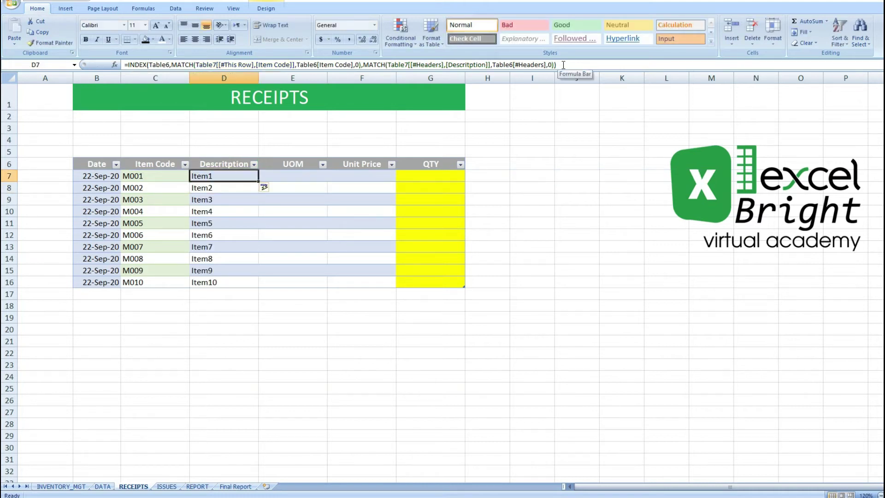
- Review the Description formulas down the column and the empty UOM cell beside D7
key("Down")
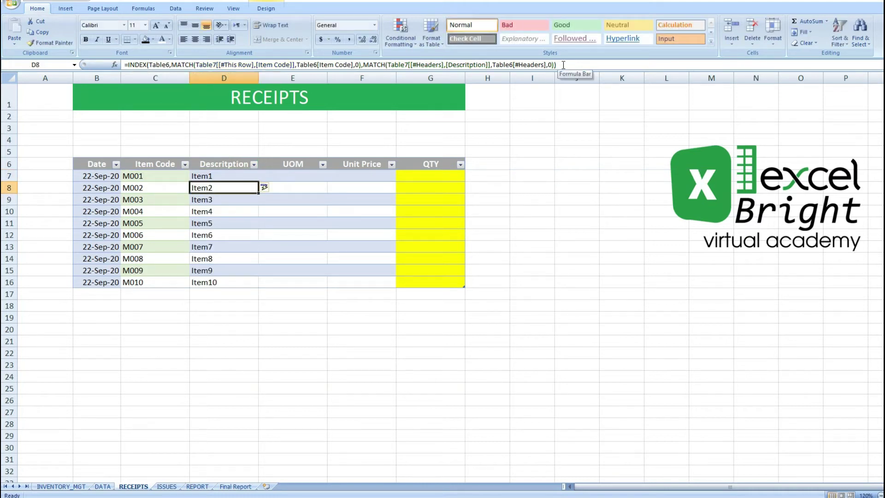
key("Down")
key("Down")
key("Down")
key("Down")
key("Down")
key("Down")
key("Down")
key("Down")
key("Up")
key("Up")
key("Up")
key("Up")
key("Up")
key("Up")
key("Up")
key("Up")
key("Up")
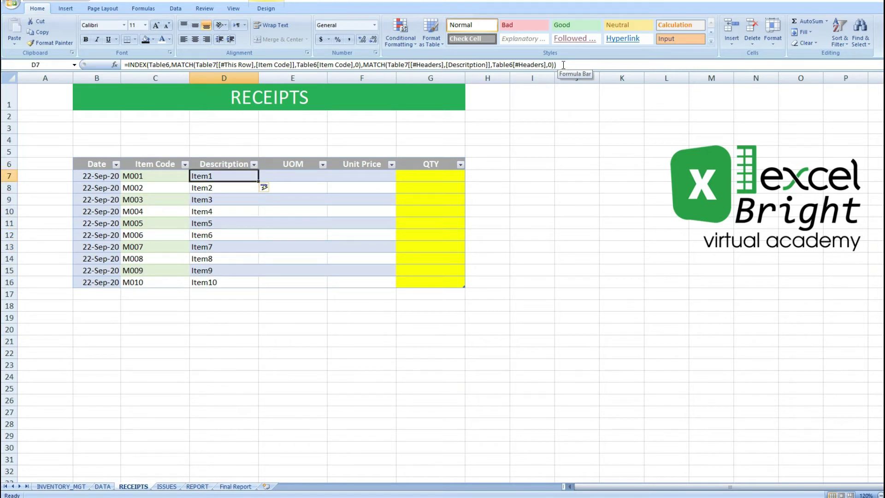
key("Right")
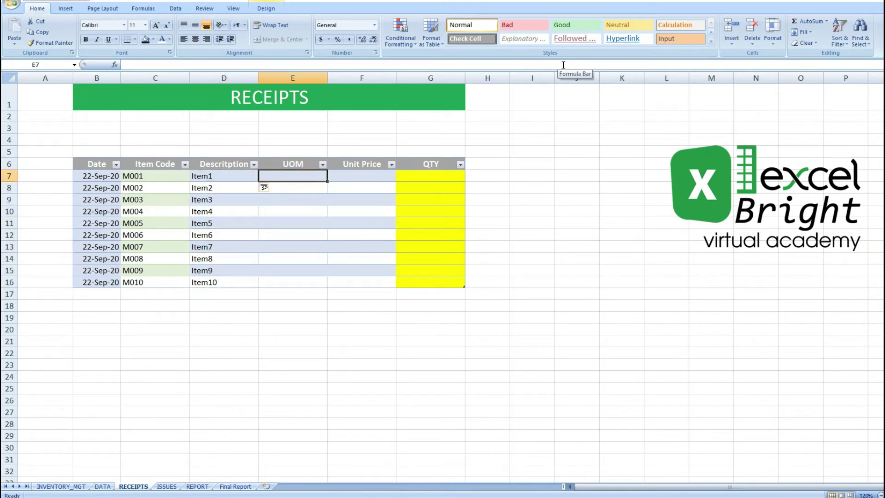
key("Left")
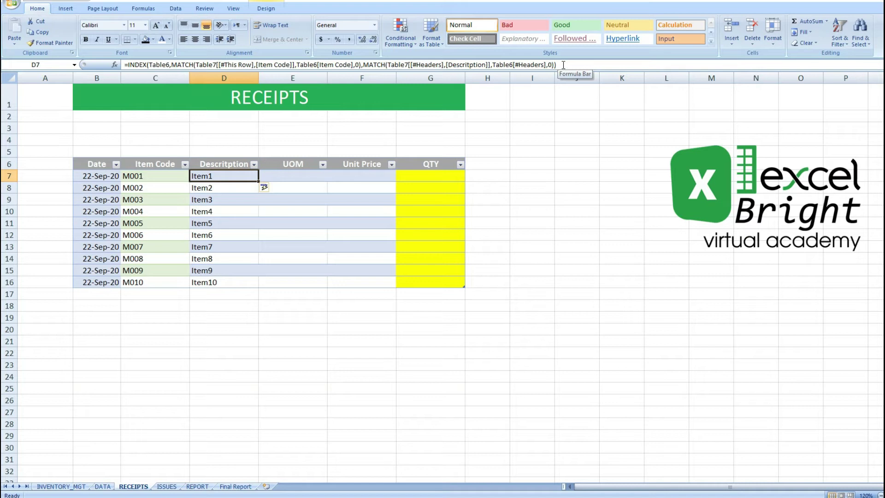
- Delete the Item Codes in C14:C16 so those Description lookups show #N/A
left_click_drag(171, 259, 162, 278)
key("Delete")
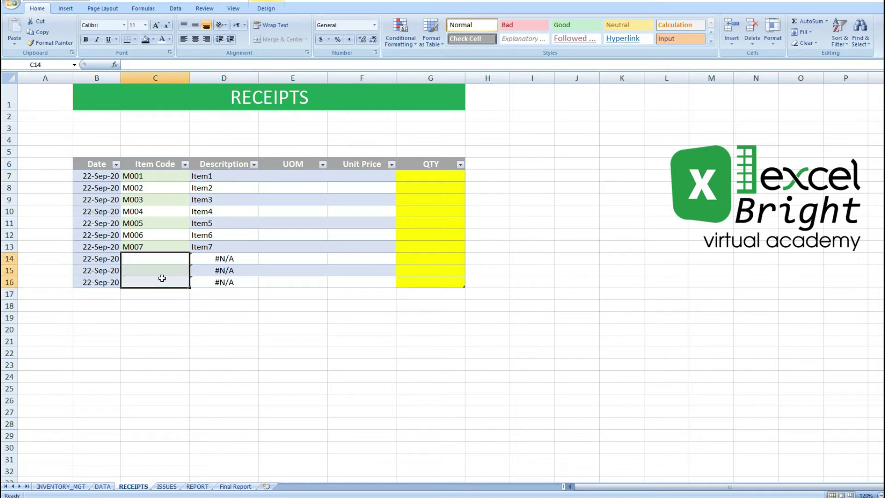
key("Up")
key("Right")
key("Up")
key("Up")
key("Up")
key("Up")
key("Up")
key("Up")
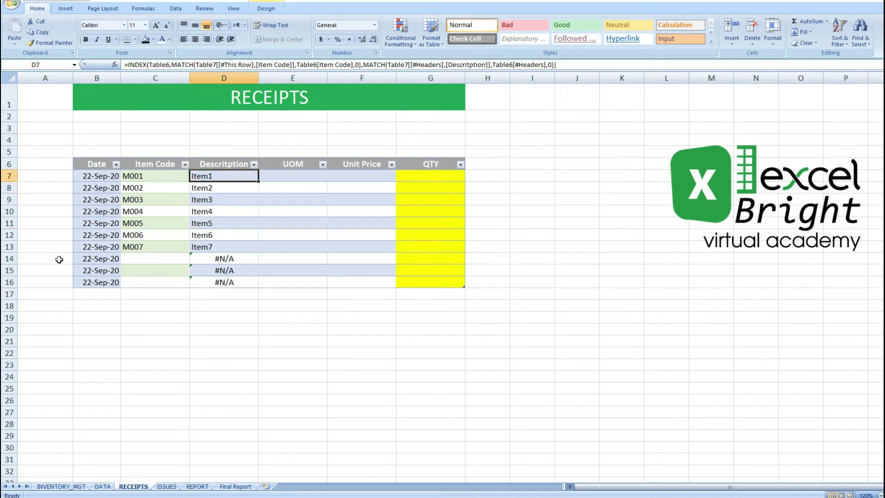
left_click(129, 67)
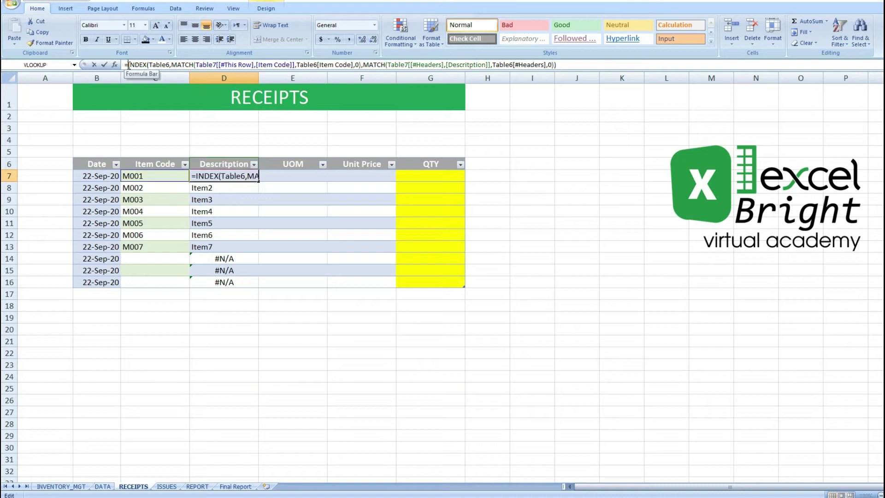
- Wrap the D7 Description lookup in IFERROR returning an empty string
type("ife")
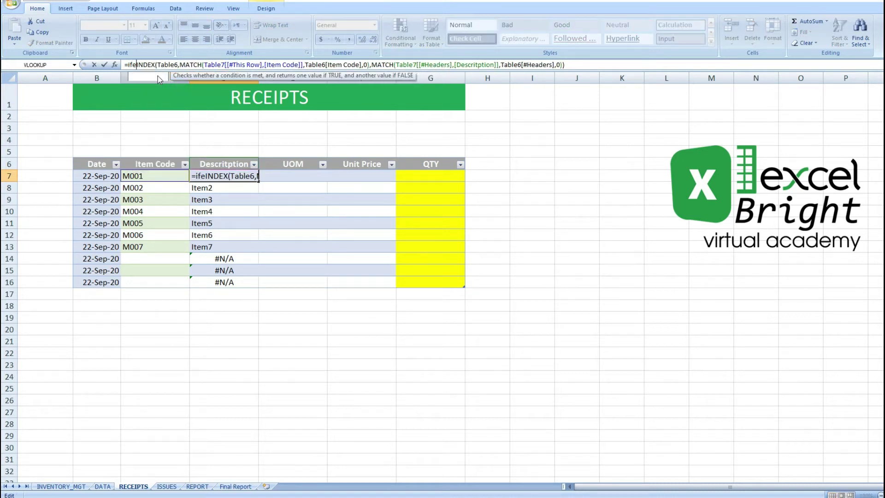
double_click(158, 77)
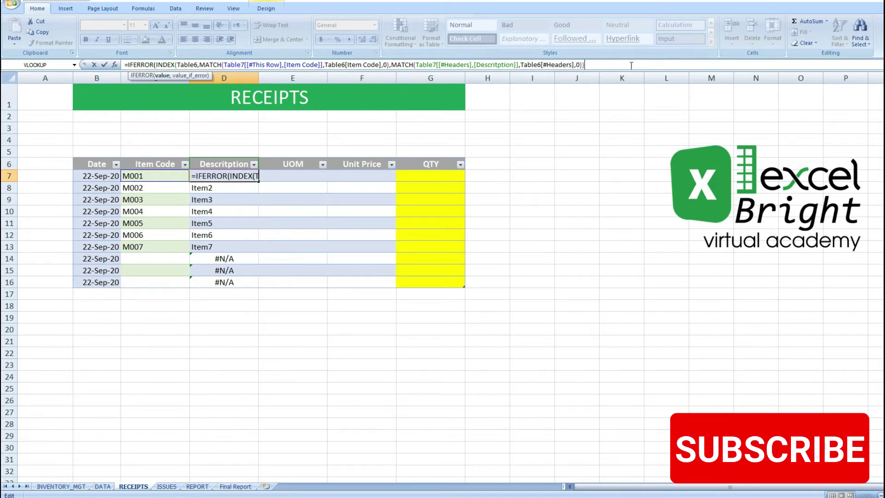
type(",")
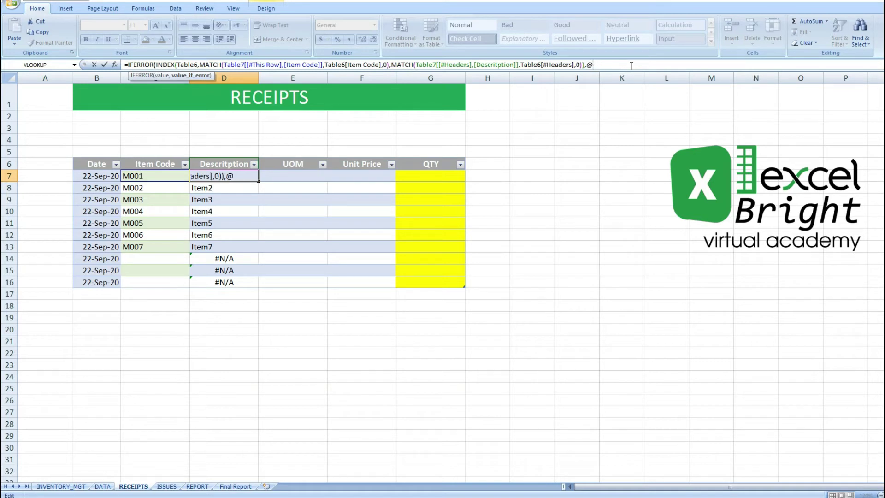
type("\"\"")
key("Return")
- Copy item code M007 from C13 into the empty Item Code cells C14:C16
key("Down")
key("Down")
key("Down")
key("Down")
key("Down")
key("Down")
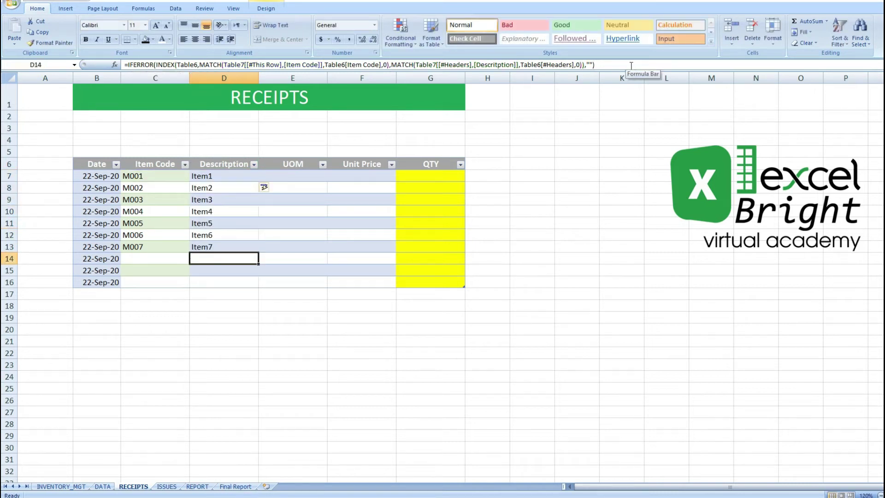
key("Left")
key("Up")
key("ctrl+c")
key("Down")
key("shift+Down")
key("shift+Down")
key("Return")
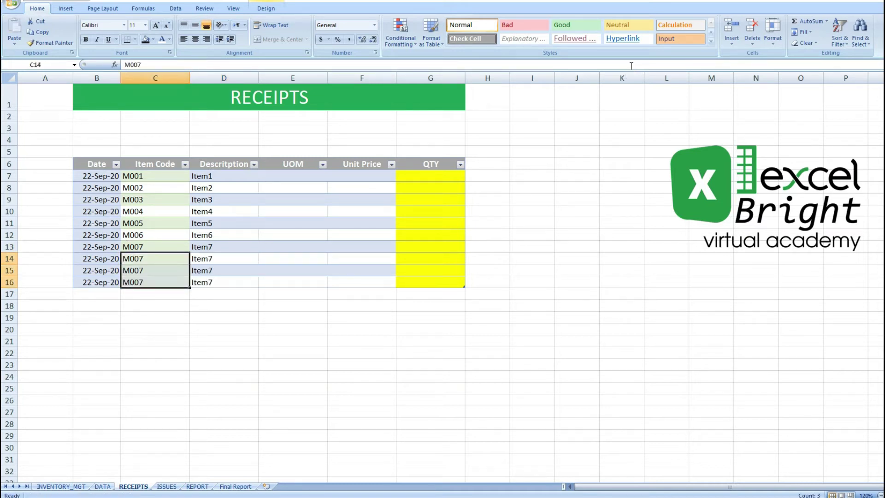
key("Right")
key("Left")
key("Up")
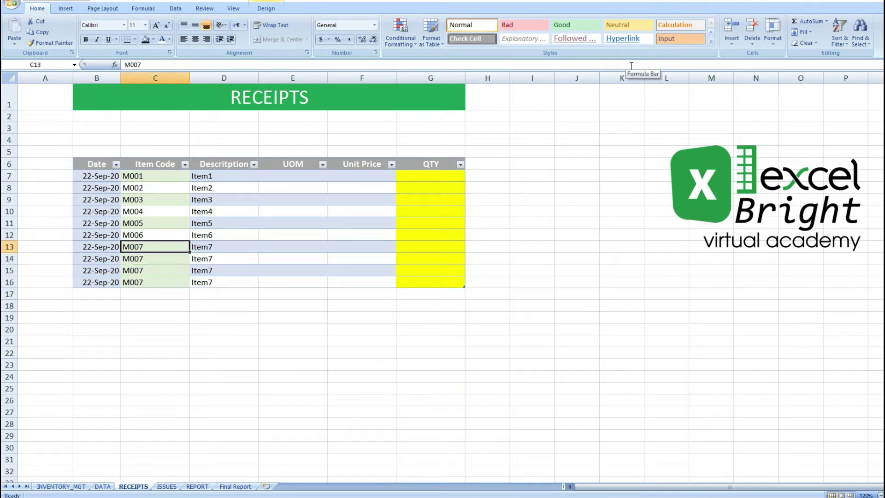
key("Right")
key("Up")
key("Up")
key("Up")
key("Up")
key("Up")
key("Up")
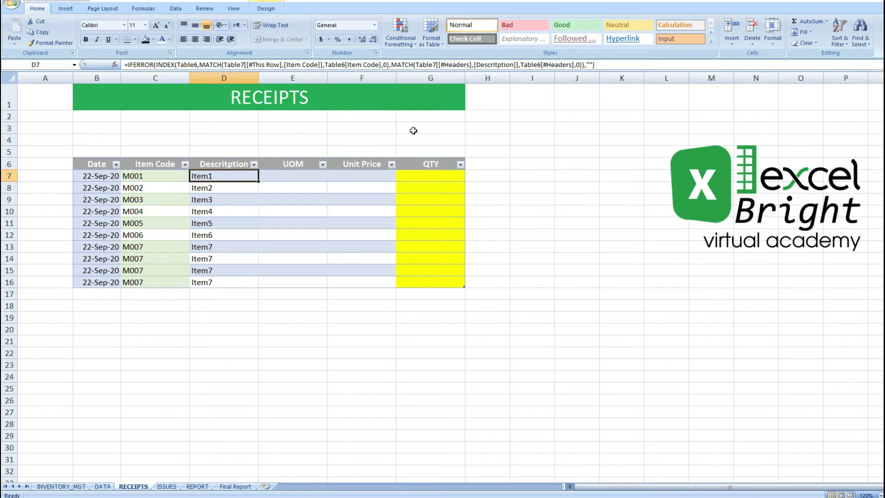
left_click(595, 64)
- Copy the Description lookup formula from D7 into UOM cell E7
left_click_drag(596, 65, 121, 62)
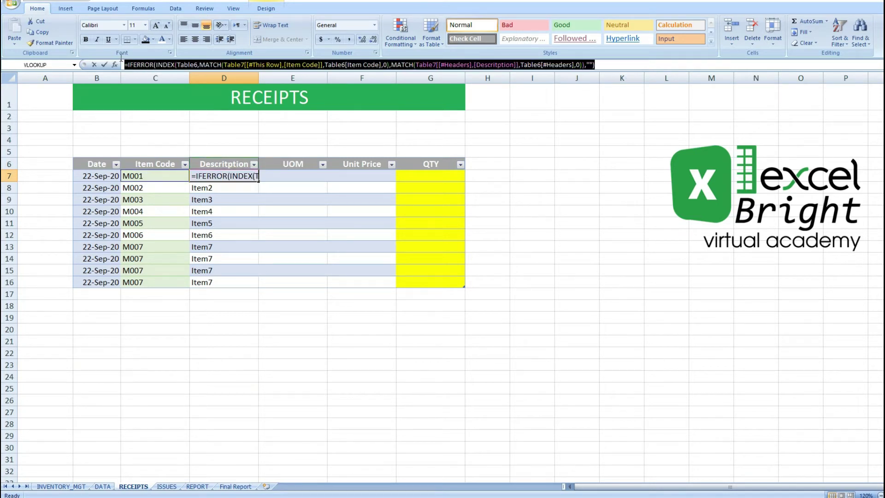
key("ctrl+c")
key("Escape")
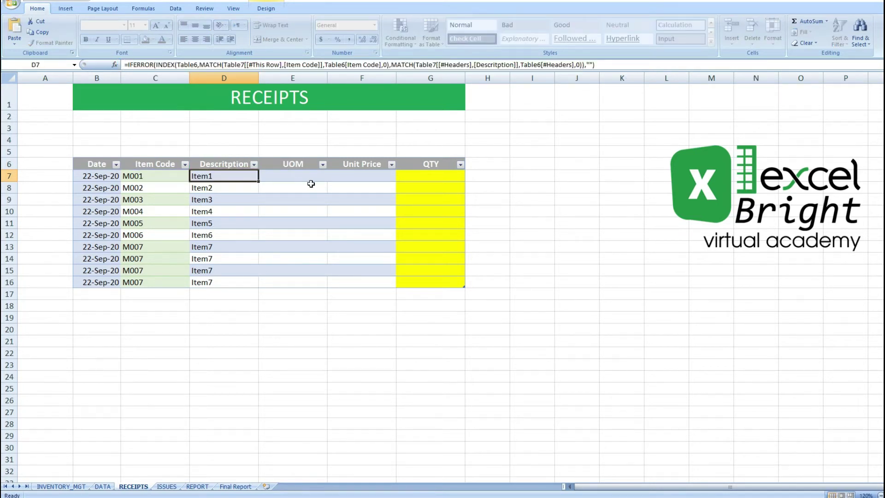
key("ctrl+c")
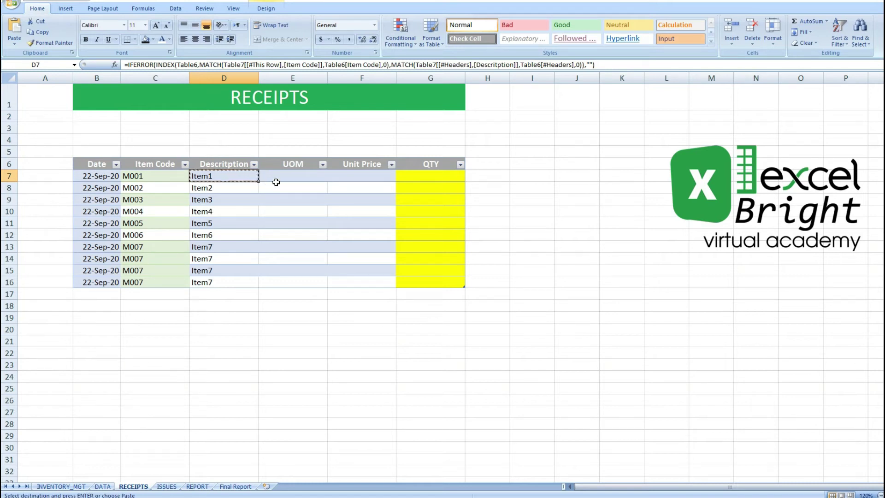
left_click(276, 178)
key("ctrl+v")
key("Escape")
- Point E7's column MATCH at the UOM header, returning KG, Nos, Tonne and LTR
left_click(294, 167)
left_click(289, 176)
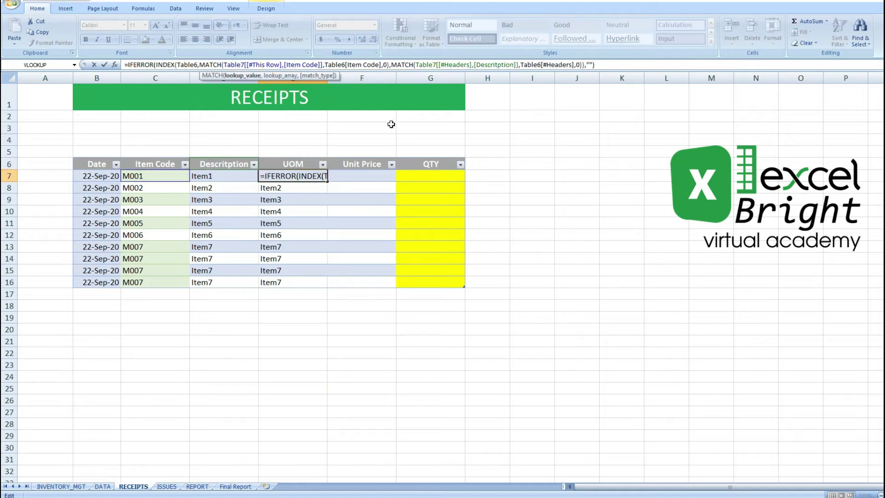
left_click_drag(416, 65, 518, 64)
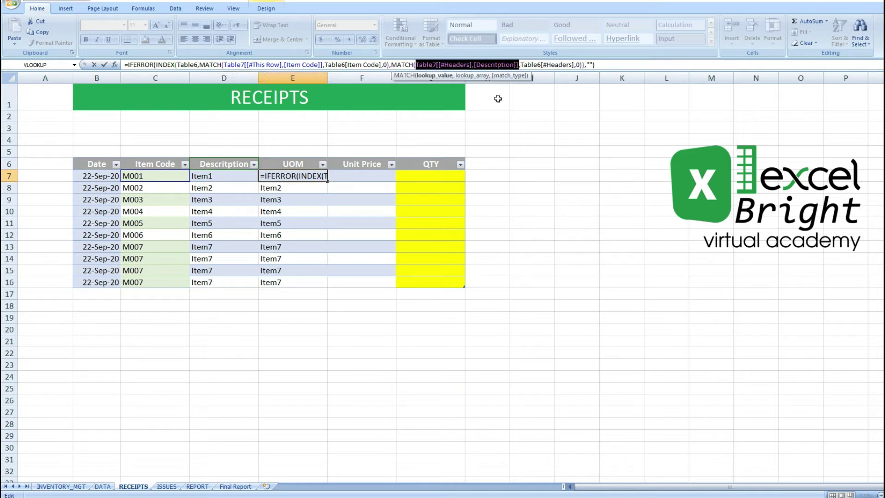
key("Delete")
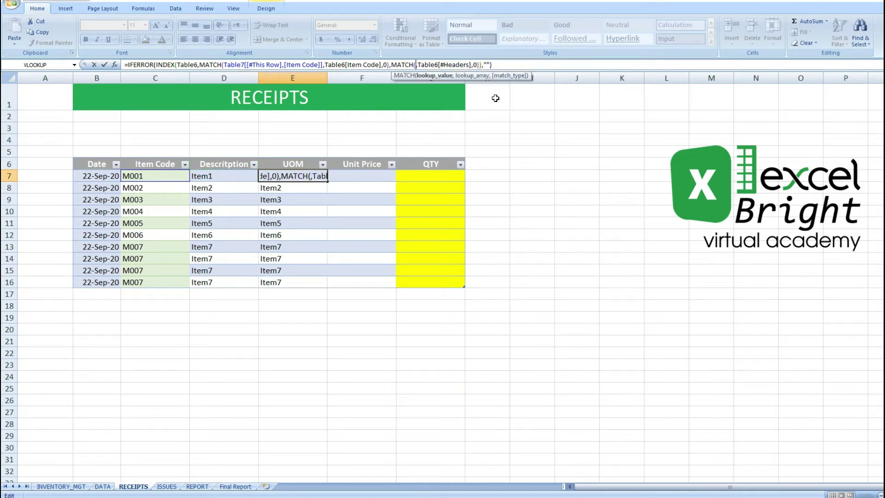
left_click(289, 163)
key("Return")
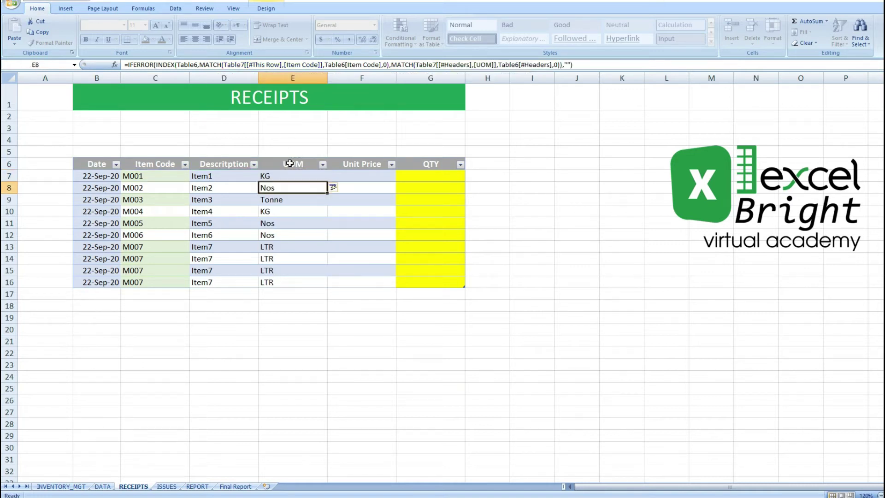
key("Up")
key("Down")
key("Down")
key("Down")
key("Down")
key("Down")
key("Down")
key("Down")
key("Down")
key("Down")
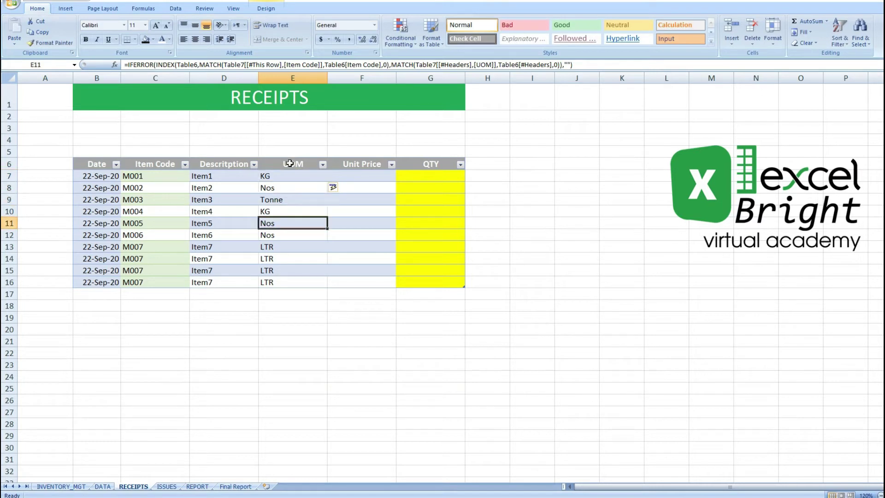
key("Up")
key("Up")
key("Up")
key("Up")
key("Up")
key("Up")
key("Up")
key("Up")
key("Up")
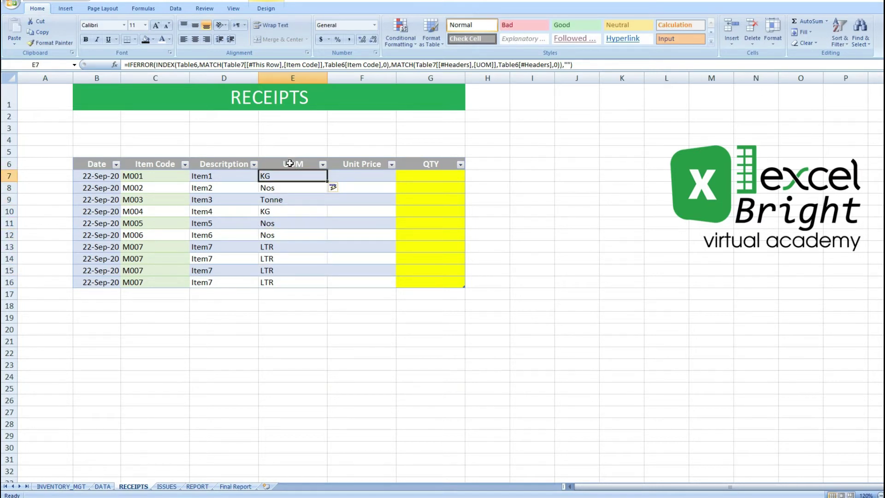
- Copy the UOM lookup formula from E7 into Unit Price cell F7
key("ctrl+c")
key("Right")
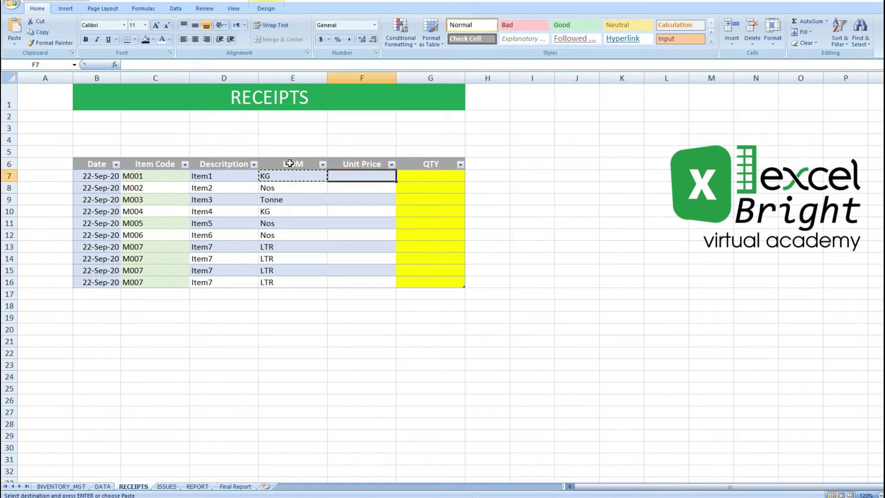
key("Return")
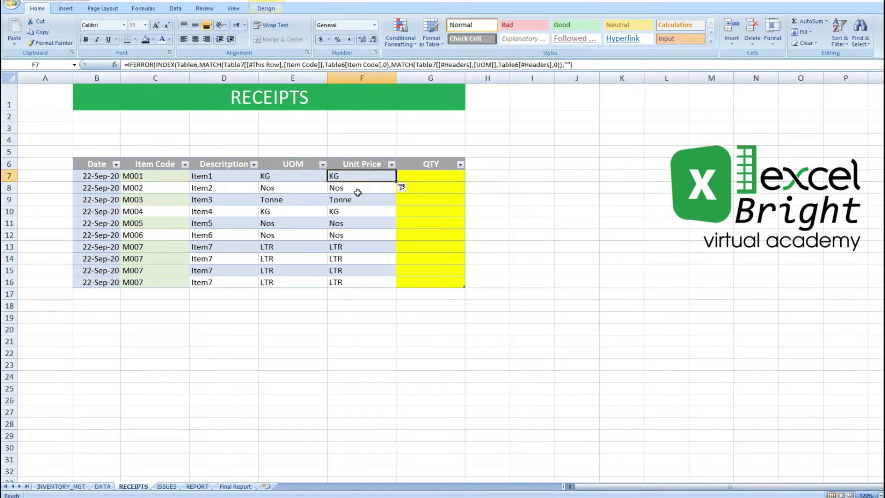
- Switch F7's column MATCH to the Unit Price header, returning prices 25, 60, 1500, 250 and more
double_click(425, 64)
left_click_drag(445, 64, 497, 64)
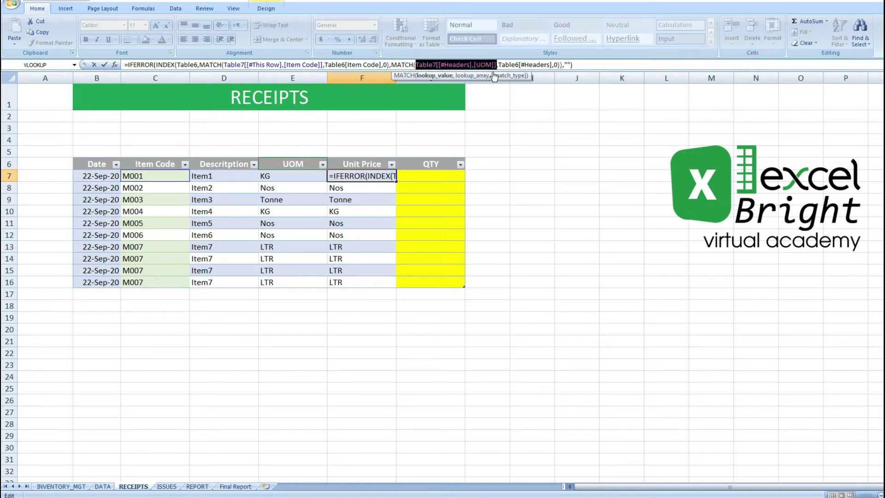
key("Delete")
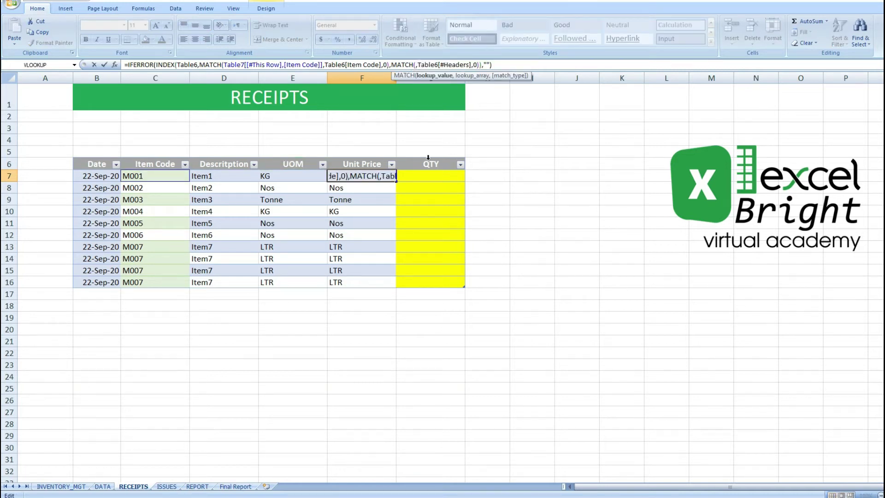
left_click(377, 163)
key("Return")
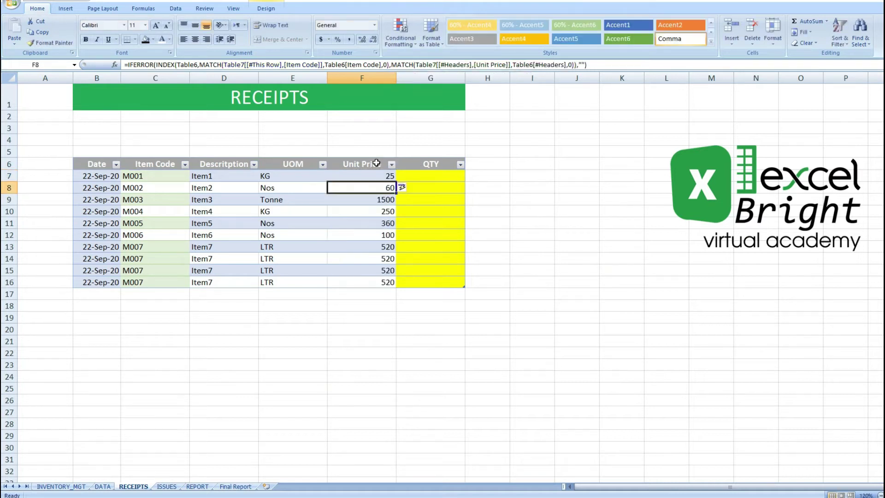
key("Down")
key("Down")
key("Up")
key("Up")
key("Up")
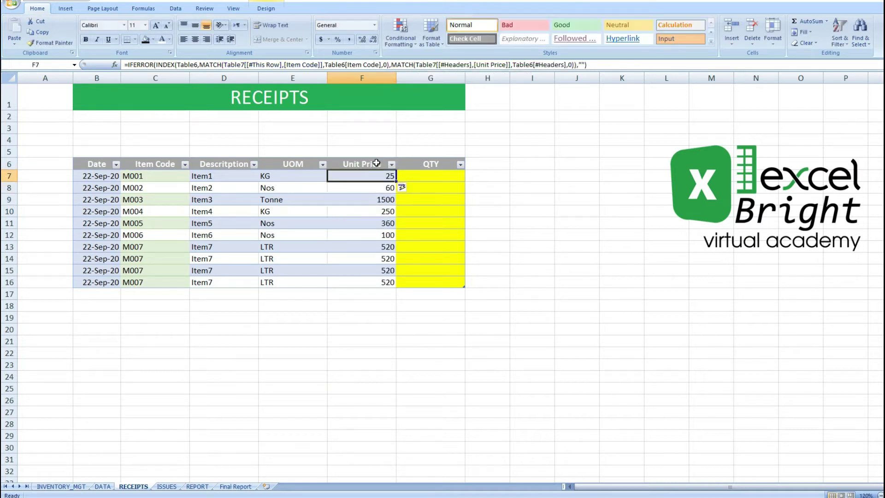
key("Left")
key("Left")
key("Left")
key("Down")
key("Down")
key("Down")
key("Down")
key("Up")
key("Up")
key("Up")
- Edit C14:C16 to M008, M009 and M010, pulling PKT/Nos units and prices 240, 125, 35
key("Down")
key("Down")
key("Down")
key("Down")
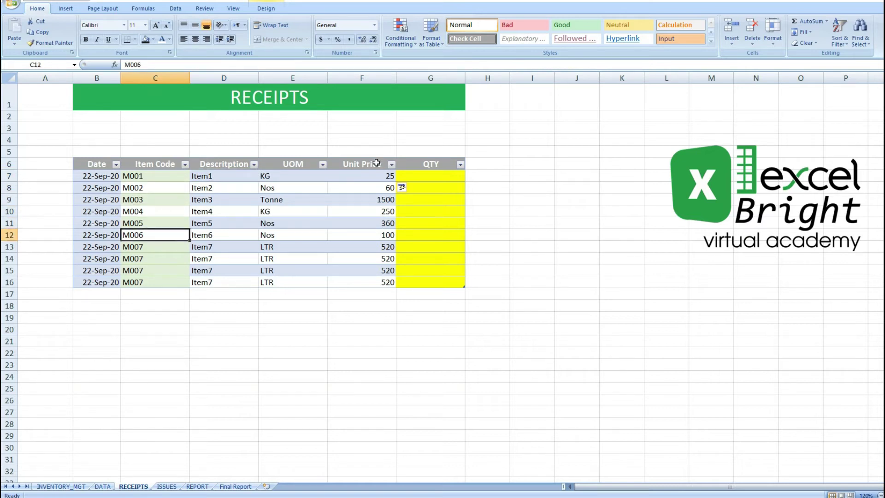
key("Down")
key("Down")
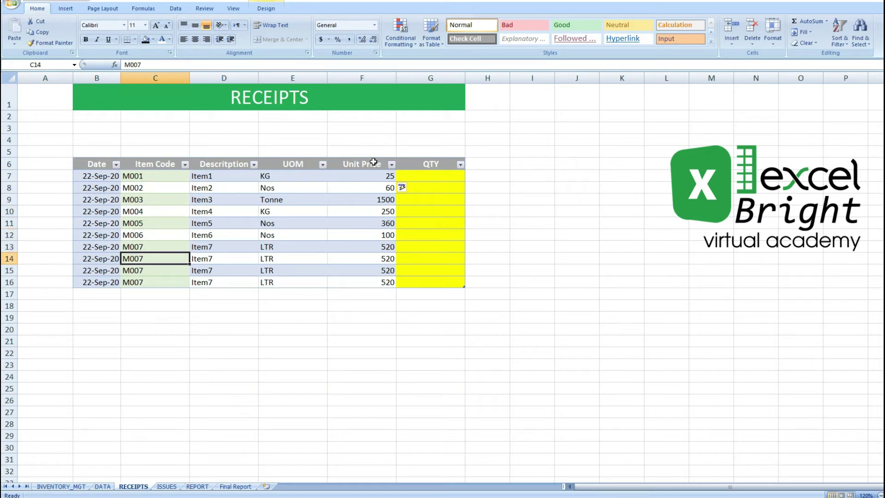
left_click(142, 64)
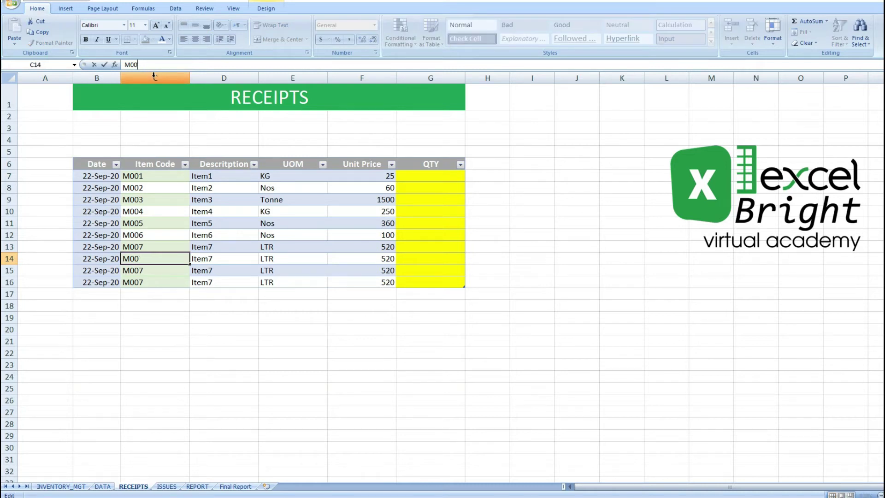
type("8")
key("Return")
key("Up")
key("Down")
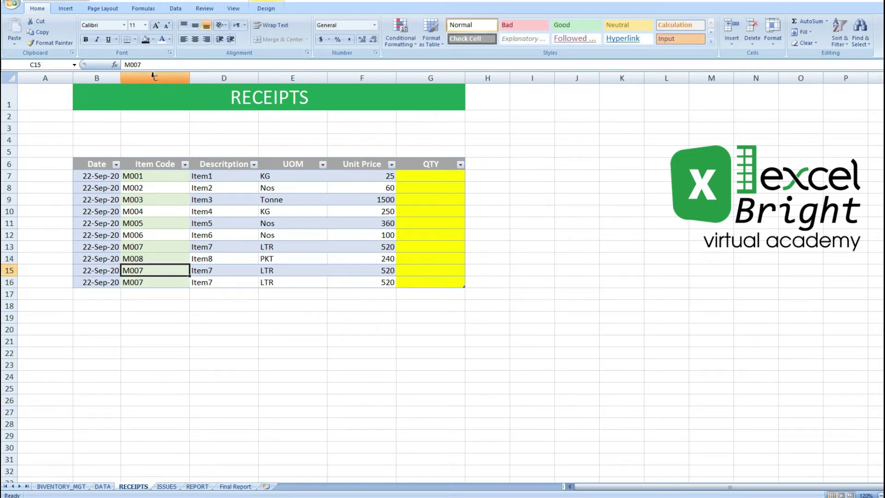
left_click(155, 67)
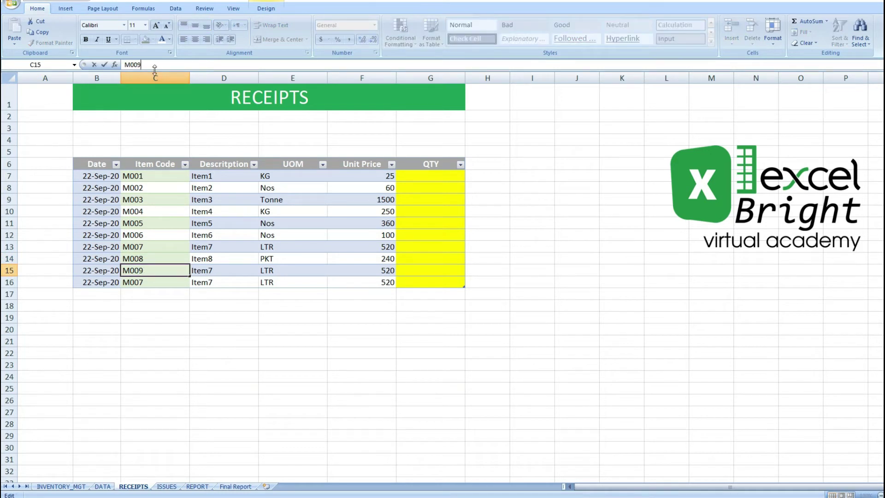
key("Return")
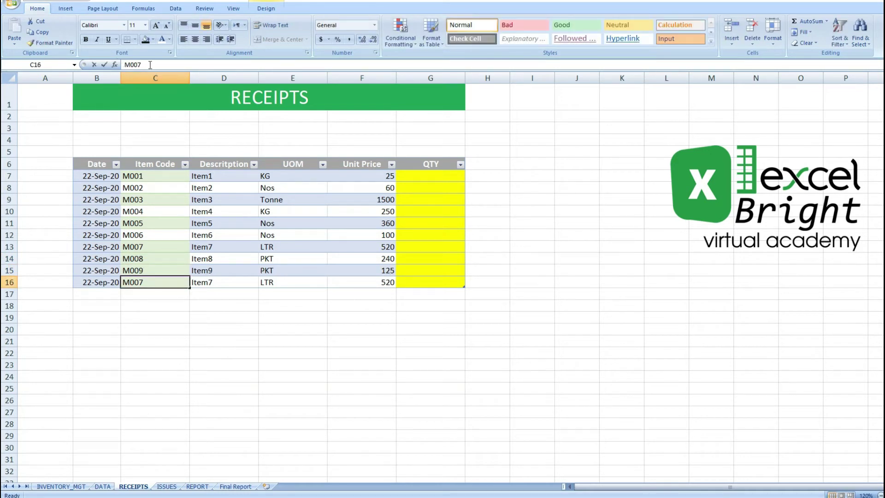
left_click(149, 65)
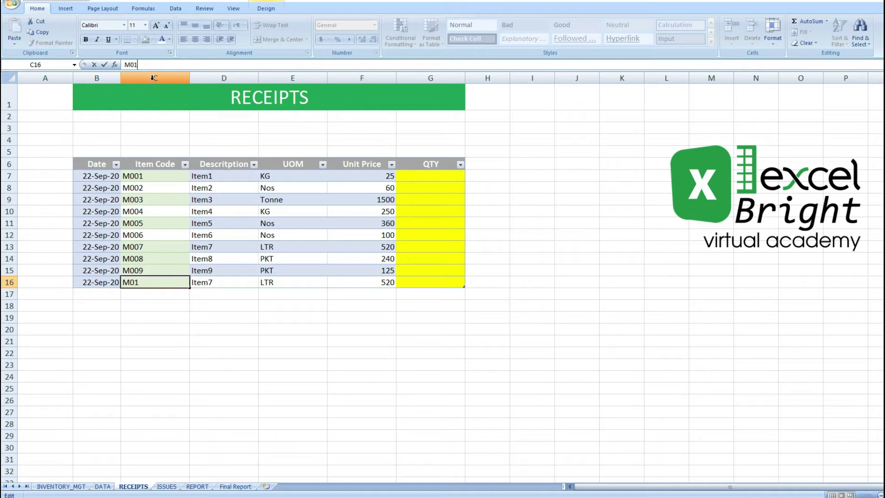
type("10")
key("Return")
key("Up")
key("Right")
key("Right")
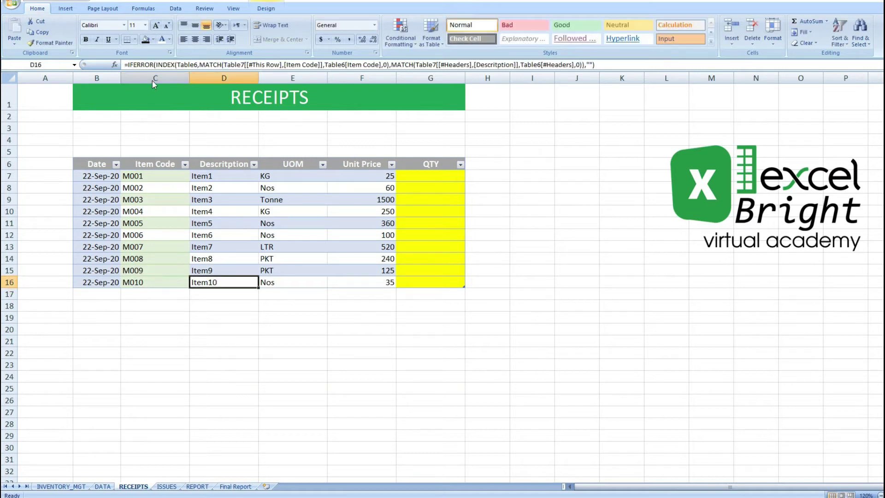
key("Right")
key("Right")
key("Up")
key("Up")
key("Up")
key("Up")
key("Up")
key("Up")
key("Up")
key("Up")
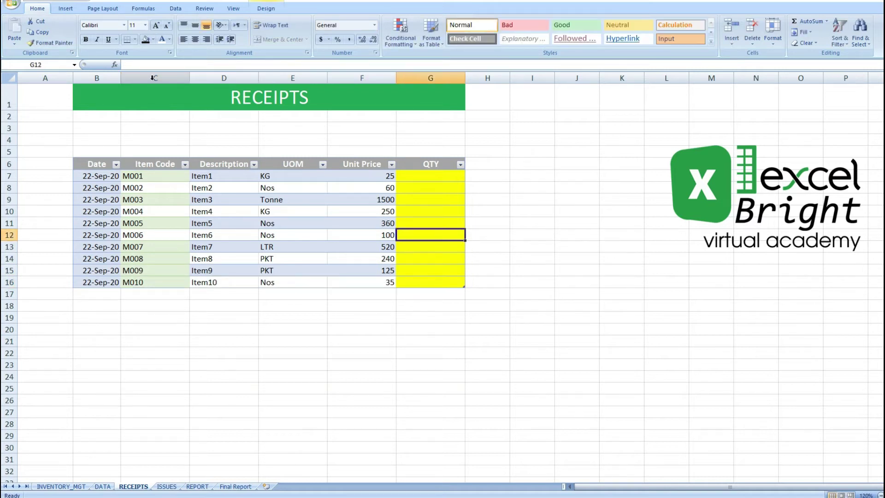
- Enter quantity 15 in the first QTY cell G7
key("Up")
type("1")
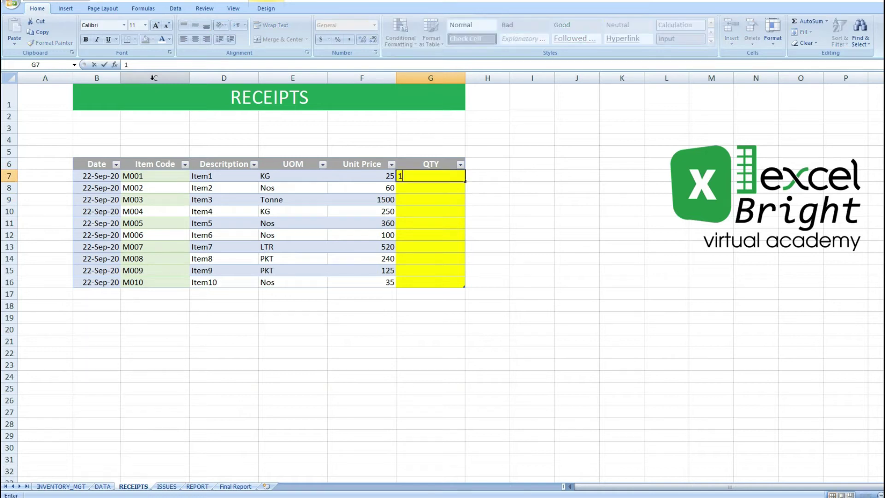
type("5")
key("Return")
key("Up")
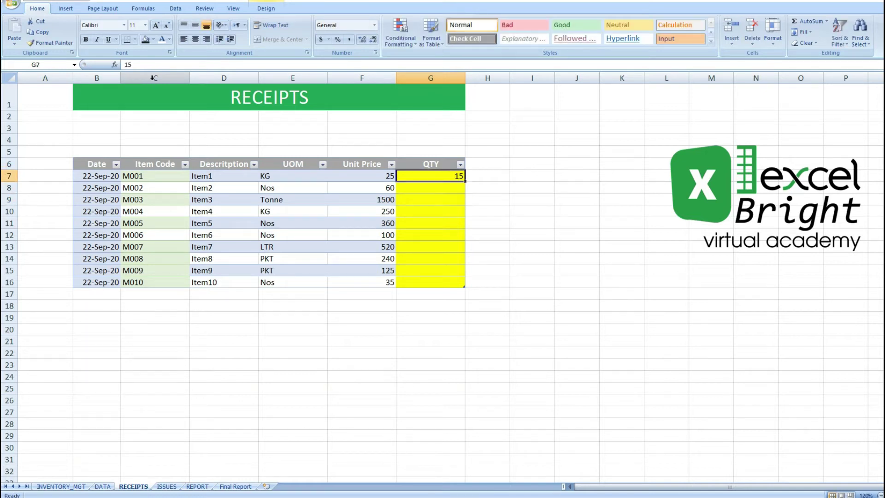
- Paste the value 15 into the remaining QTY cells G8:G16
key("ctrl+c")
key("Down")
key("shift+Down")
key("shift+Down")
key("shift+Down")
key("shift+Down")
key("shift+Down")
key("shift+Down")
key("shift+Down")
key("shift+Down")
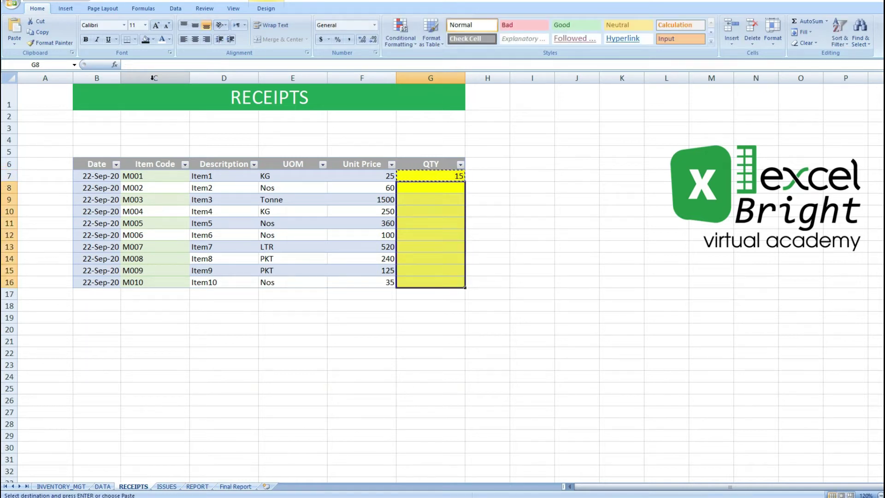
right_click(423, 236)
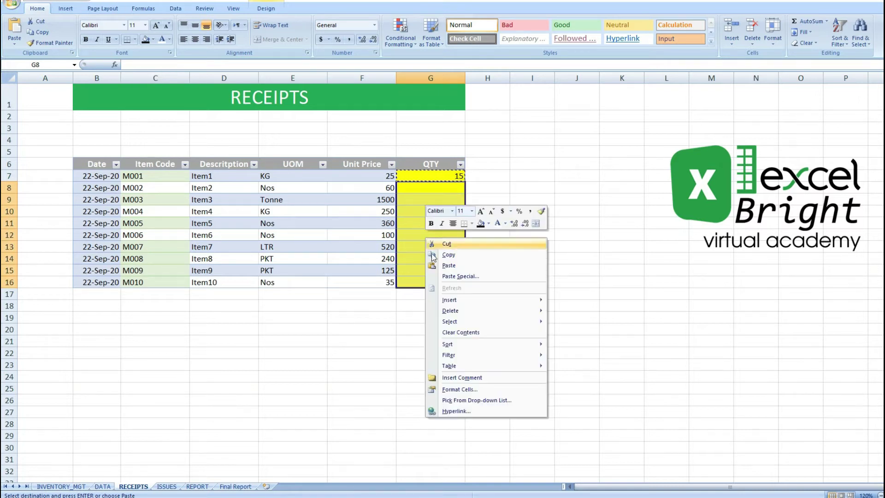
left_click(453, 275)
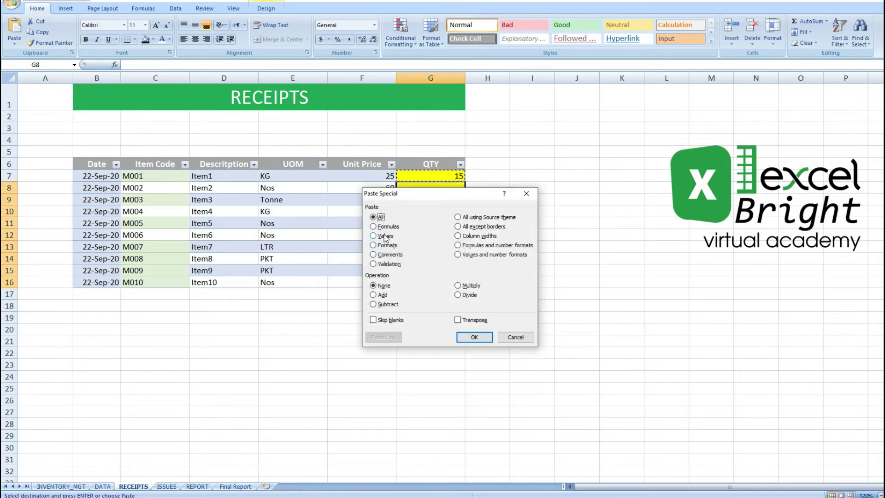
left_click(385, 236)
left_click(488, 337)
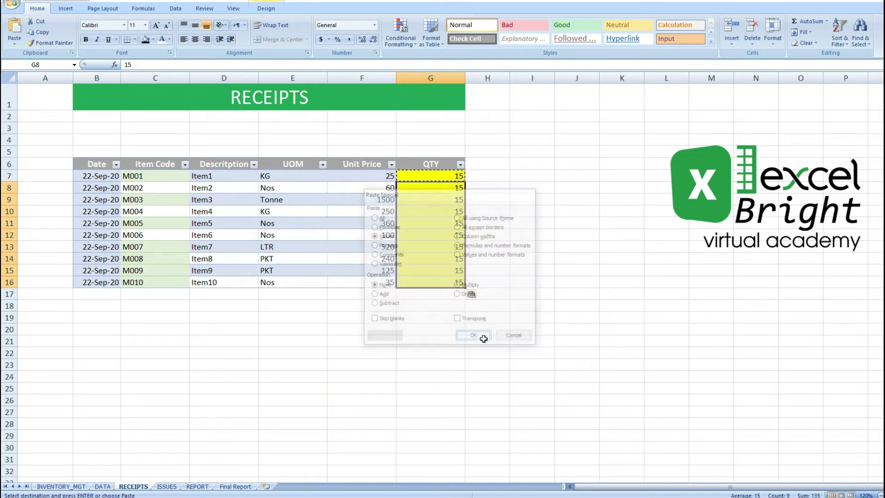
left_click(454, 245)
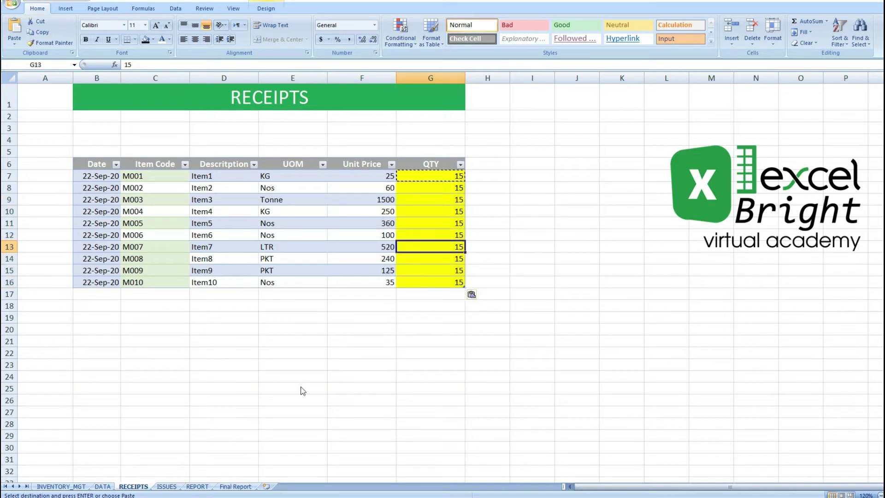
key("Escape")
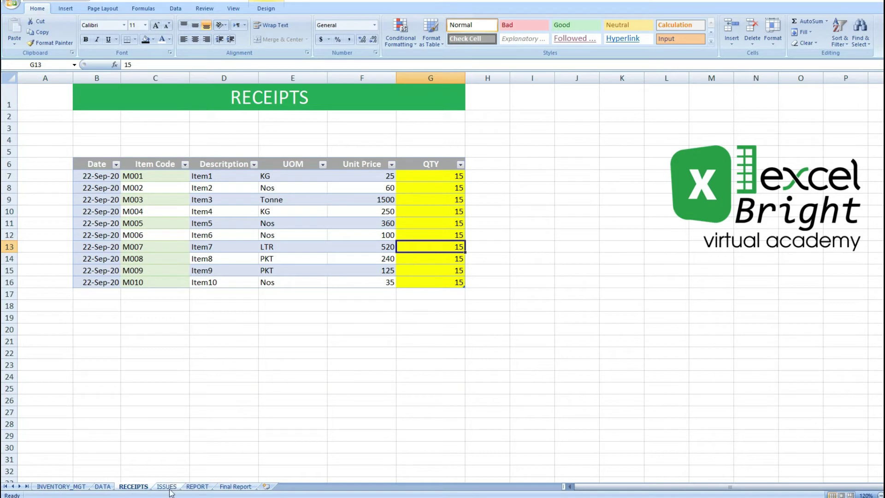
- Clear all existing values from the ISSUES table body
left_click(169, 486)
left_click(191, 256)
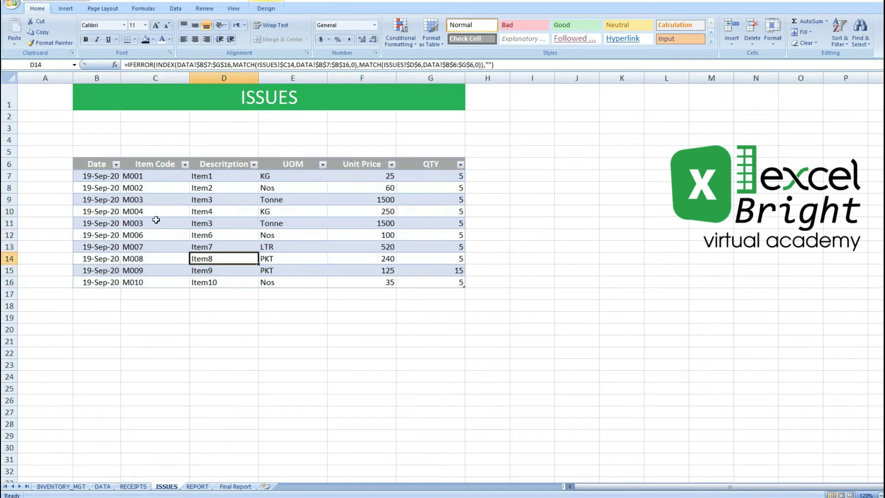
left_click(217, 178)
left_click_drag(220, 178, 340, 280)
left_click_drag(98, 178, 418, 279)
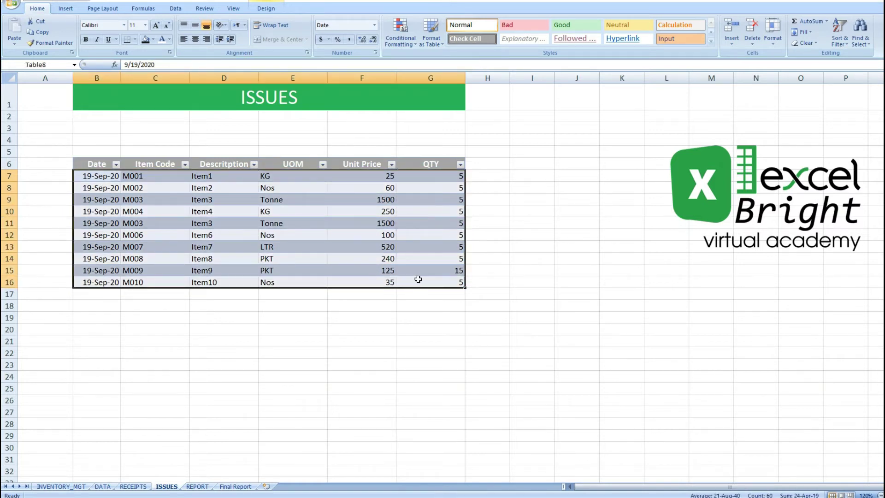
key("Delete")
- Enter today's date 22-Sep-20 in B7 and copy it down to B16
key("shift+BackSpace")
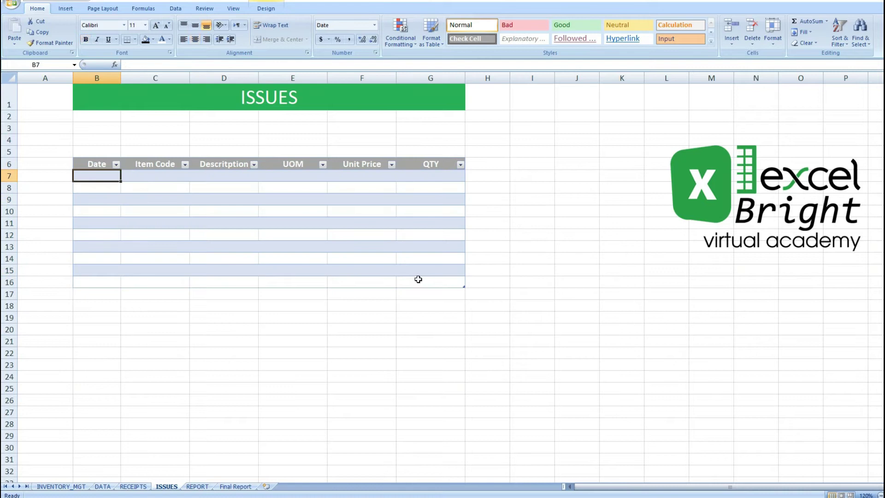
key("ctrl+semicolon")
key("ctrl+Return")
key("ctrl+c")
key("Down")
key("shift+Down")
key("shift+Down")
key("shift+Down")
key("shift+Down")
key("shift+Down")
key("shift+Down")
key("shift+Down")
key("shift+Down")
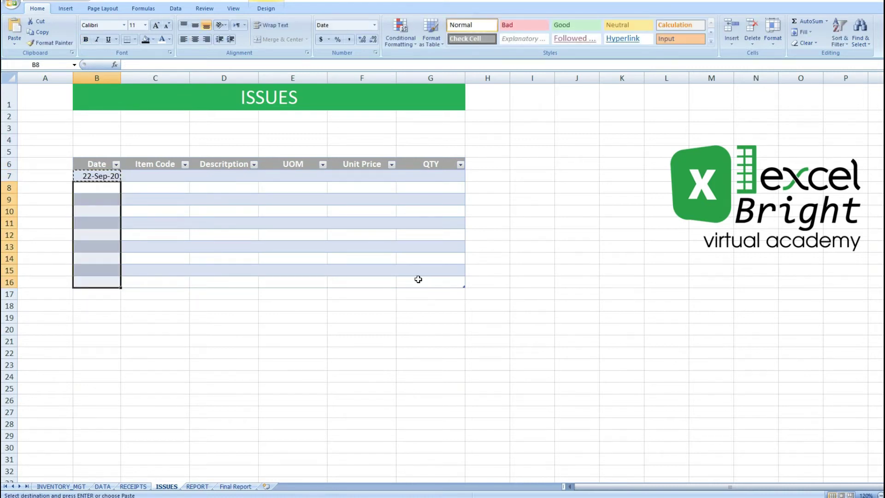
key("ctrl+v")
key("Escape")
- Paste item codes M001–M010 from the DATA sheet into C7:C16
key("Up")
key("Right")
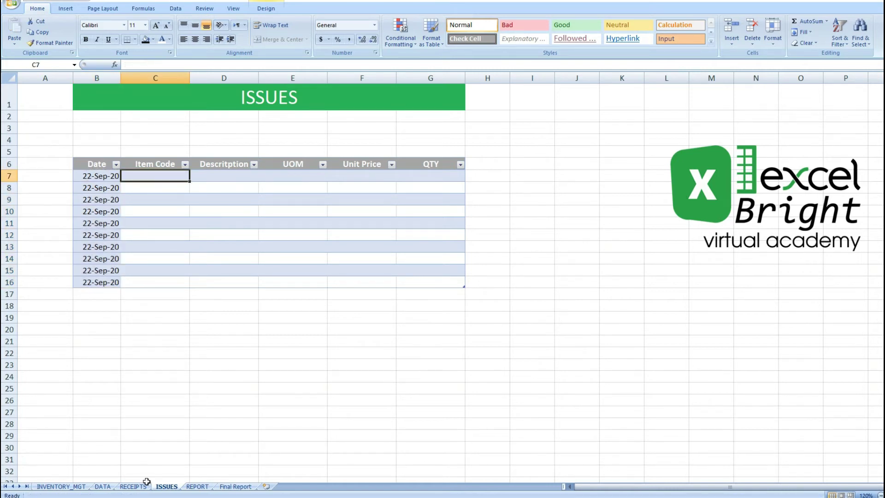
left_click(102, 486)
key("ctrl+c")
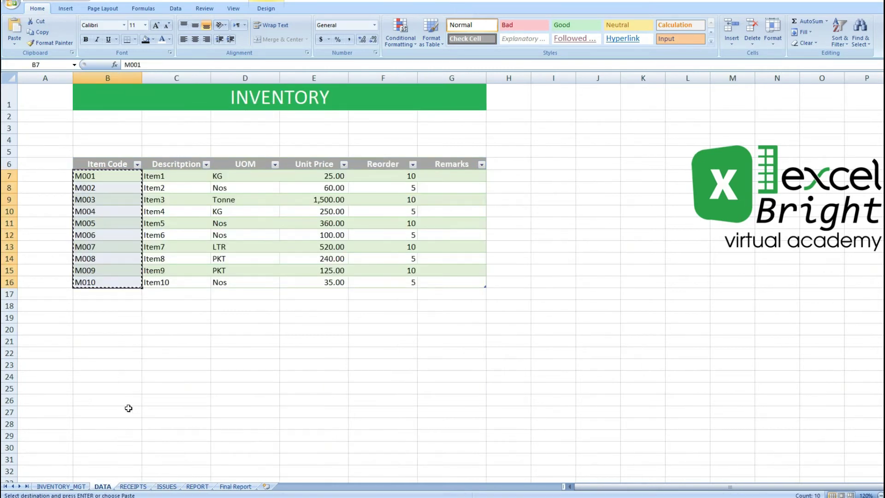
left_click(175, 487)
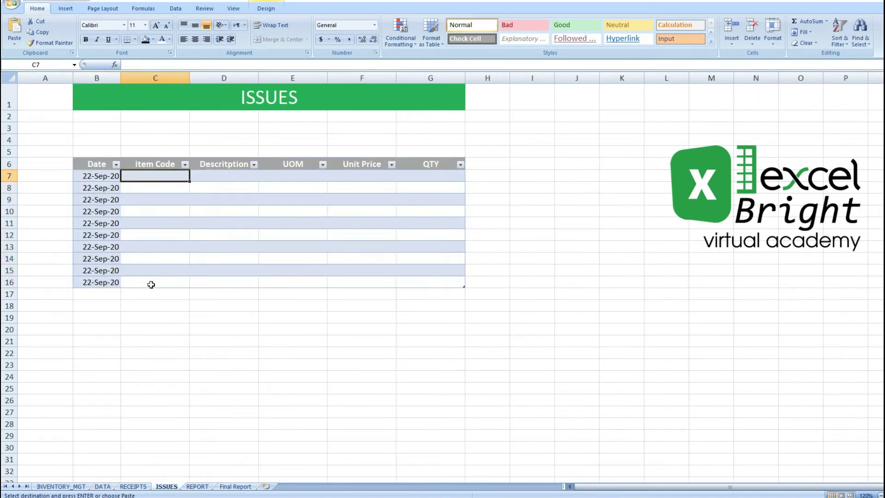
key("ctrl+v")
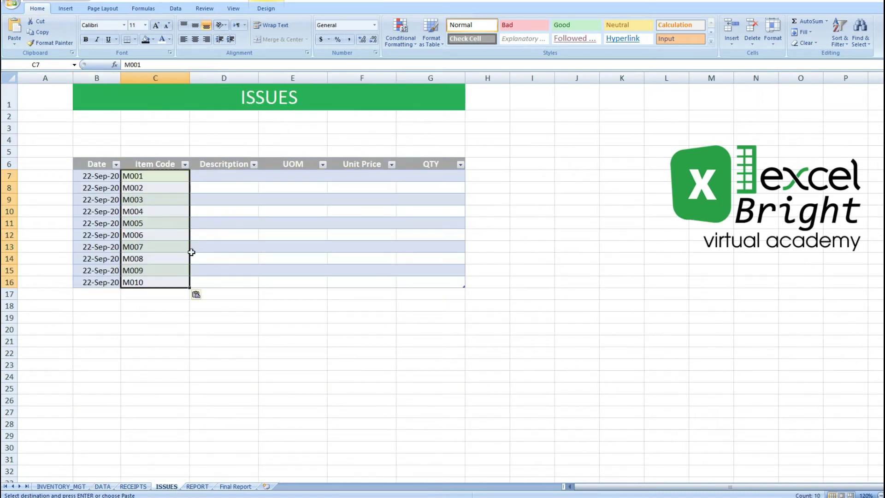
left_click(210, 179)
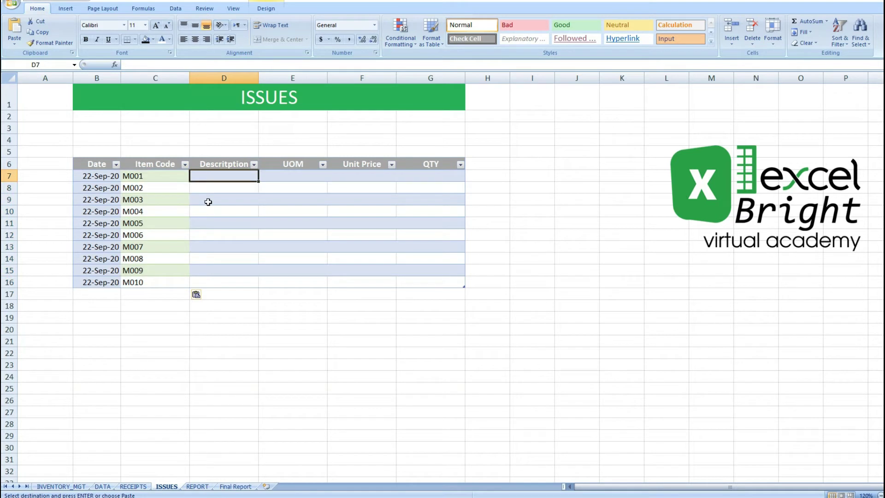
- In D7, begin an INDEX formula that uses the whole INVENTORY table (Table6) on DATA as its array
type("=in")
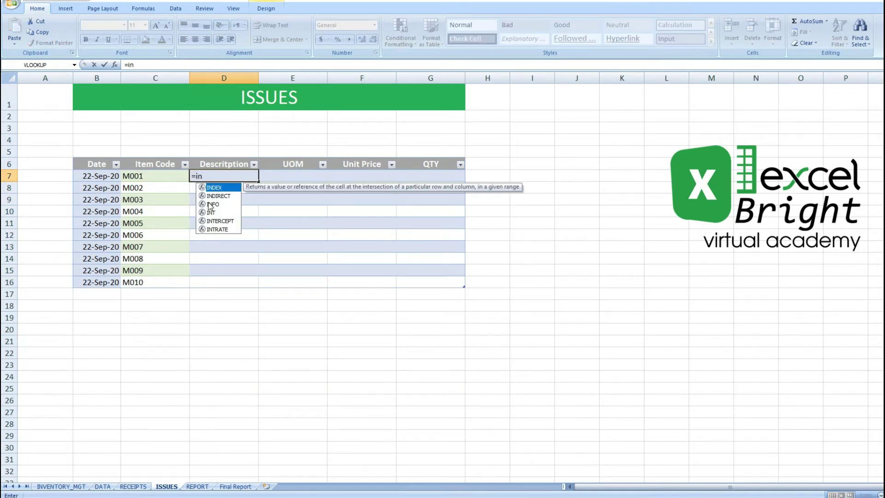
key("Tab")
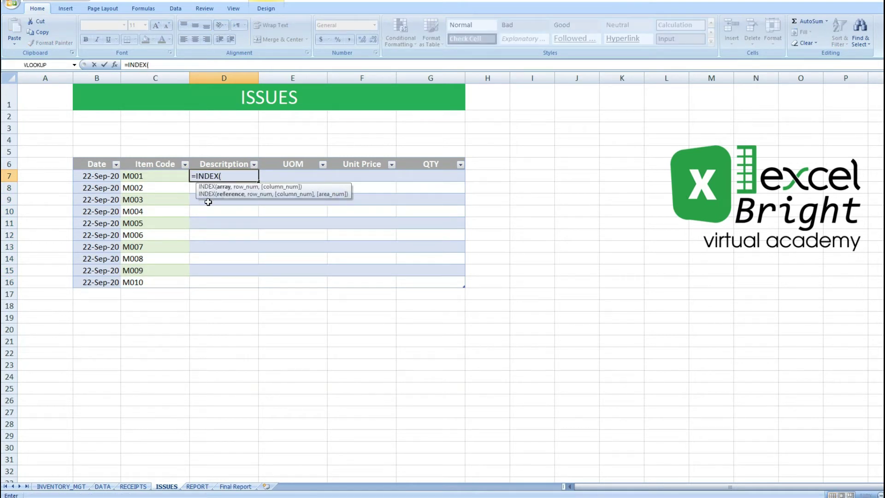
left_click(103, 486)
left_click_drag(94, 180, 432, 277)
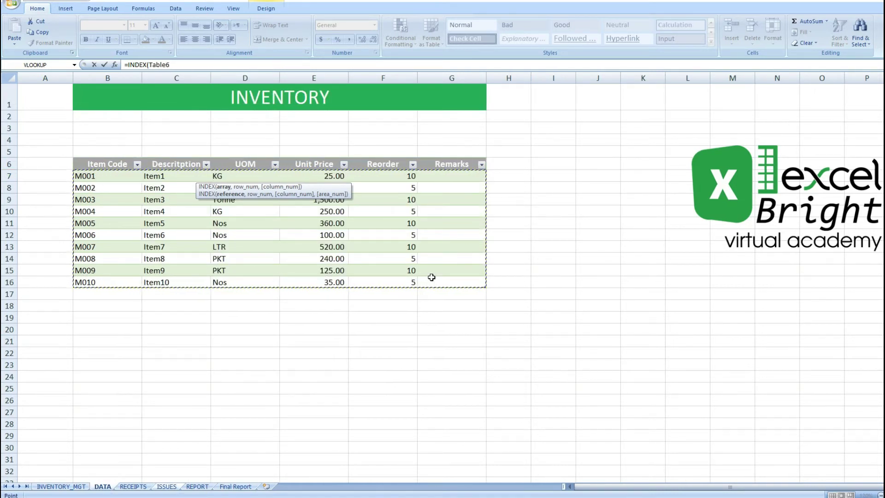
- Add MATCH of the row's ISSUES Item Code against Table6[Item Code], exact match, then begin a second MATCH
type(",")
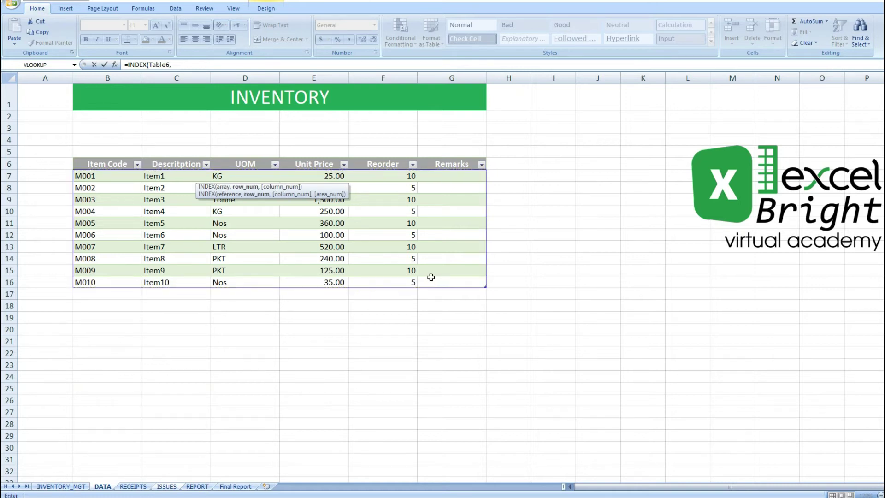
type("m")
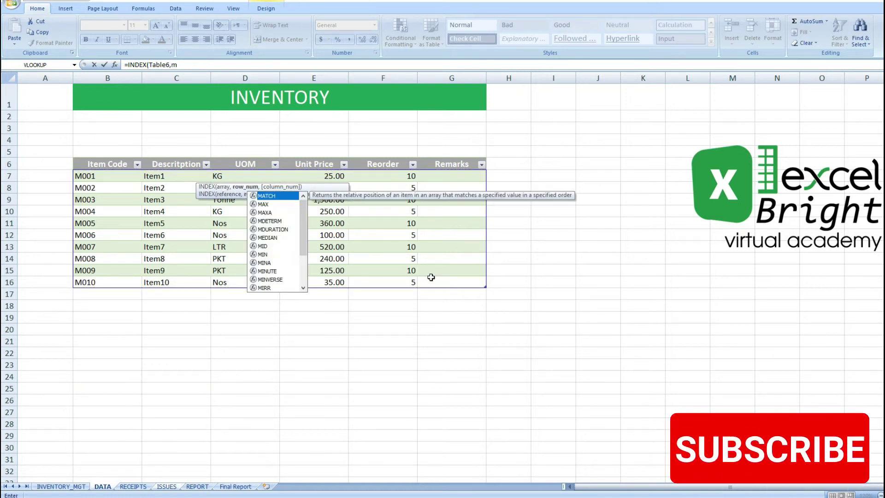
type("at")
key("Tab")
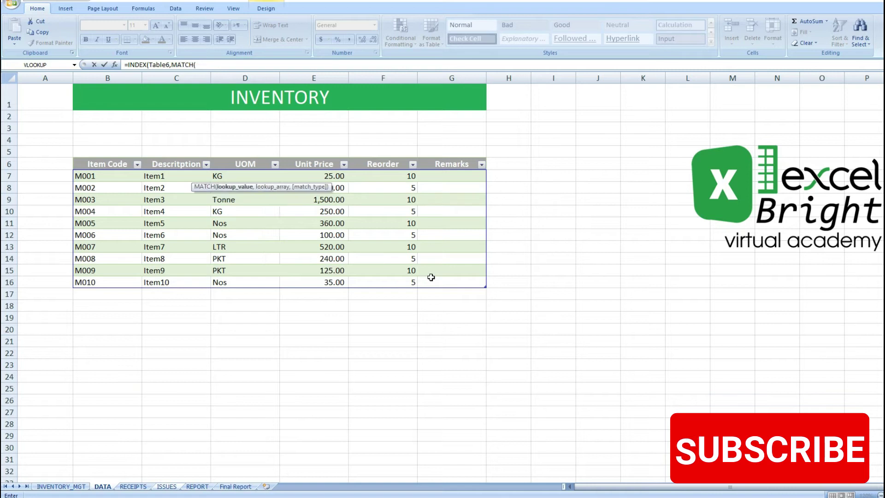
left_click(166, 488)
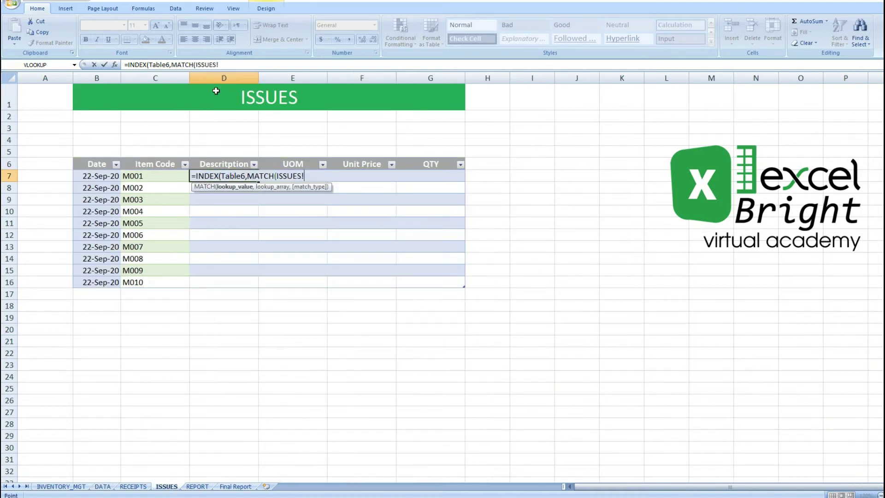
left_click(155, 173)
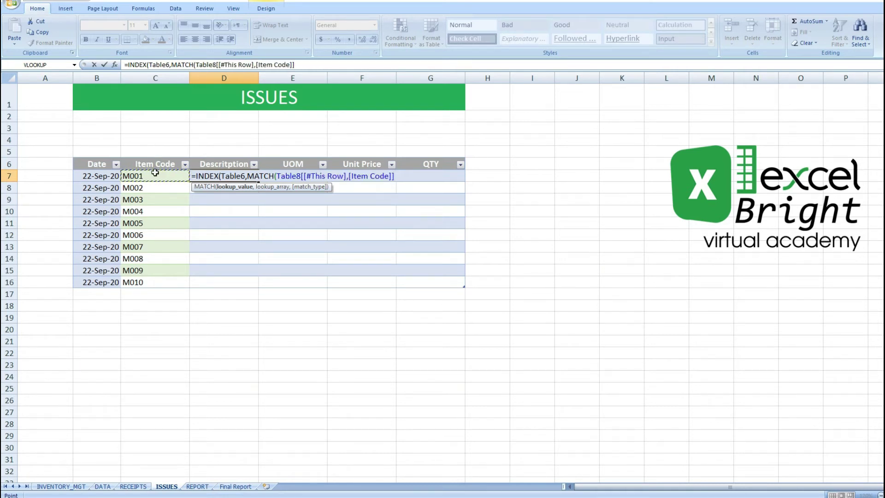
type(",")
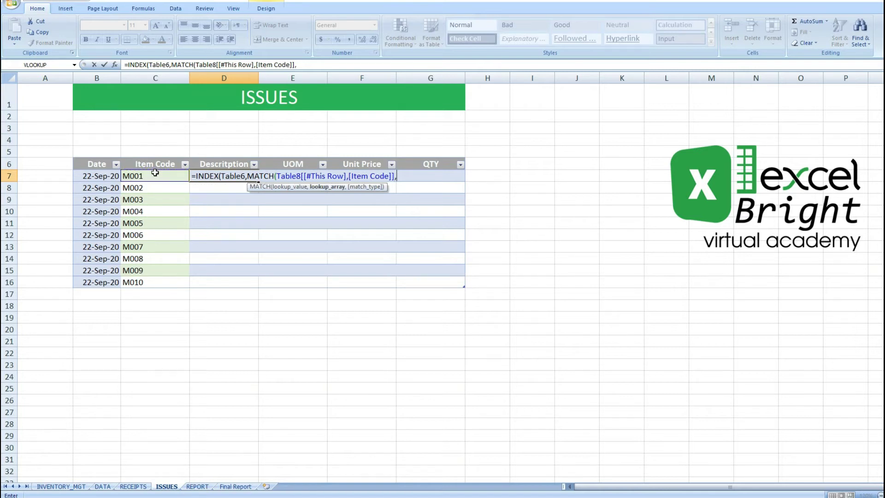
left_click(103, 487)
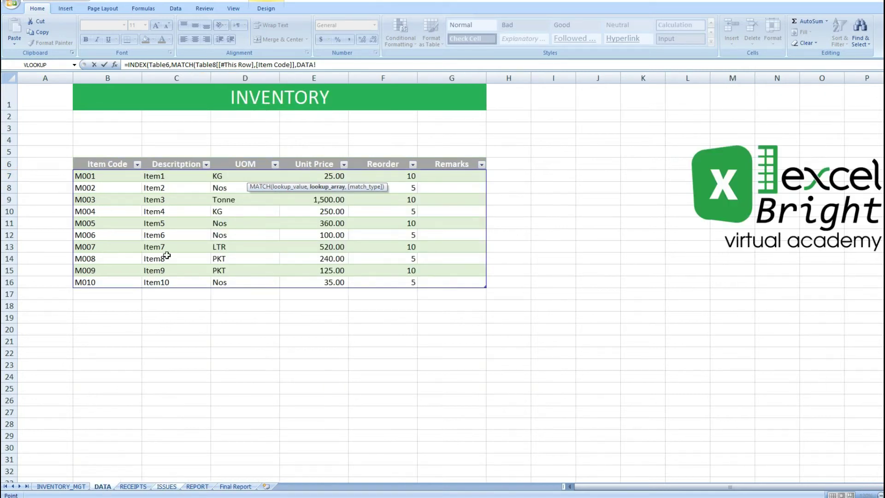
left_click_drag(119, 176, 127, 282)
type(",")
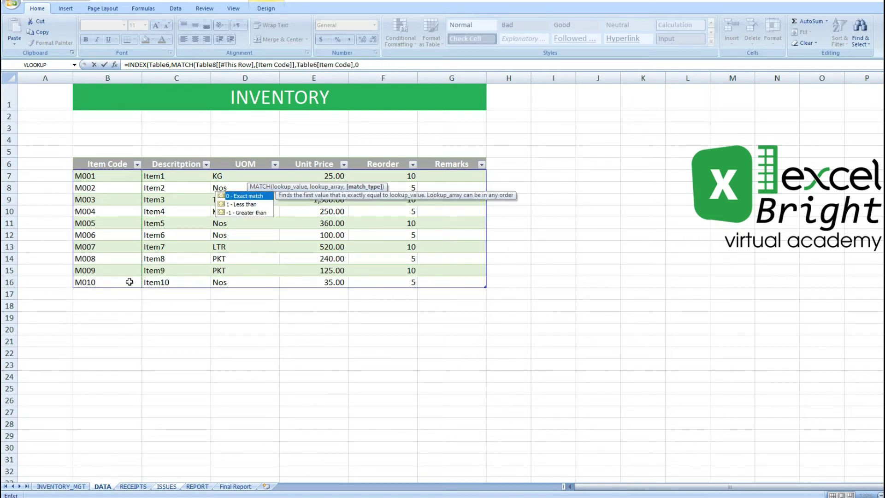
type("0)")
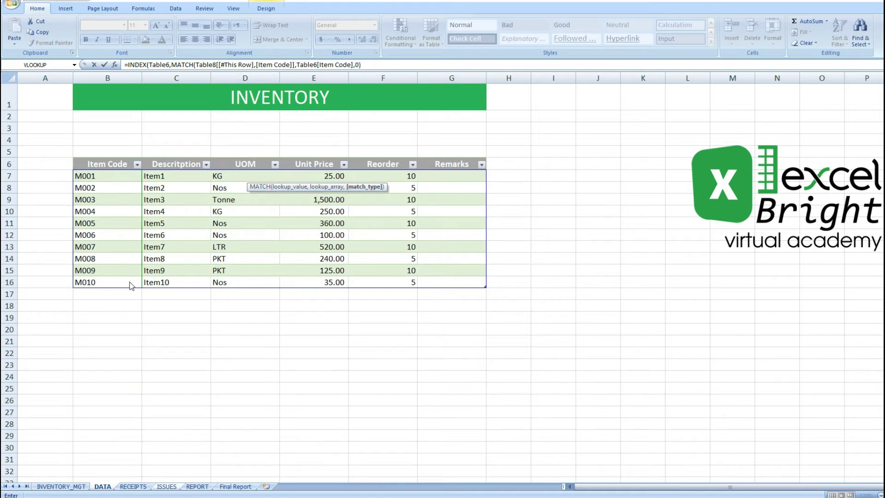
type(",")
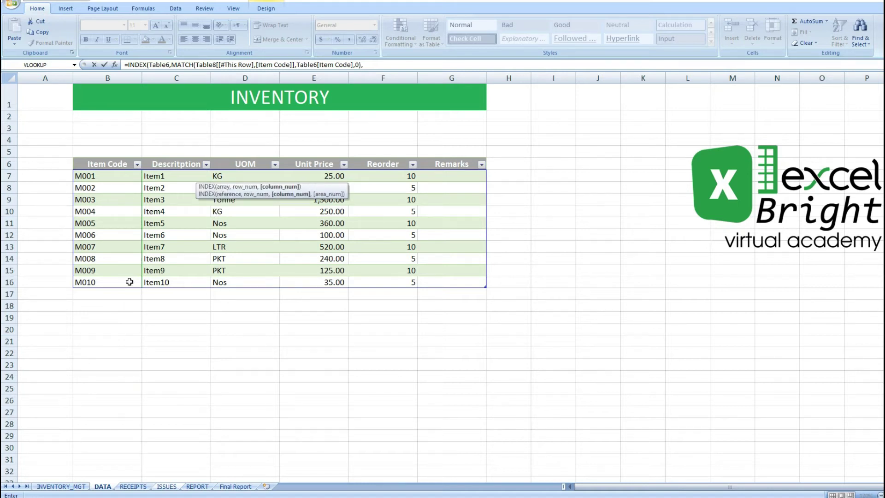
type("mat")
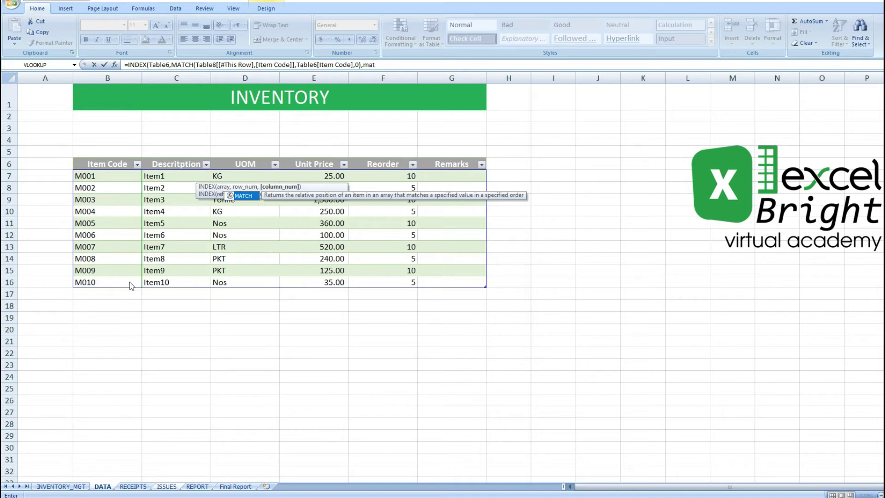
key("Tab")
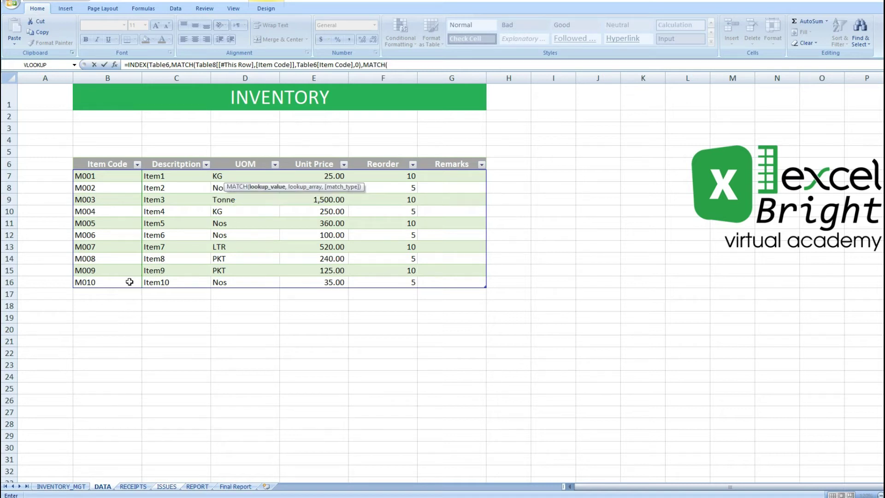
- Complete the second MATCH with the D6 Description header against Table6 headers, exact match, filling Item1–Item10
left_click(171, 487)
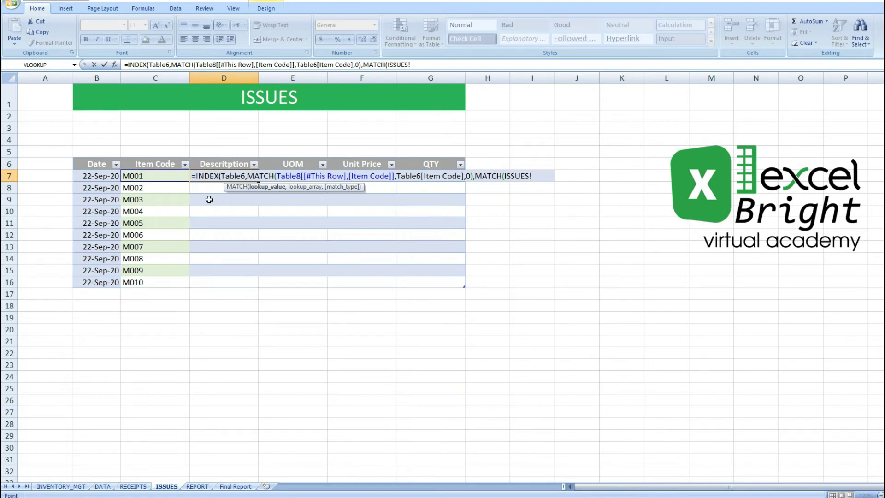
left_click(213, 163)
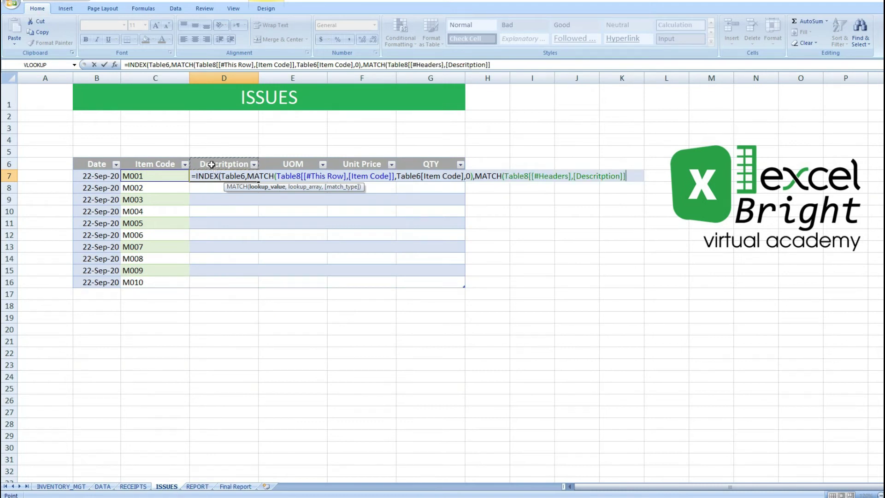
type(",")
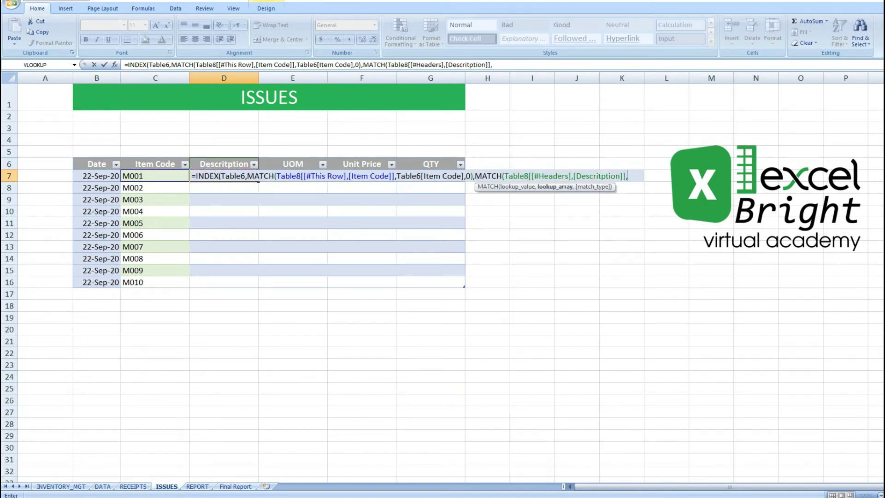
left_click(110, 487)
left_click_drag(107, 167, 439, 163)
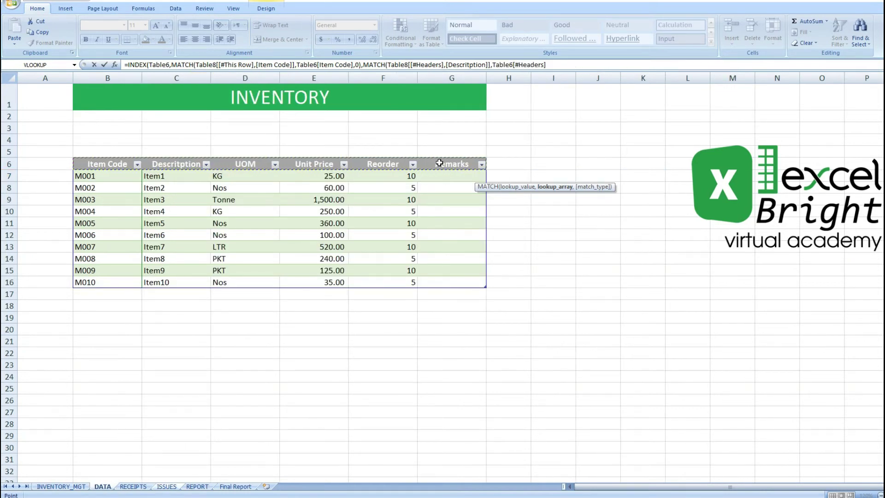
type(",")
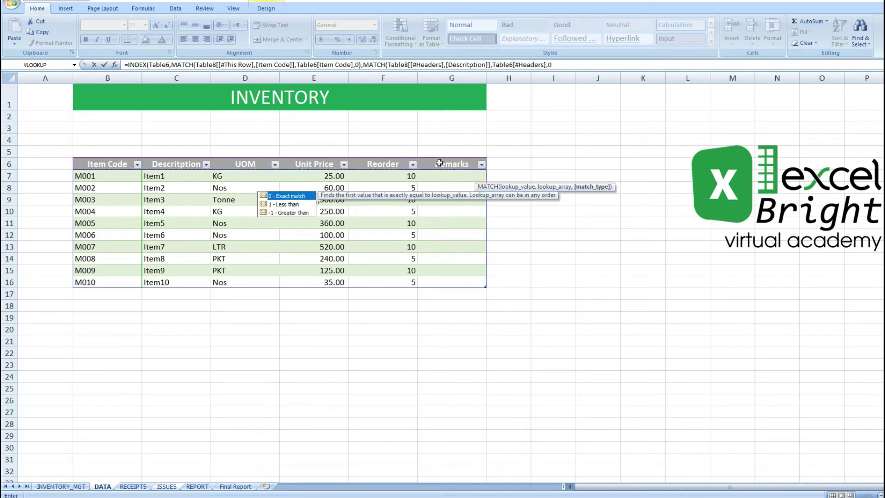
type("0))")
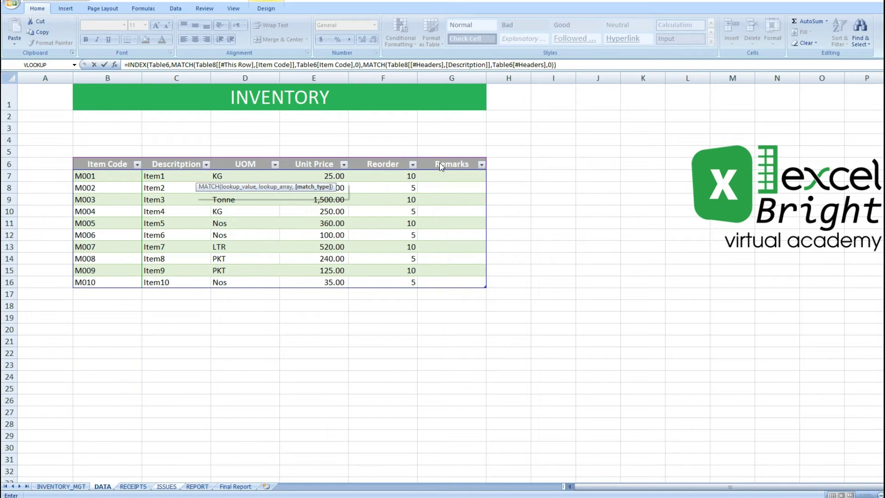
key("Return")
key("Down")
key("Down")
key("Down")
key("Down")
key("Down")
key("Down")
key("Down")
key("Down")
key("Up")
key("Up")
key("Up")
key("Up")
key("Up")
key("Up")
key("Up")
key("Up")
key("Up")
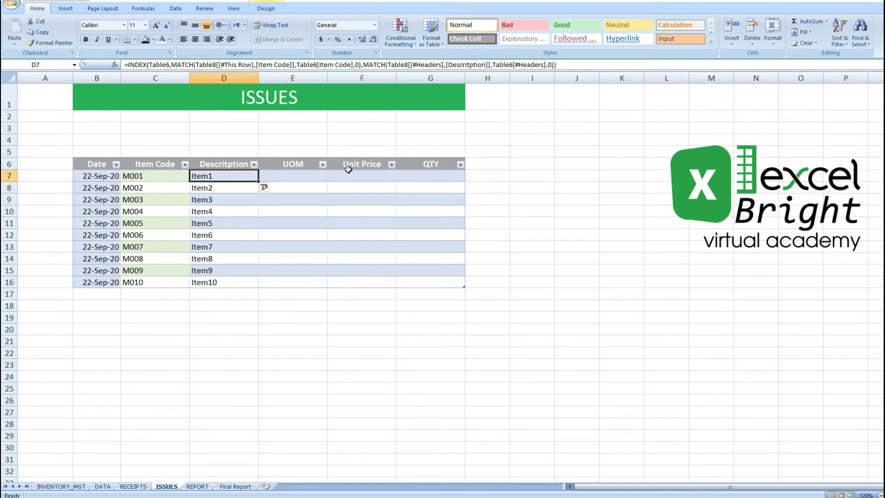
- Clear the last two item codes, M009 and M010, from C15:C16
left_click_drag(138, 272, 145, 280)
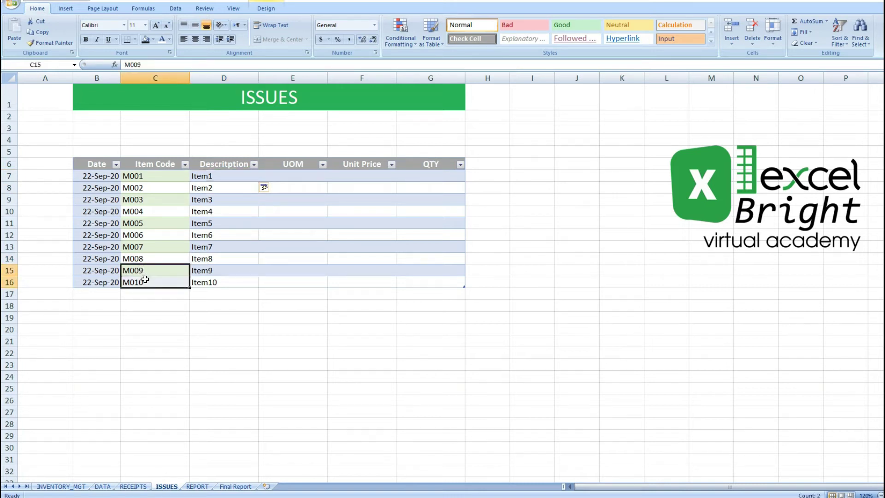
key("Delete")
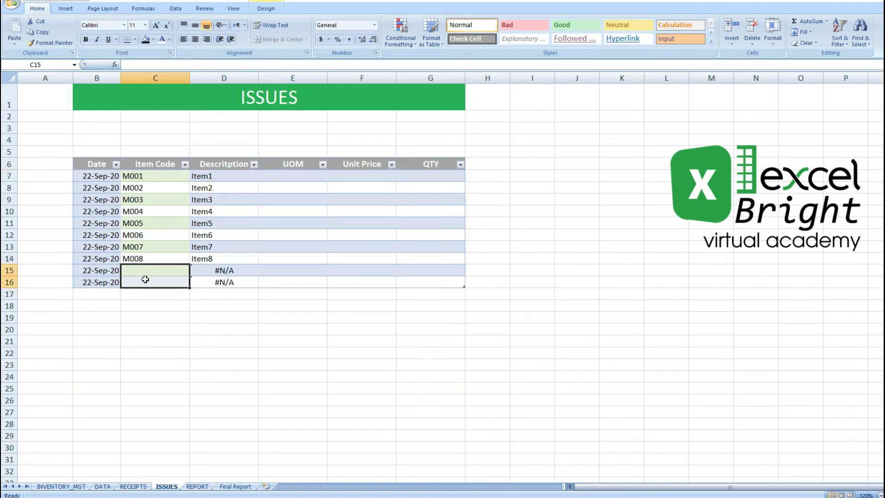
key("Up")
key("Right")
key("Up")
key("Up")
key("Up")
key("Up")
key("Up")
key("Up")
key("Up")
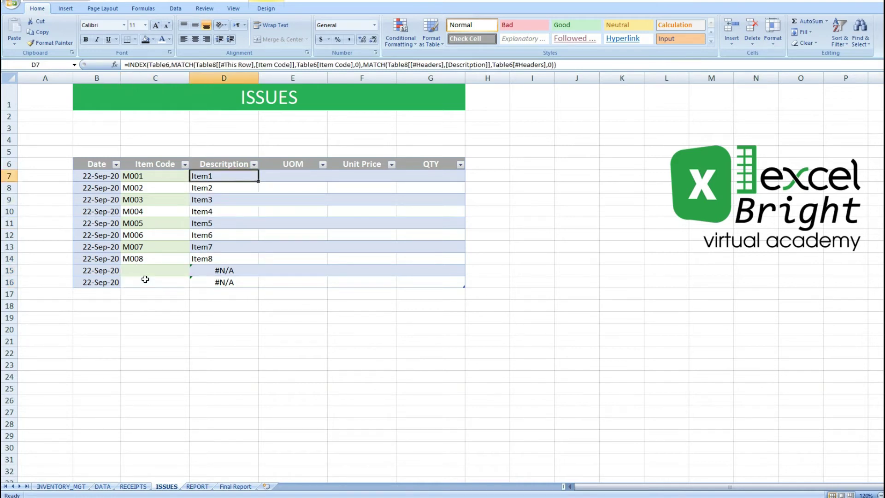
- Wrap D7's Description lookup in IFERROR(...,"") so rows without codes show blank
left_click(152, 65)
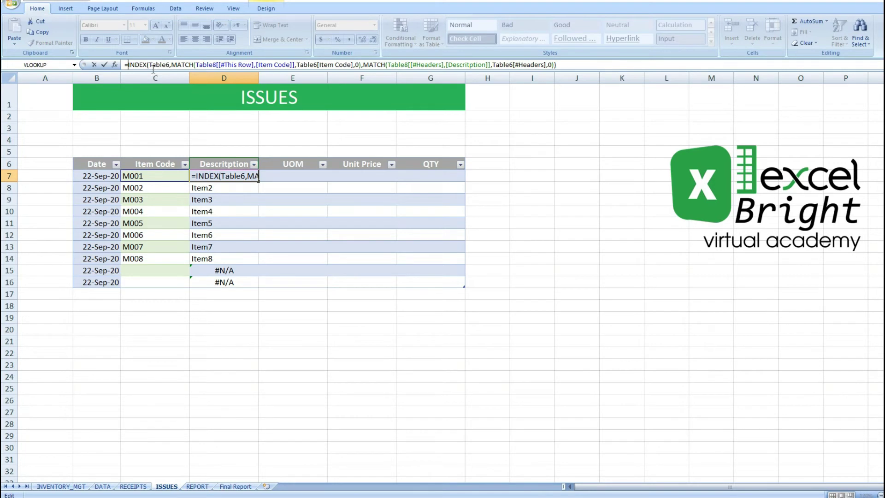
type("IFERROR(")
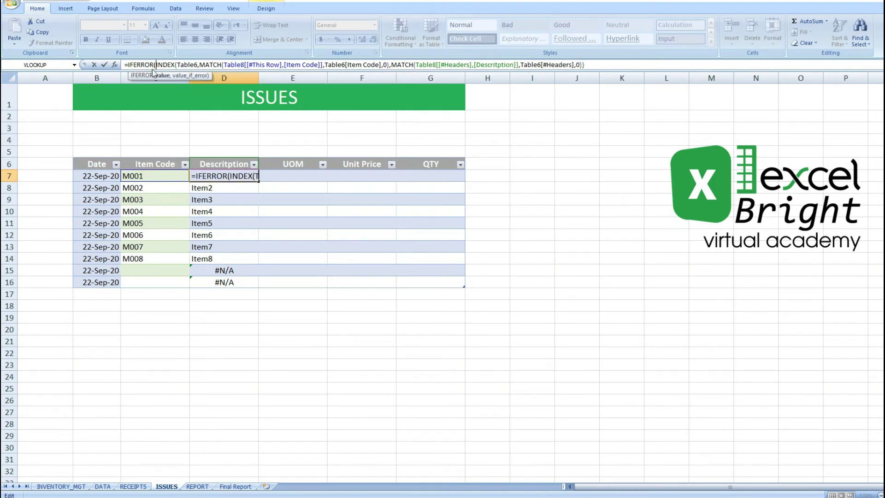
key("End")
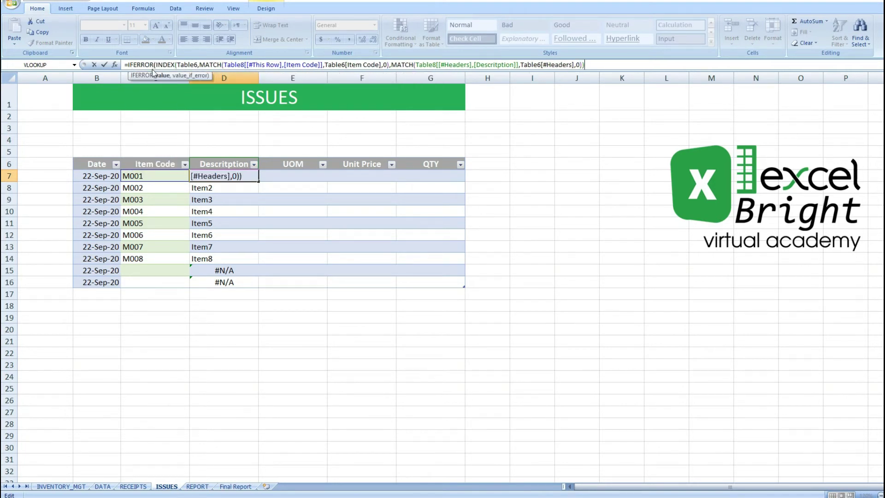
type(",\"\")")
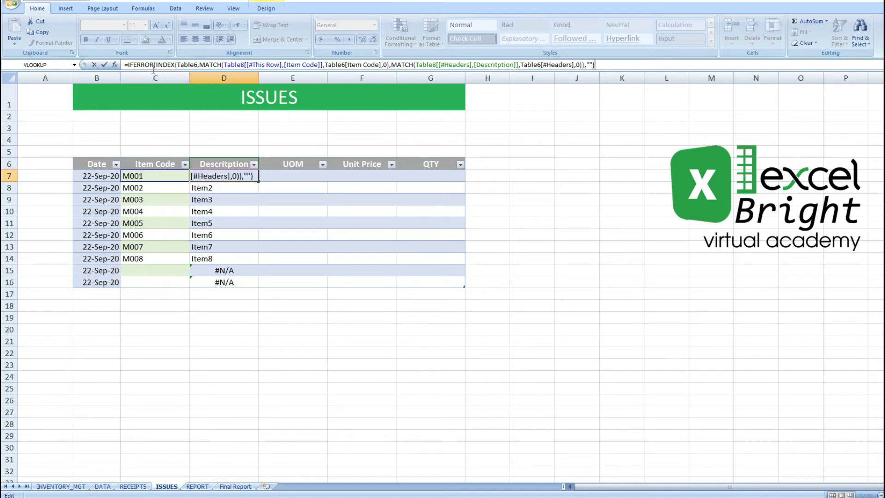
key("Return")
key("Down")
key("Down")
key("Down")
key("Down")
key("Down")
key("Down")
key("Down")
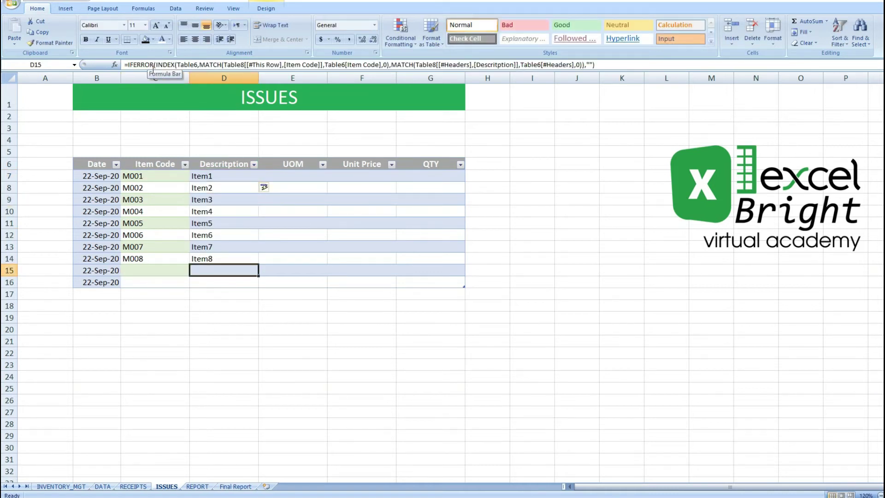
key("Left")
key("Left")
- Replace the leftover dates by filling 22-Sep-20 from B14 down to B16
key("shift+Down")
key("Delete")
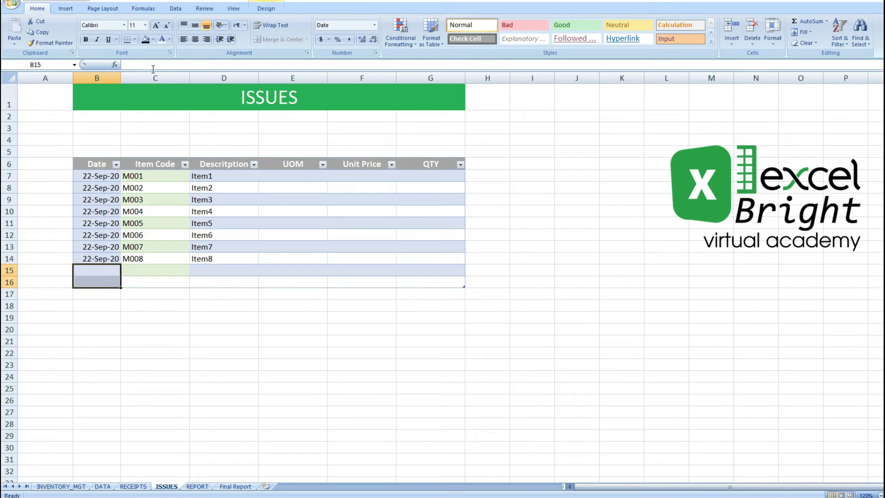
key("Up")
key("shift+Down")
key("shift+Down")
key("ctrl+d")
- Fill item code M008 from C14 down into rows 15 and 16
key("Right")
key("Right")
key("Up")
key("Up")
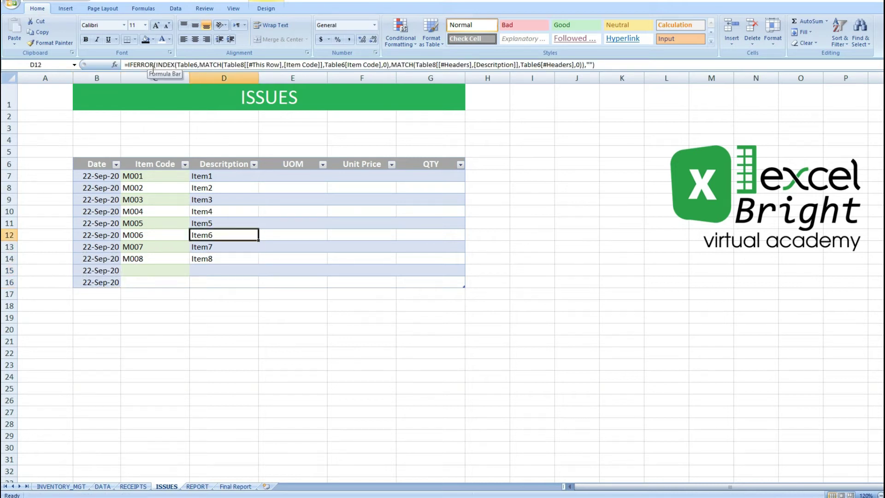
key("Up")
key("Up")
key("Up")
key("Up")
key("Down")
key("Down")
key("Left")
key("Down")
key("Down")
key("Down")
key("Down")
key("shift+Down")
key("shift+Down")
key("ctrl+d")
- Copy D7's lookup into E7 and point its header argument at UOM, showing KG, Nos, Tonne
key("Up")
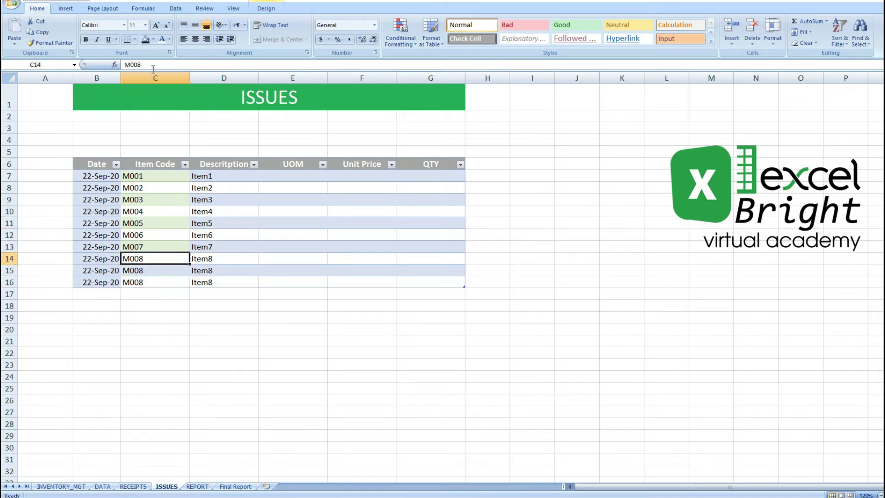
key("ctrl+Up")
key("Right")
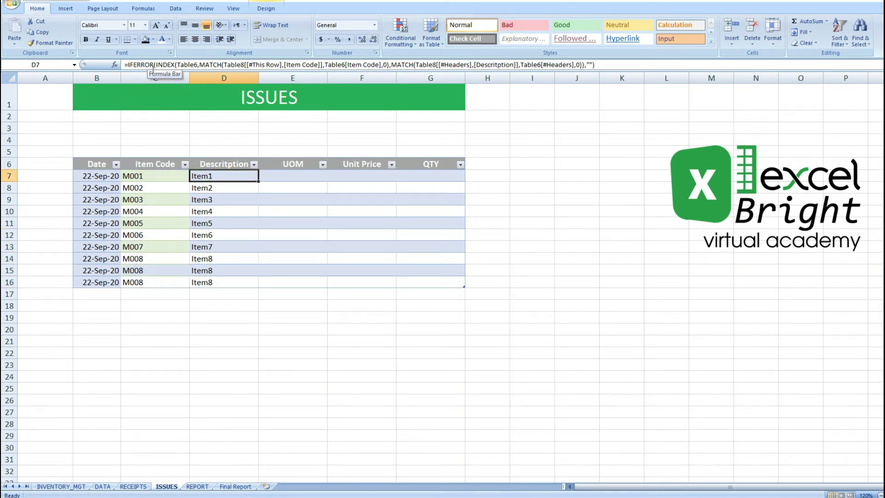
key("ctrl+c")
key("Right")
key("Return")
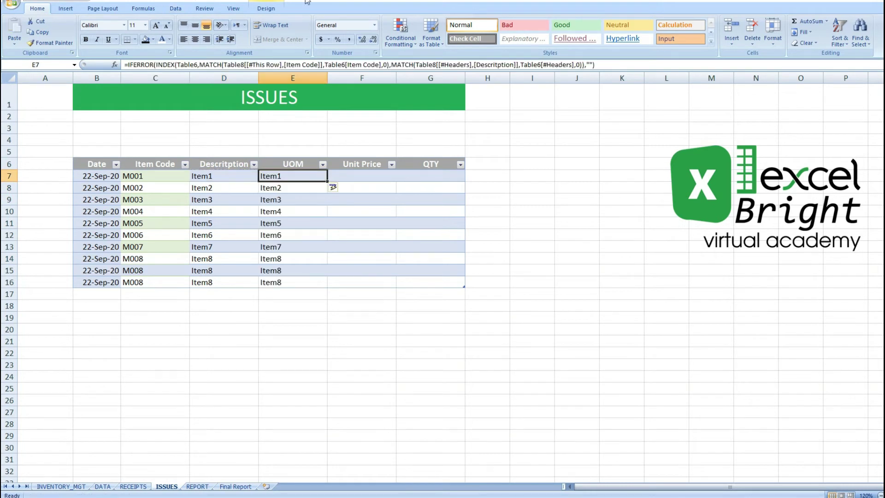
left_click_drag(417, 64, 517, 64)
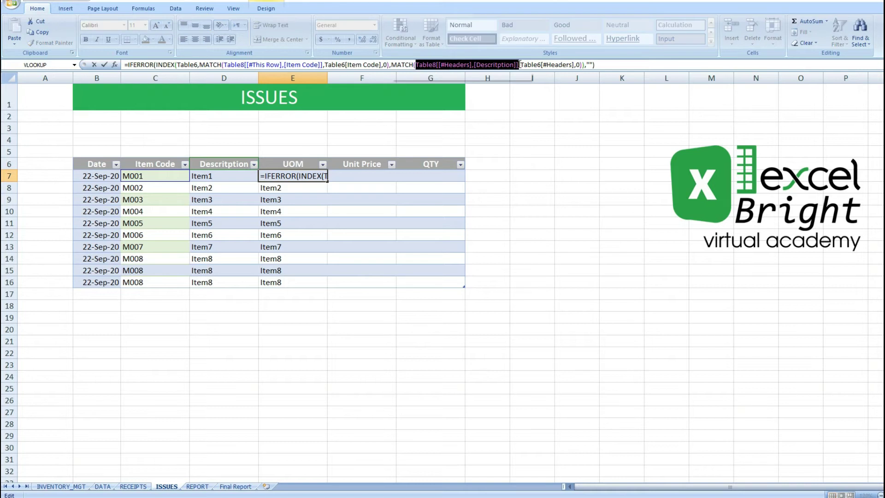
key("BackSpace")
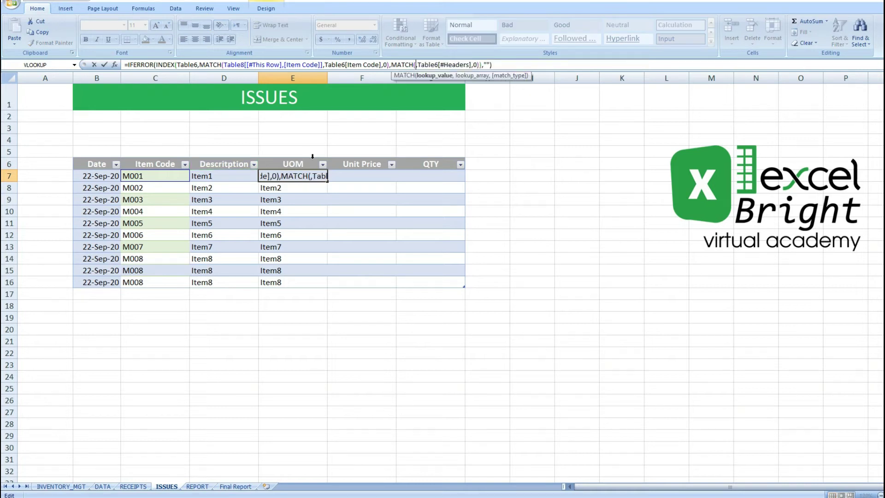
left_click(299, 163)
key("Return")
- Copy the UOM lookup formula into the first Unit Price cell, F7
key("Up")
key("ctrl+c")
key("Right")
key("ctrl+v")
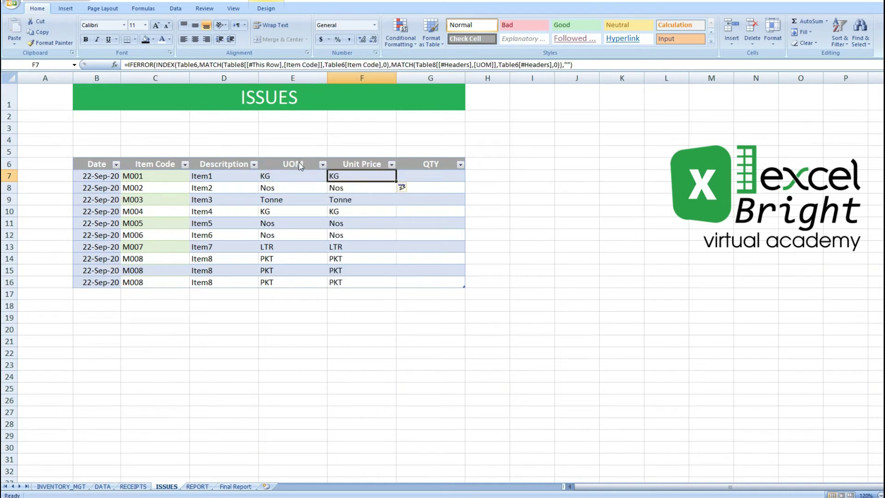
left_click(416, 64)
- Swap F7's header reference from UOM to Unit Price so prices 25, 60, 1500 appear
left_click_drag(416, 64, 495, 65)
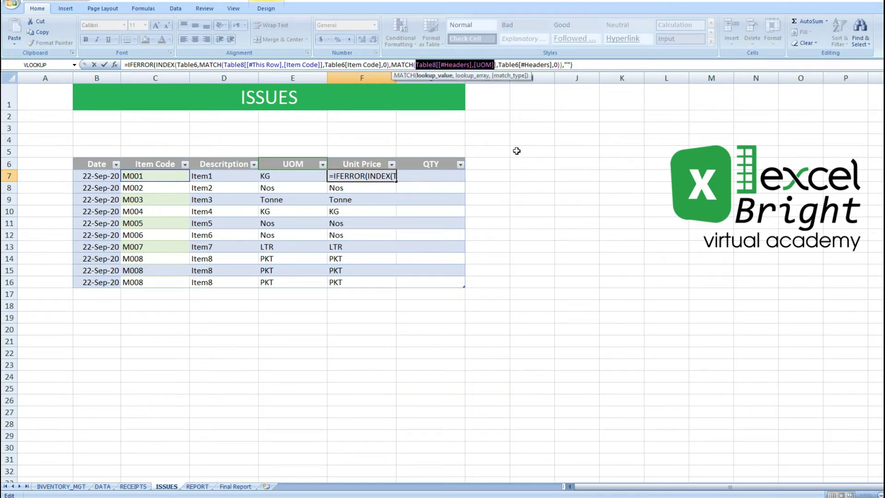
key("Delete")
key("Delete")
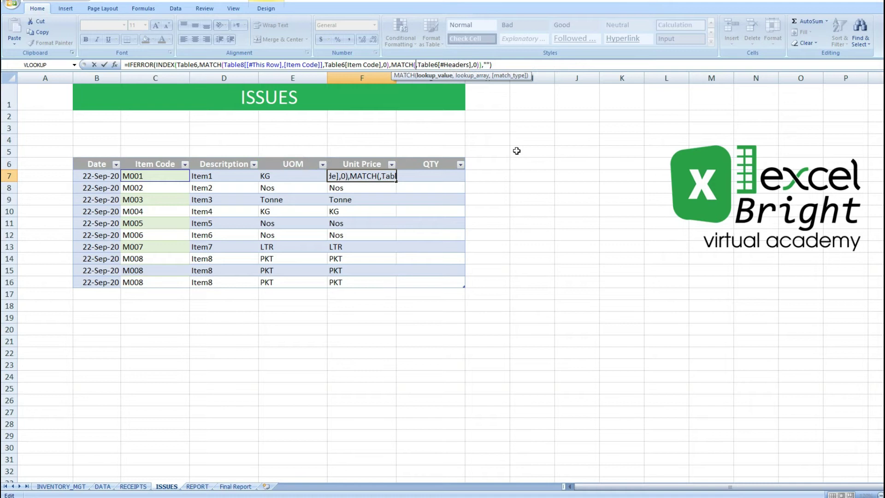
left_click(369, 163)
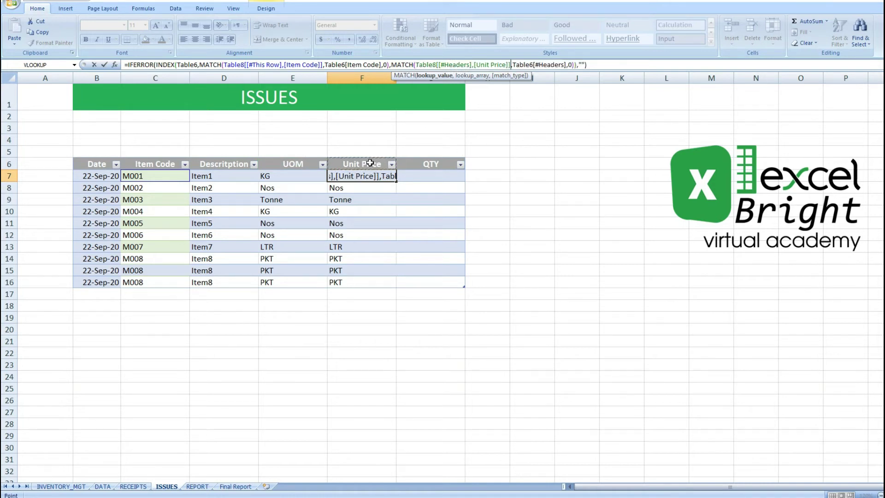
key("Return")
key("Down")
key("Down")
key("Down")
key("Down")
key("Down")
key("Down")
key("Down")
key("Down")
key("Up")
key("Up")
key("Up")
key("Up")
key("Up")
key("Up")
key("Up")
key("Up")
key("Up")
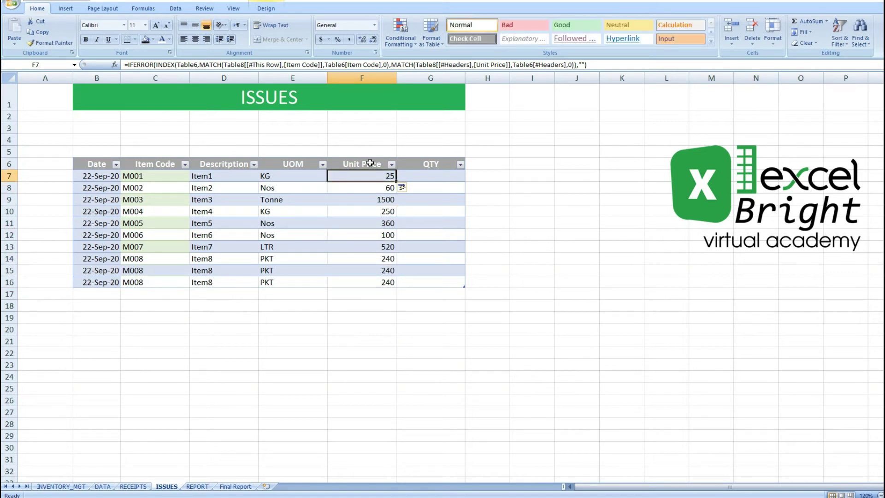
key("Left")
key("Left")
key("Right")
key("Right")
key("Right")
- Enter quantities 5, 6, 10 and 8 into G7:G10
type("5")
key("Return")
type("56")
key("BackSpace")
key("BackSpace")
type("6")
key("Return")
type("10")
key("Return")
type("8")
key("Return")
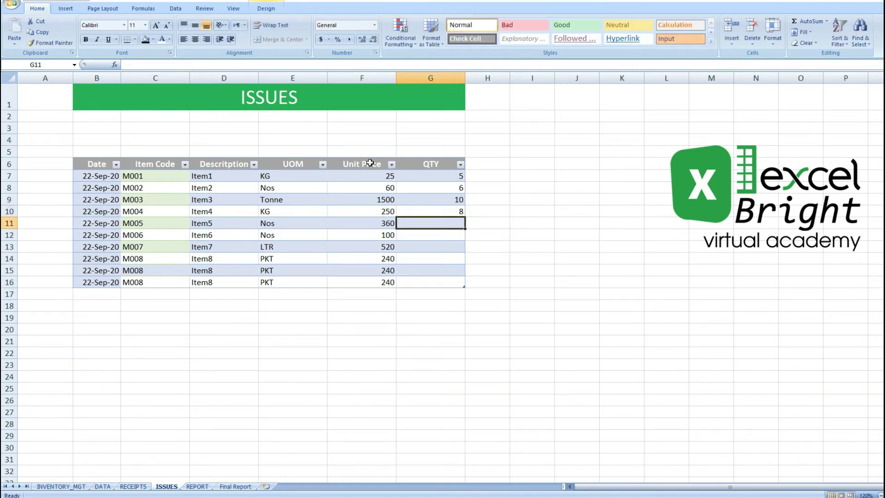
- Copy the quantity 8 from G10 into the remaining QTY cells G11:G16
key("Up")
key("ctrl+c")
key("Down")
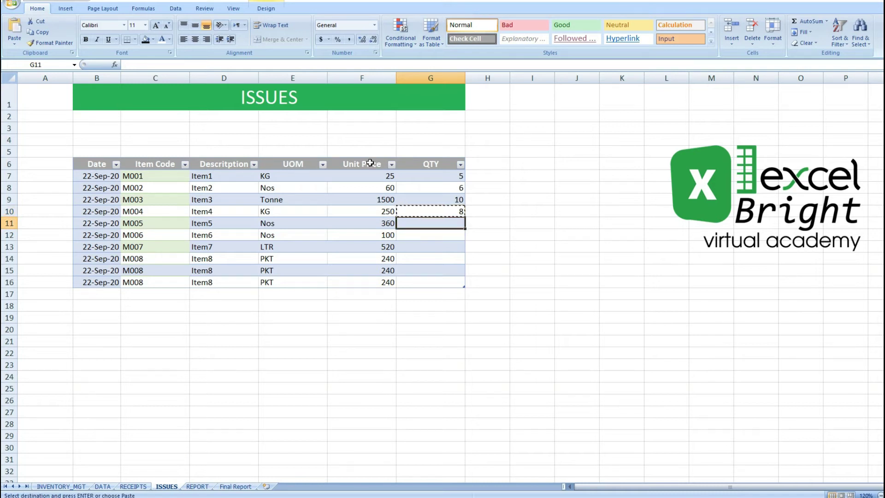
key("shift+Down")
key("shift+Down")
key("shift+Down")
key("shift+Down")
key("shift+Down")
key("Return")
key("Up")
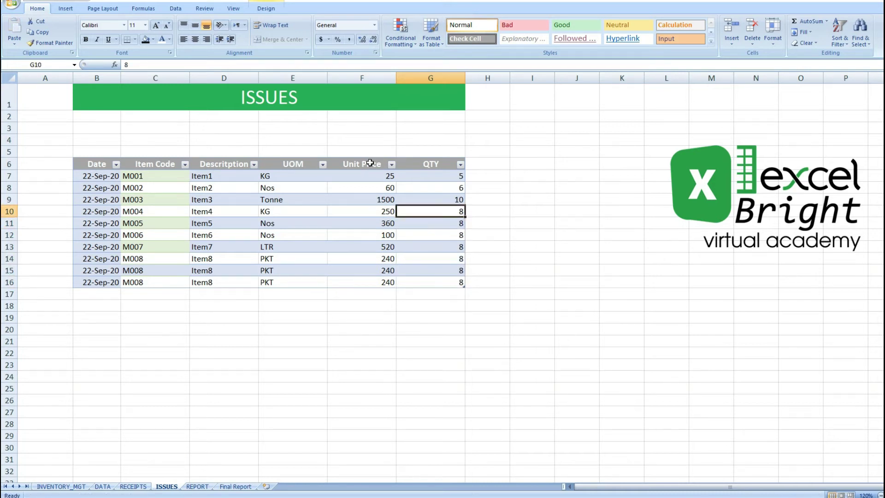
key("Down")
key("Down")
key("Down")
key("Down")
key("Down")
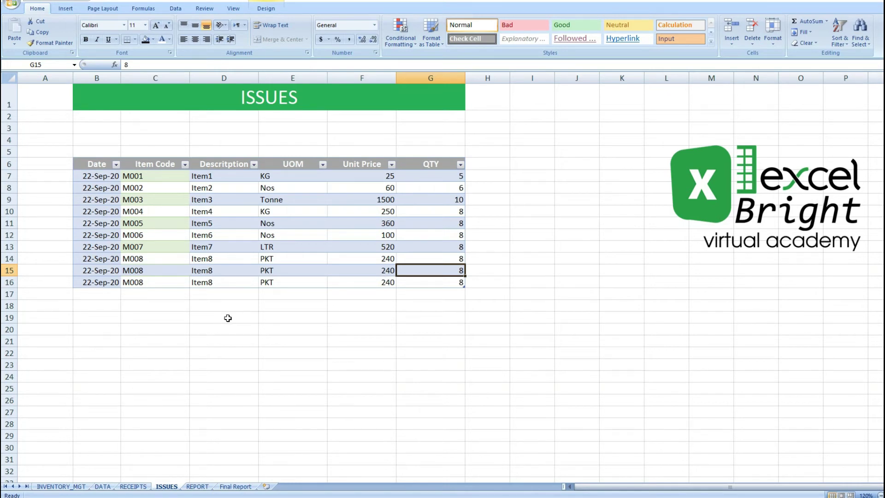
- Compare the RECEIPTS and ISSUES sheets, then open the REPORT sheet at Item Code cell B7
left_click(139, 487)
left_click(167, 487)
left_click(140, 488)
left_click(166, 487)
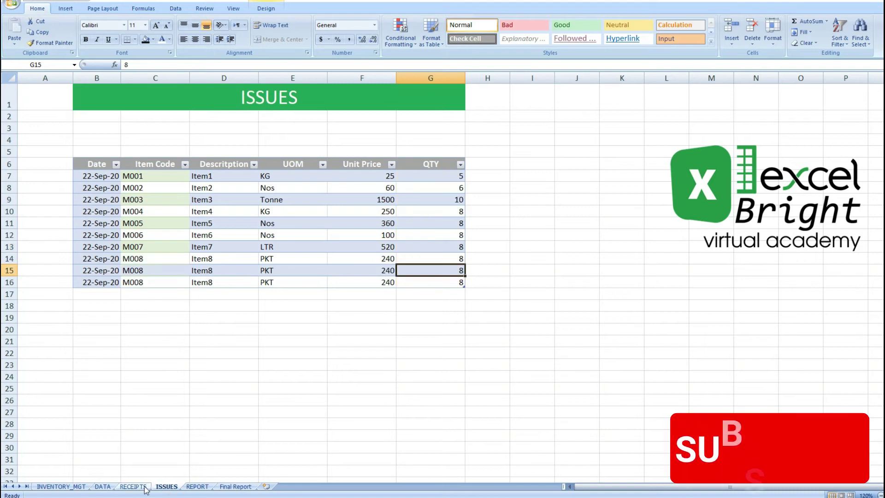
left_click(145, 488)
left_click(166, 487)
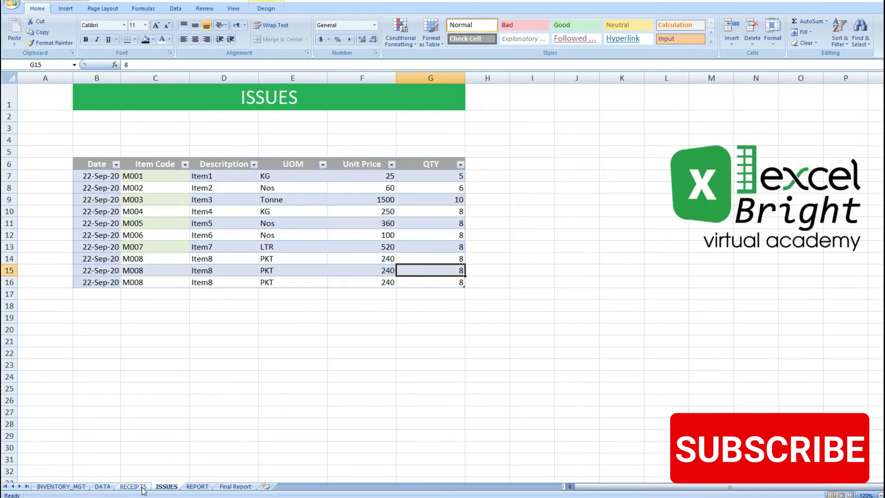
left_click(140, 487)
left_click(165, 487)
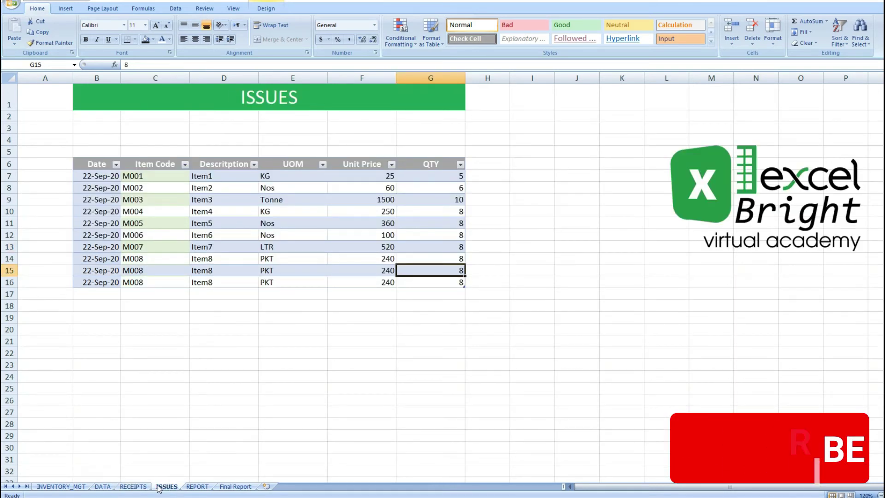
left_click(144, 488)
left_click(166, 487)
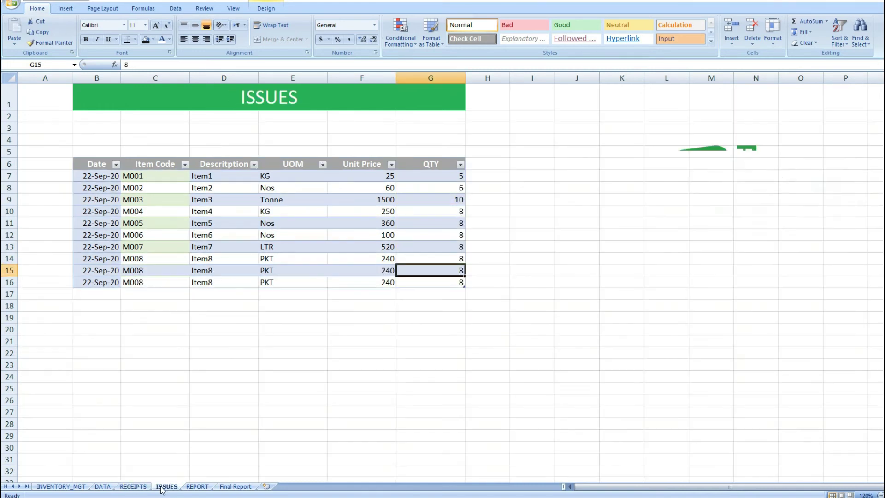
left_click(198, 487)
left_click(104, 178)
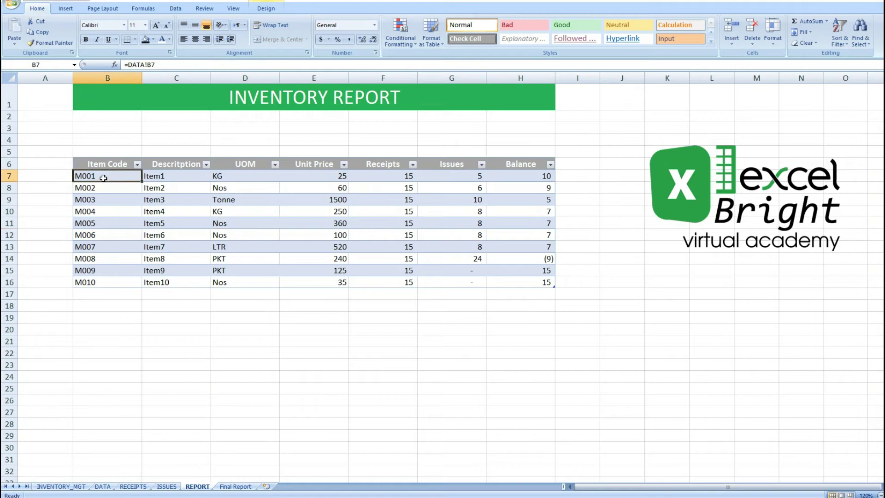
- Clear all existing values from the INVENTORY REPORT table
key("shift+Down")
key("shift+Down")
key("shift+Down")
key("shift+Down")
key("shift+Down")
key("shift+Down")
key("shift+Down")
key("shift+Down")
key("shift+Down")
key("shift+Right")
key("shift+Right")
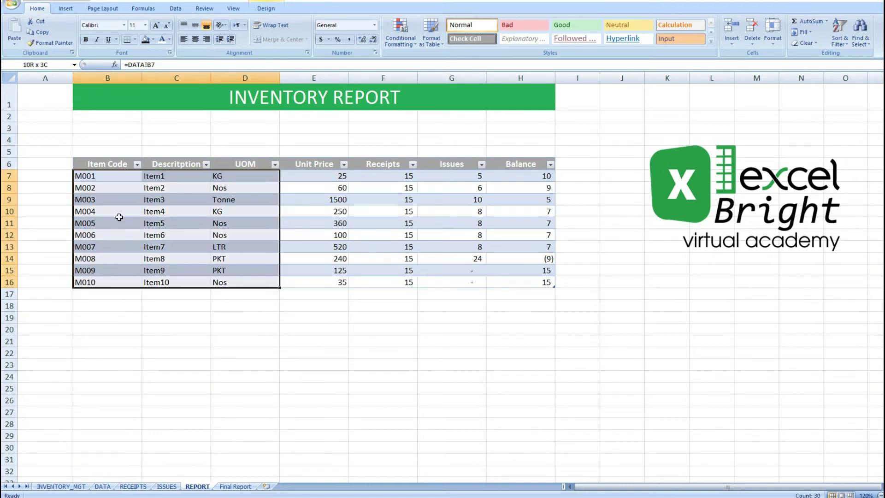
key("shift+Right")
key("shift+Right")
key("shift+Right")
key("shift+Right")
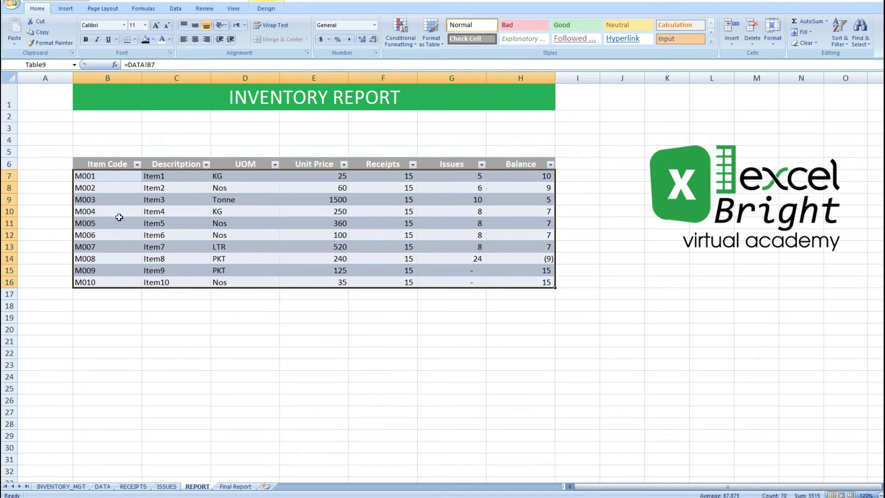
key("Delete")
key("shift+BackSpace")
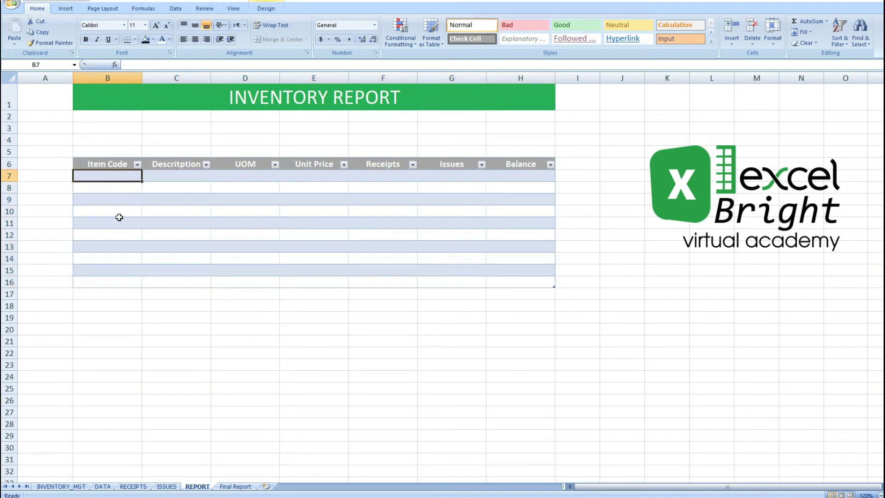
- Link B7 to the DATA sheet's Item Code so the column fills M001–M010
type("=")
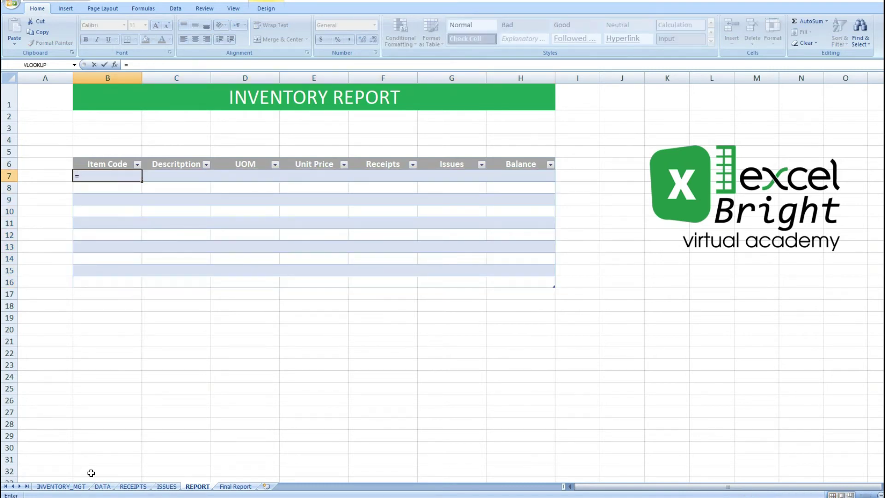
left_click(102, 487)
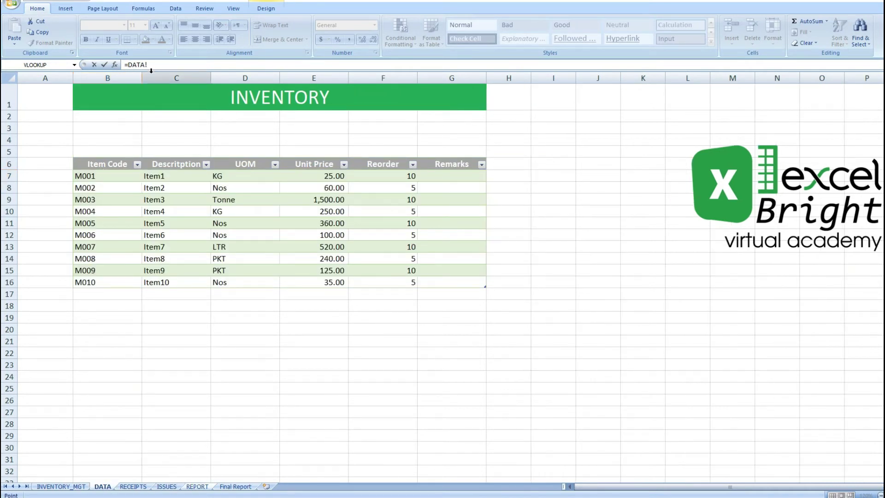
left_click(108, 171)
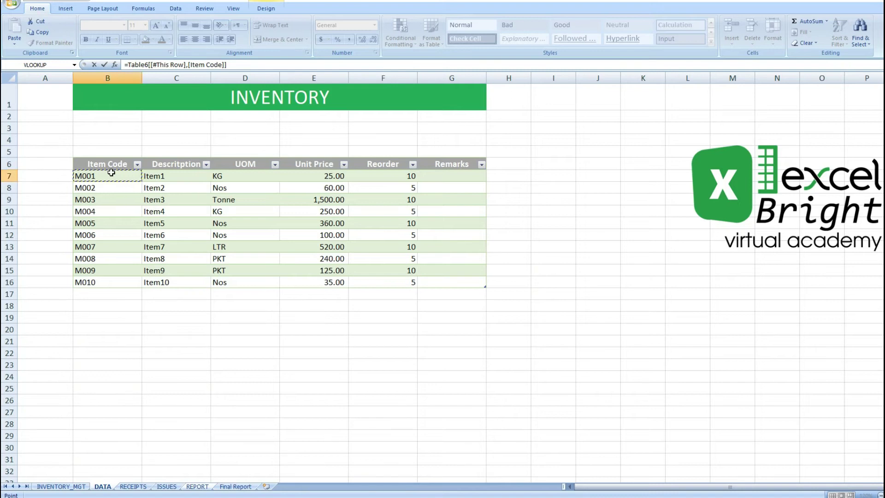
key("Return")
left_click(111, 172)
key("Down")
key("Down")
key("Down")
key("Down")
key("Down")
key("Down")
key("Down")
key("Down")
key("Down")
key("Down")
key("Up")
key("Up")
key("Up")
key("Up")
key("Up")
key("Up")
key("Up")
key("Up")
key("Up")
key("Up")
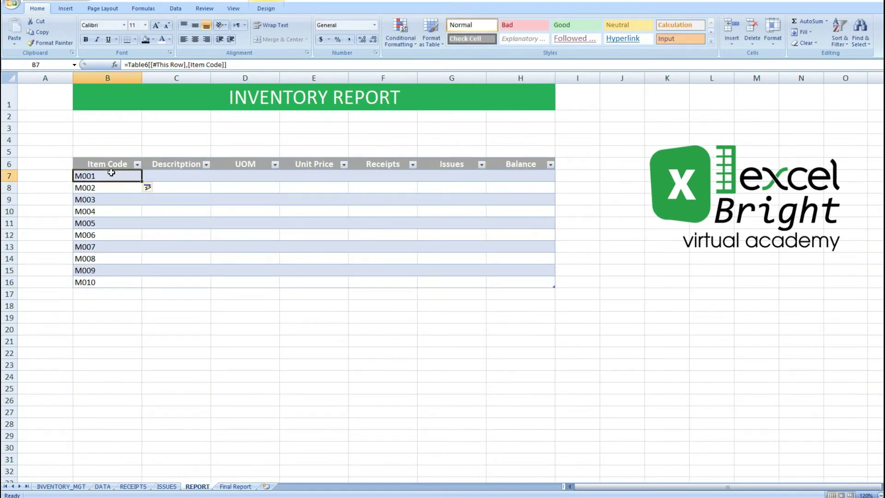
key("ctrl+shift+Down")
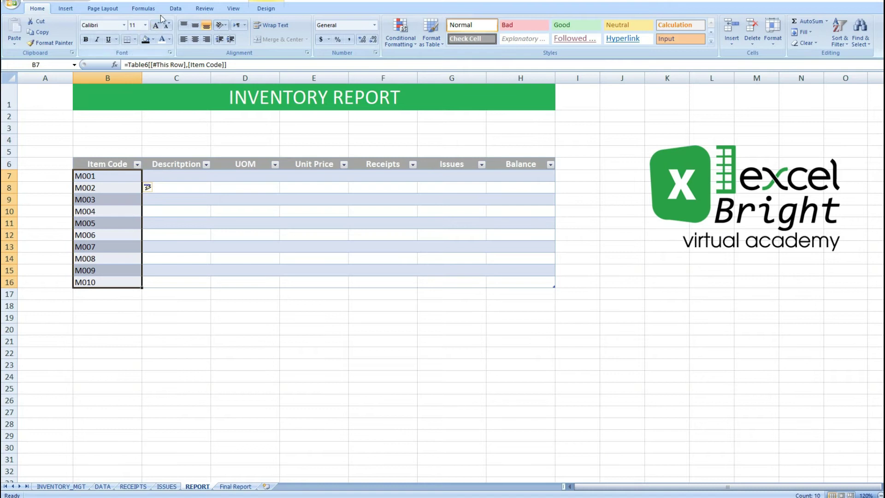
- Apply a Z to A sort on the Item Code column of the REPORT table
left_click(175, 8)
left_click(234, 28)
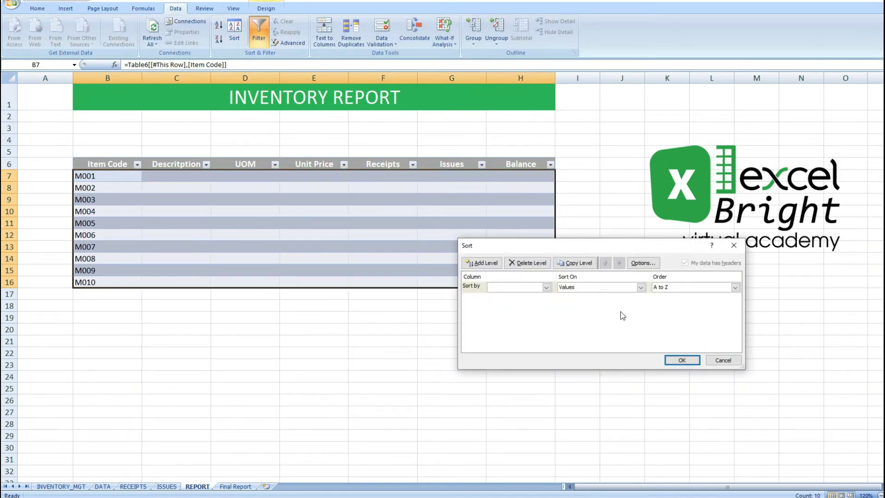
left_click(664, 287)
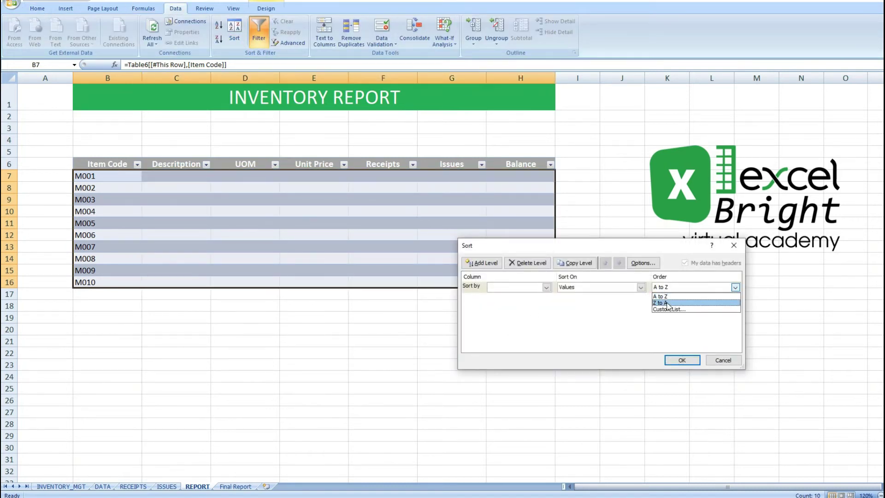
left_click(669, 303)
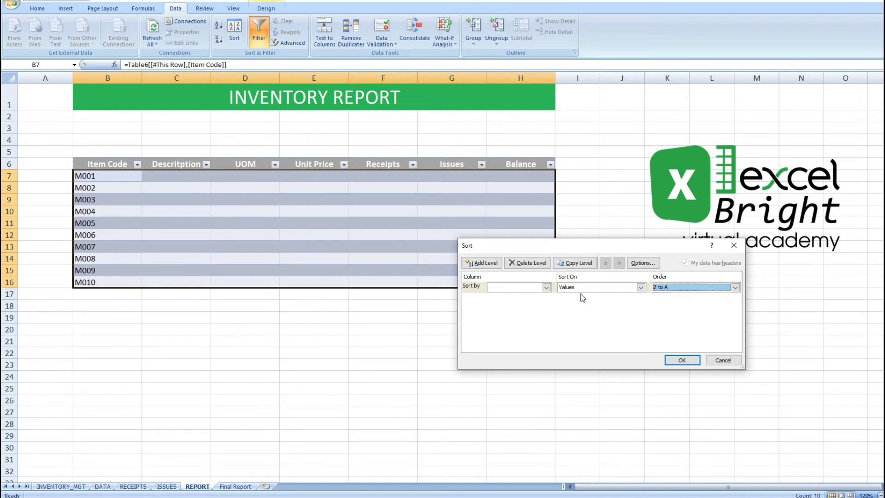
left_click(546, 287)
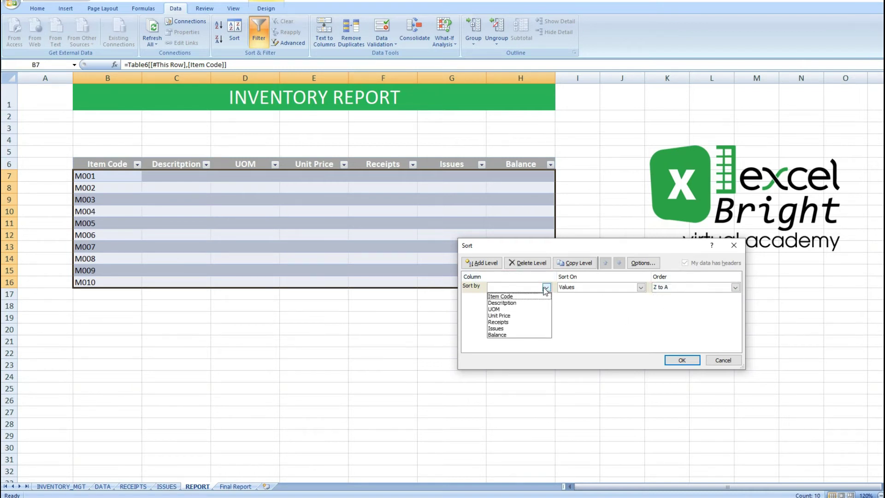
left_click(513, 296)
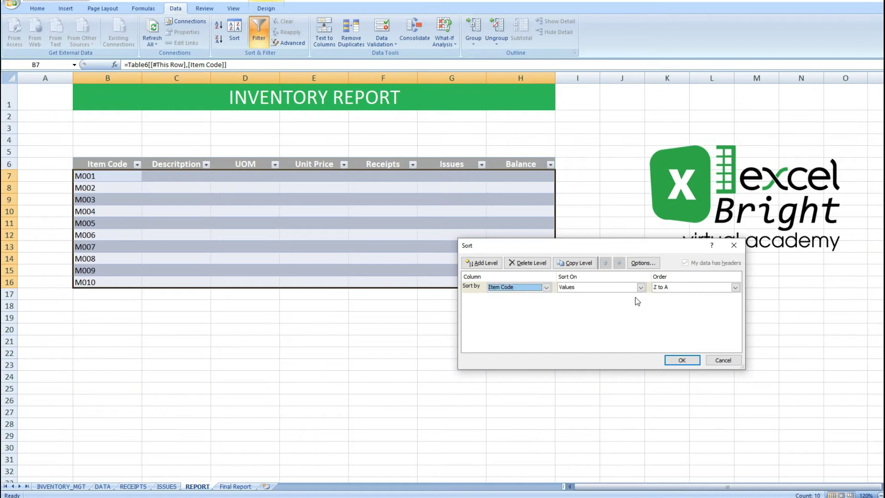
left_click(681, 360)
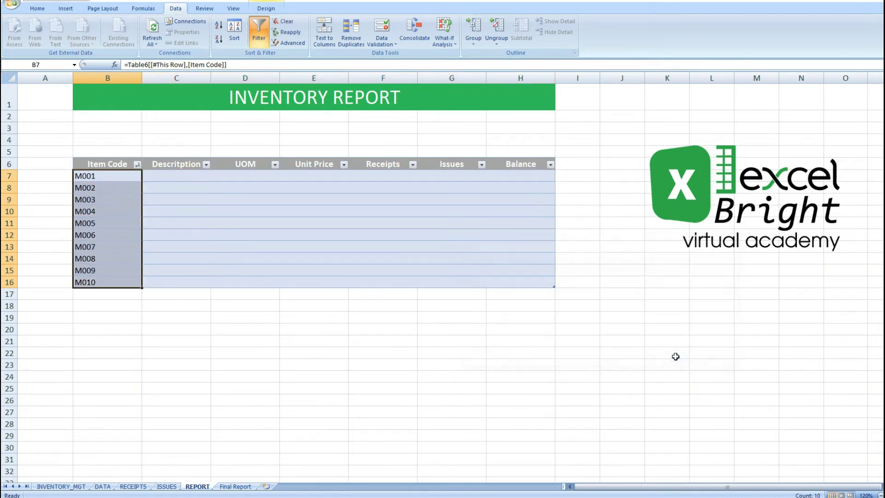
left_click_drag(106, 178, 113, 282)
left_click(96, 177)
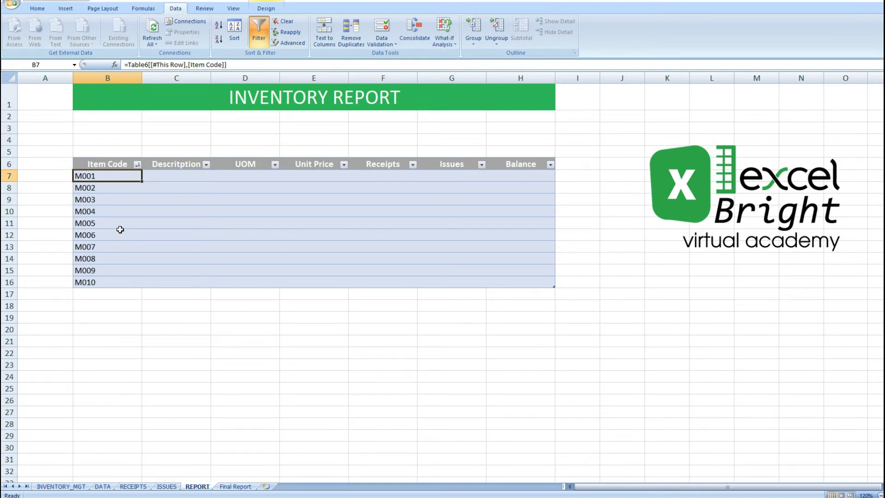
- Relink B7 as =DATA!B7 so Item Codes read M001–M010, then select B7:B16
type("=")
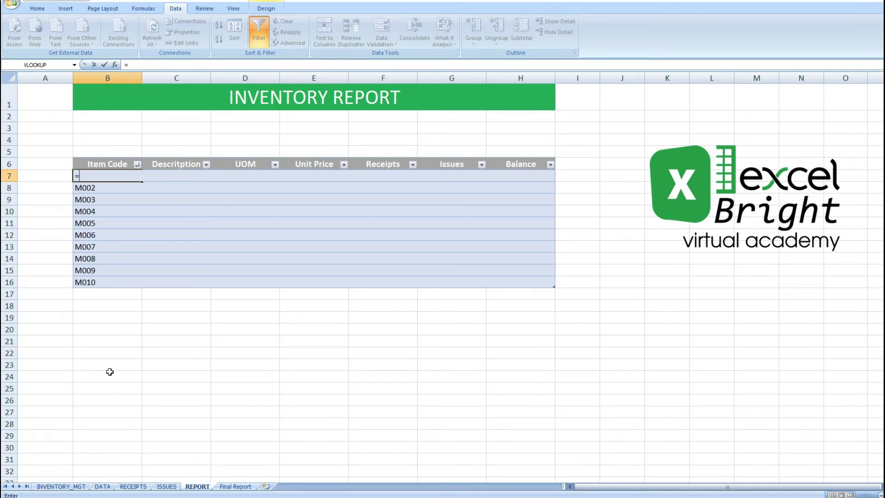
left_click(102, 486)
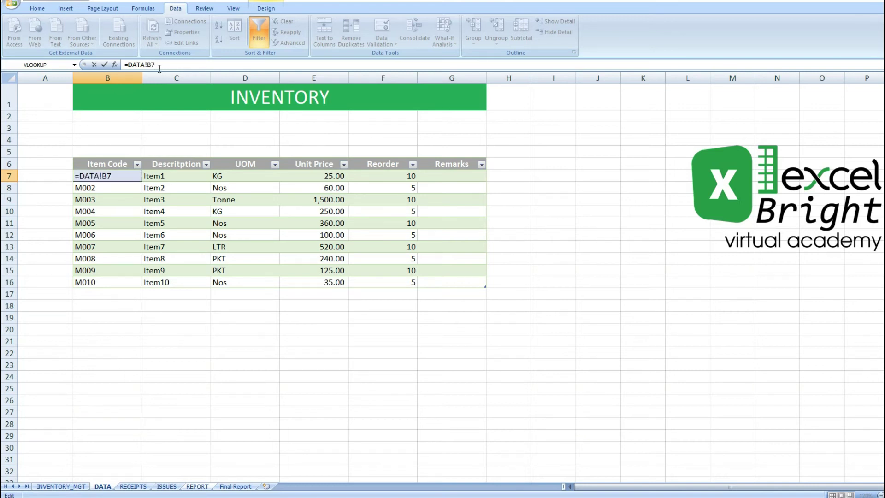
type("B7")
key("Return")
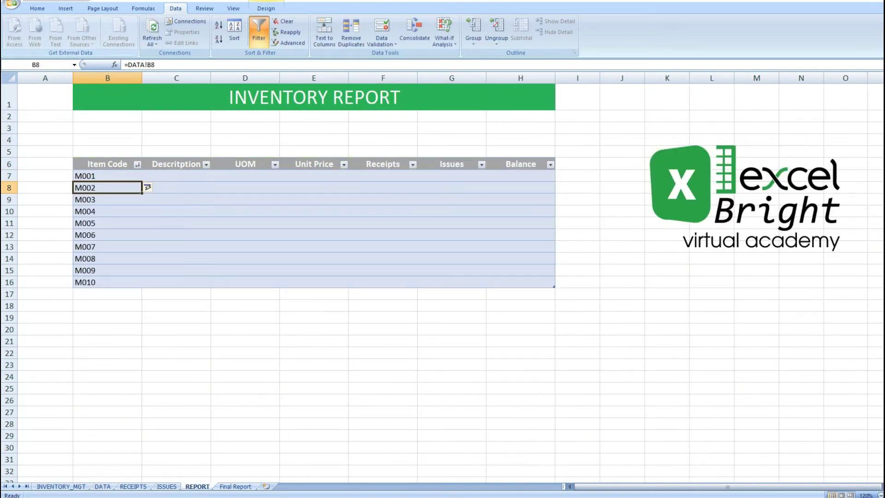
left_click(105, 177)
left_click_drag(104, 176, 112, 282)
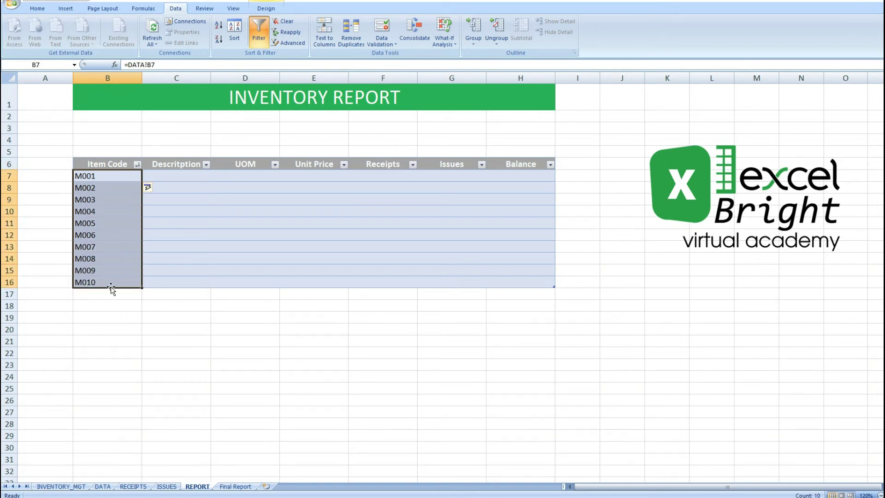
left_click_drag(422, 175, 458, 286)
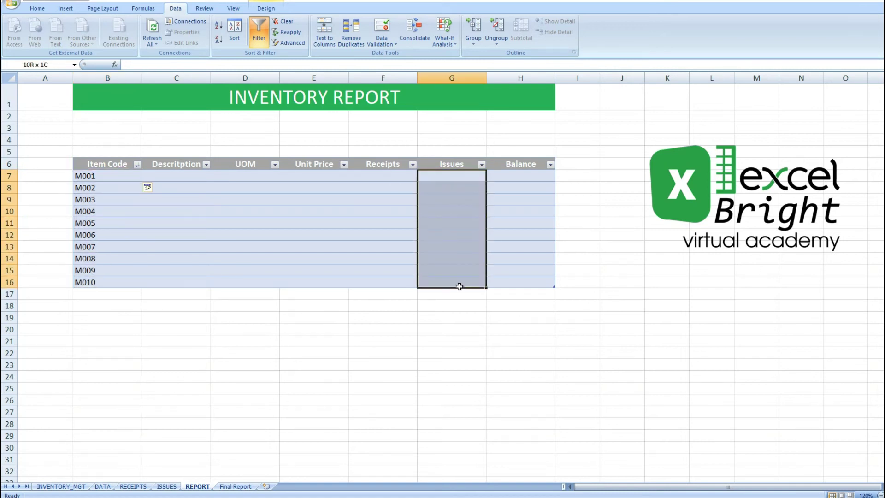
left_click(250, 231)
left_click_drag(99, 178, 119, 281)
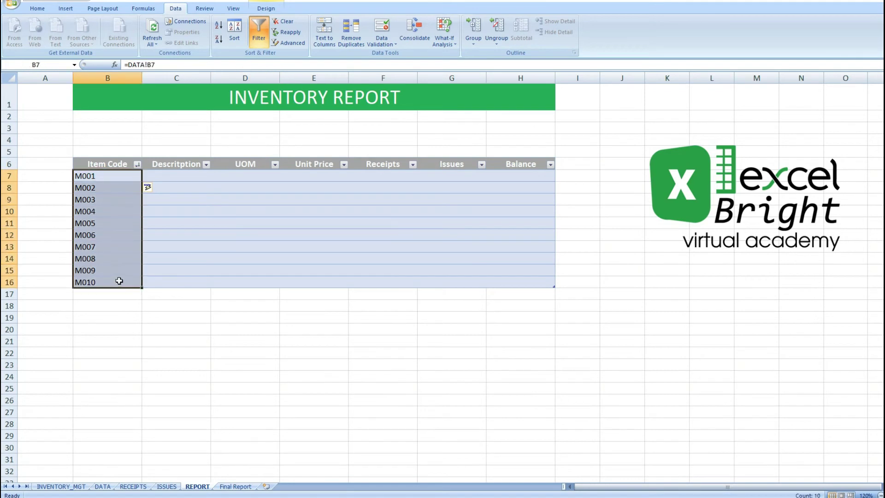
left_click(235, 29)
left_click(736, 287)
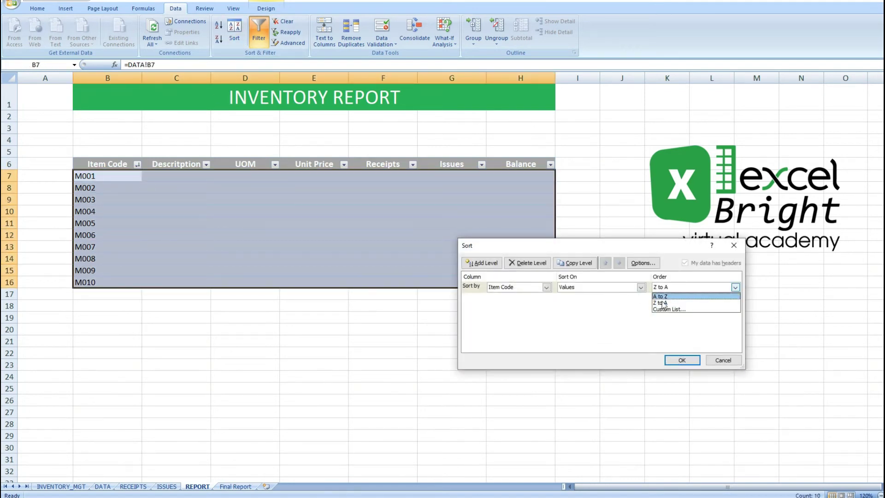
left_click(666, 305)
left_click(680, 360)
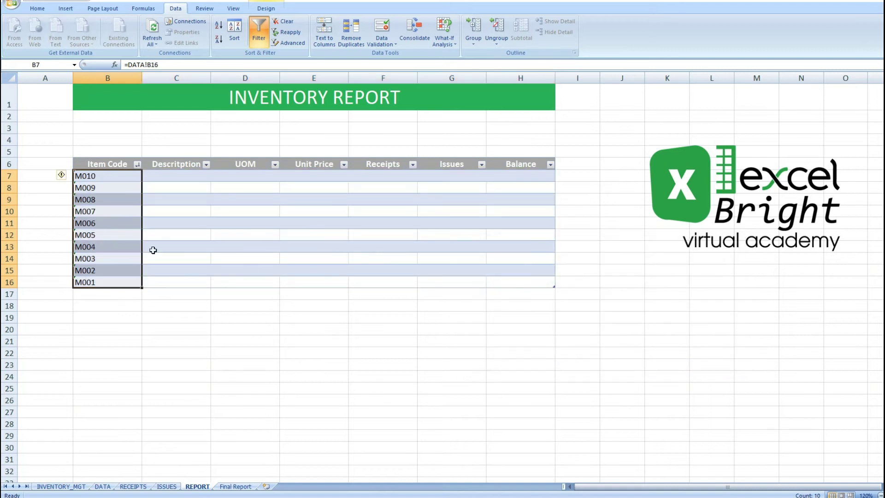
left_click(98, 179)
left_click_drag(99, 179, 104, 279)
key("ctrl+z")
left_click(156, 189)
left_click(168, 175)
left_click(172, 167)
left_click(174, 178)
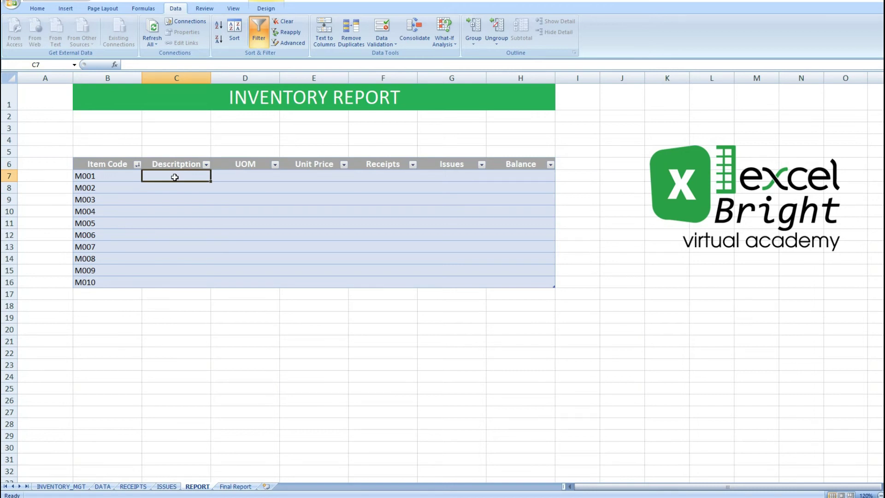
- Start an INDEX formula in C7 over DATA B7:F15, referencing Table9's current-row Item Code
type("=in")
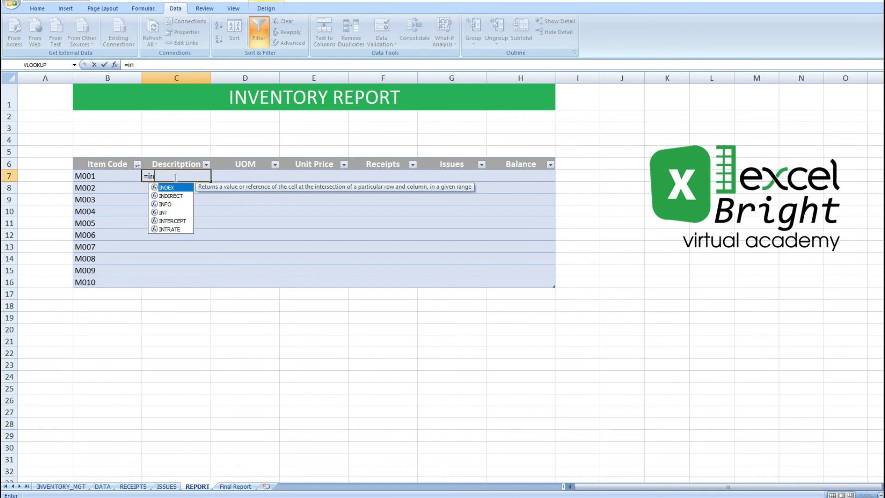
key("Tab")
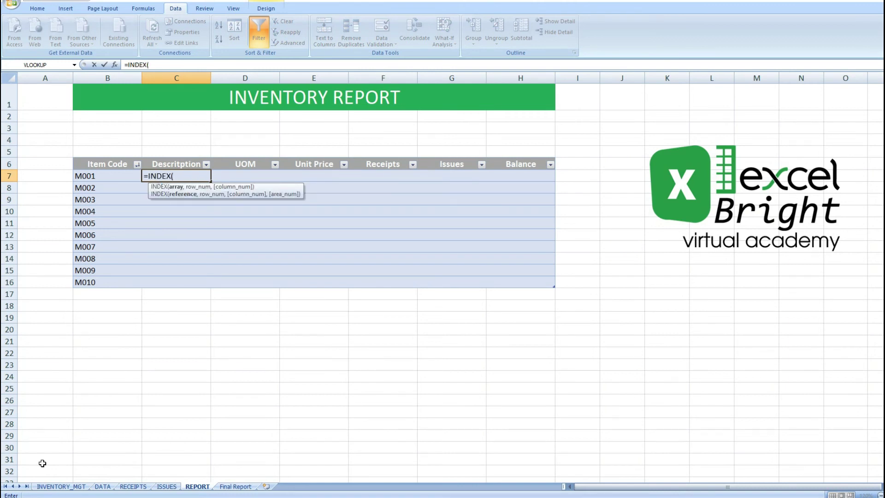
left_click(102, 486)
left_click_drag(107, 179, 440, 283)
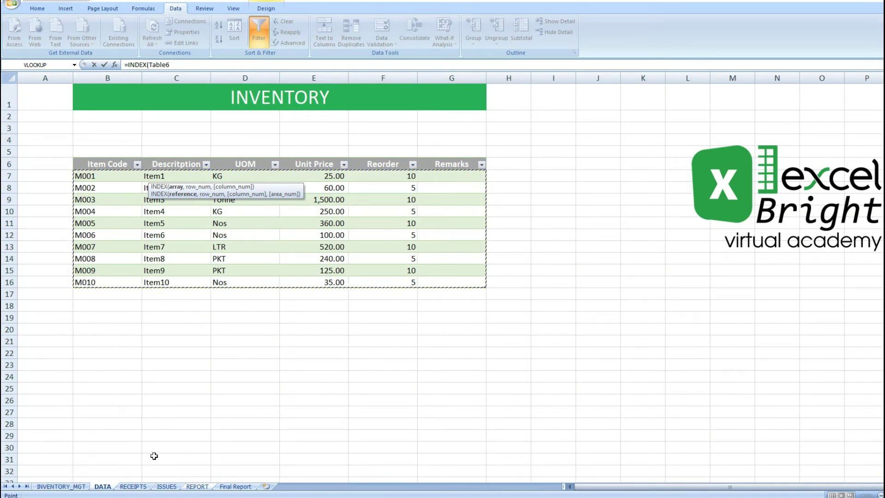
left_click(198, 487)
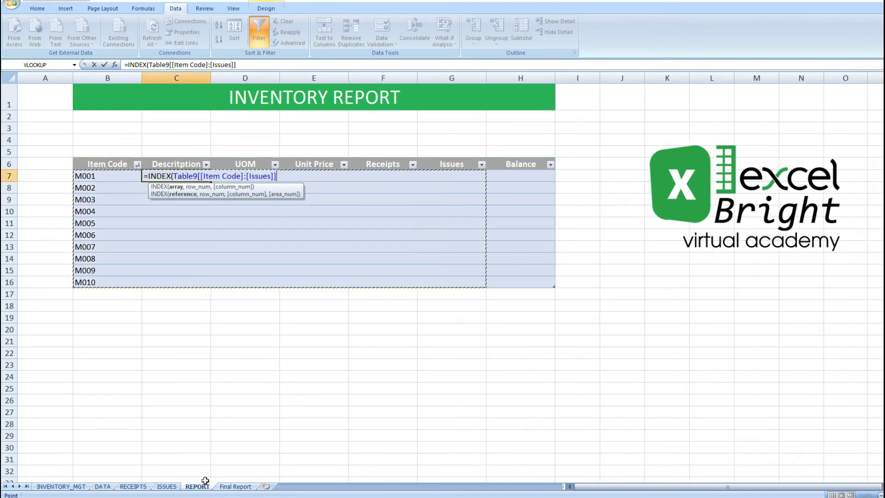
left_click(97, 175)
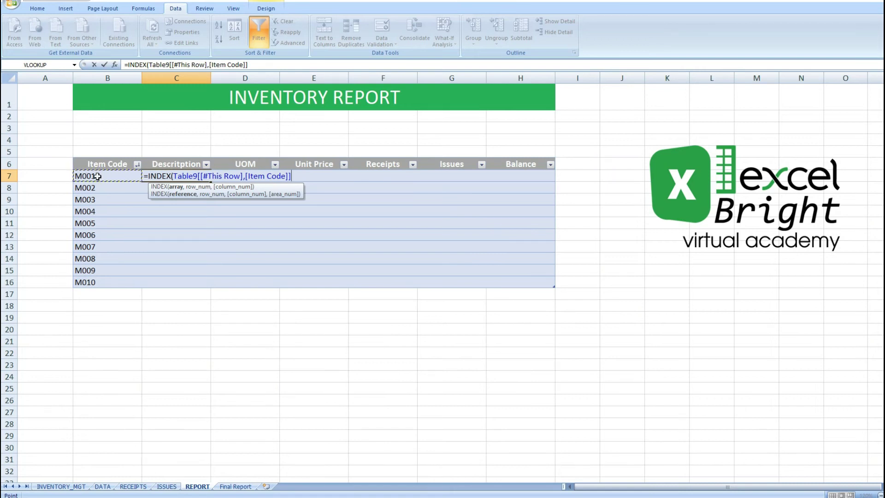
key("BackSpace")
key("BackSpace")
key("BackSpace")
key("BackSpace")
key("BackSpace")
key("BackSpace")
key("BackSpace")
key("BackSpace")
key("BackSpace")
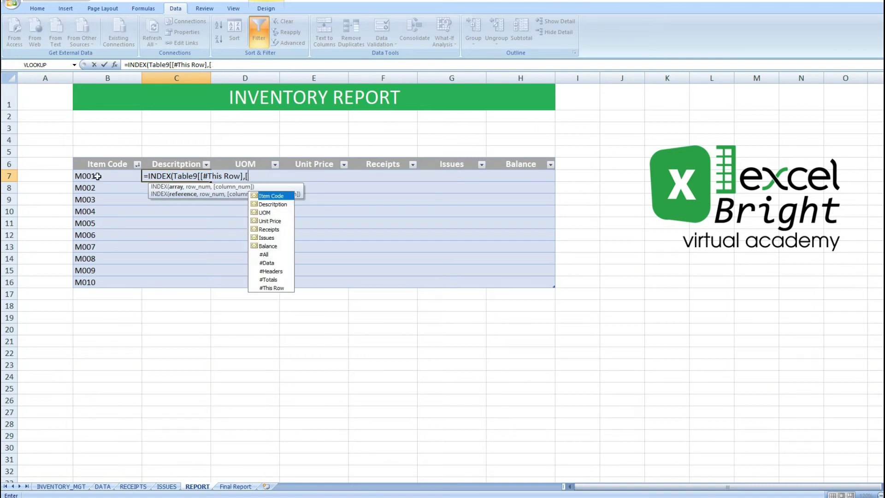
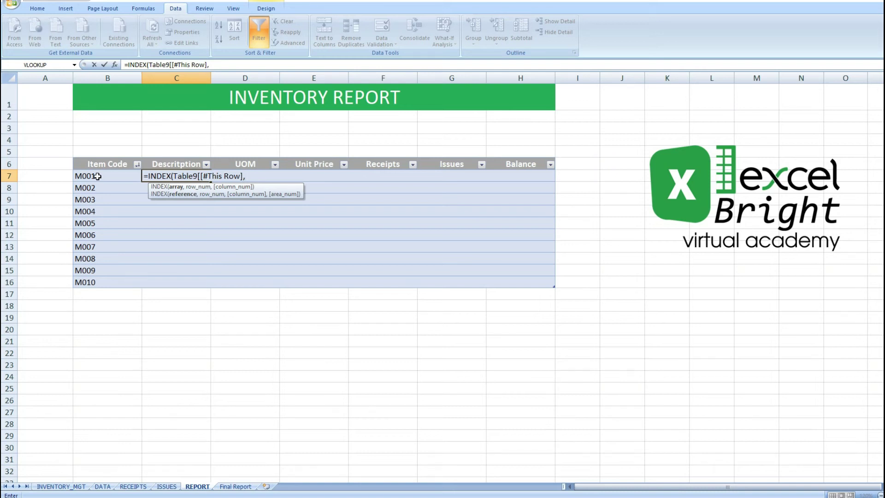
- Set INDEX's array to the whole INVENTORY table and MATCH the row's item code in the Item Code column
key("BackSpace")
key("BackSpace")
key("BackSpace")
key("BackSpace")
key("BackSpace")
key("BackSpace")
key("BackSpace")
key("BackSpace")
key("BackSpace")
key("BackSpace")
key("BackSpace")
key("BackSpace")
key("BackSpace")
key("BackSpace")
key("BackSpace")
key("BackSpace")
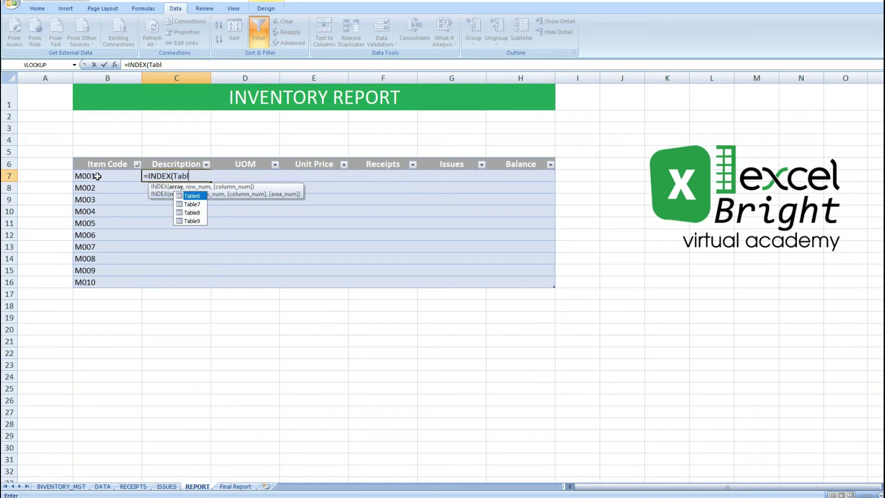
key("BackSpace")
key("BackSpace")
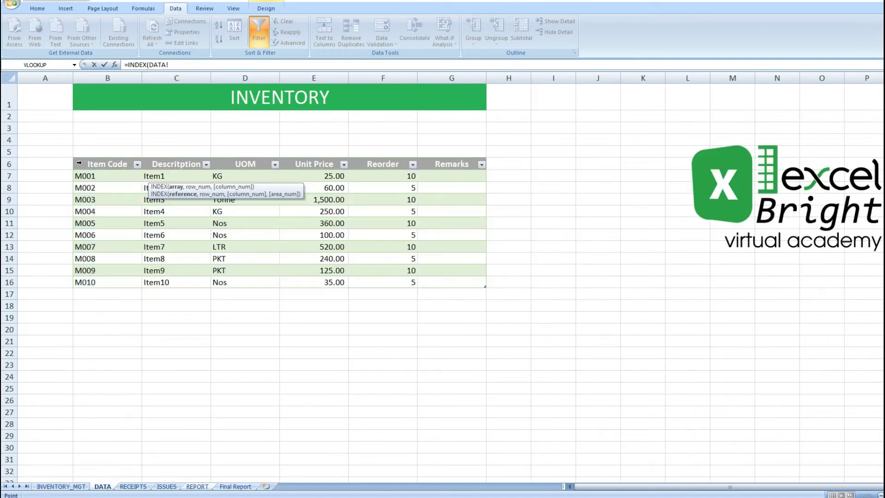
left_click_drag(98, 176, 419, 275)
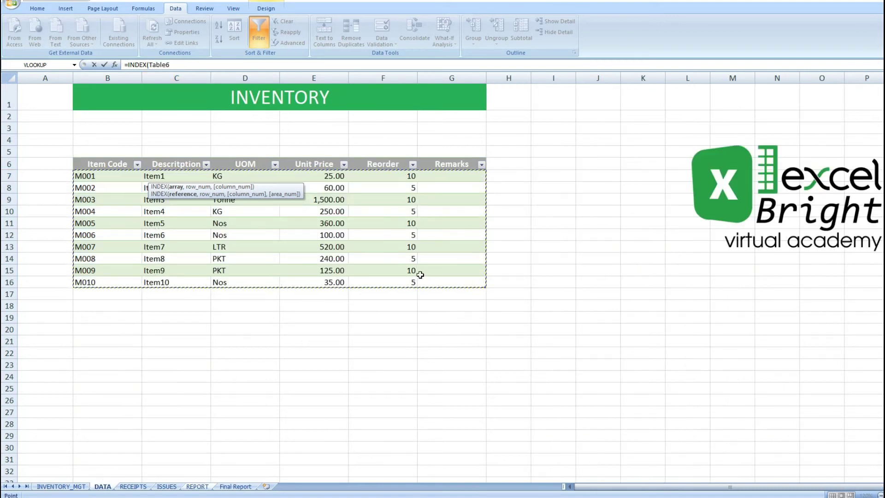
type(",ma")
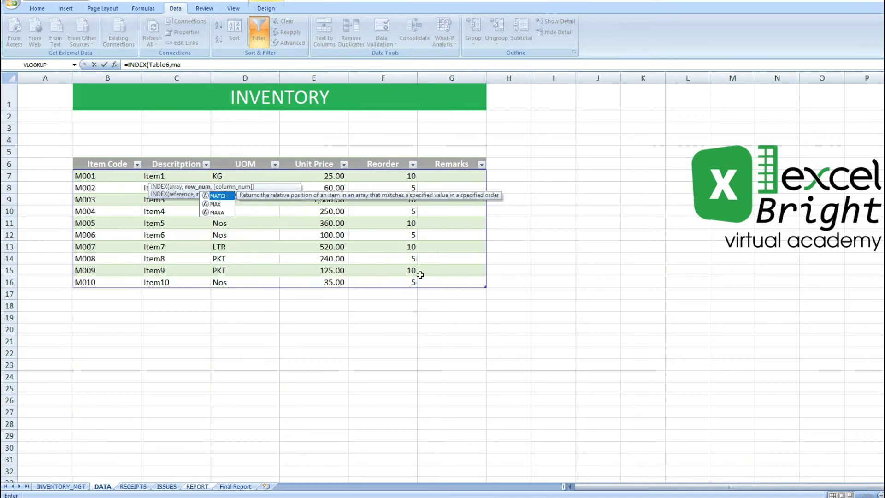
key("Tab")
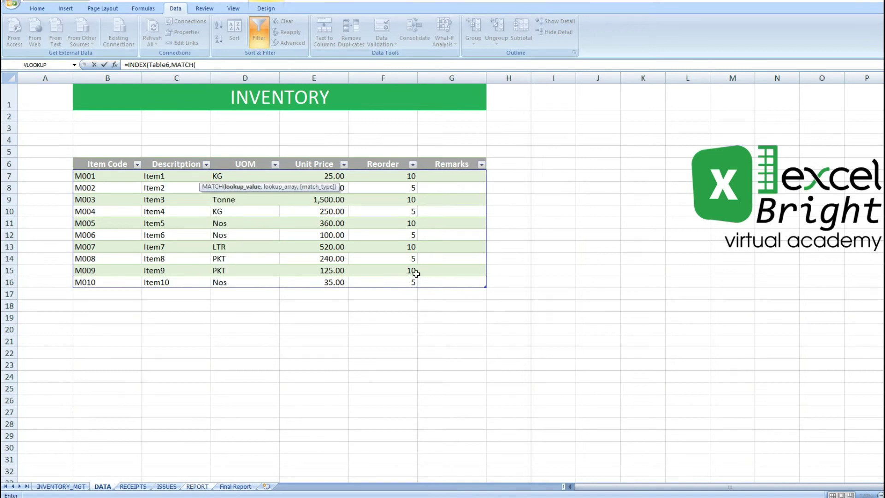
left_click(205, 487)
left_click(97, 176)
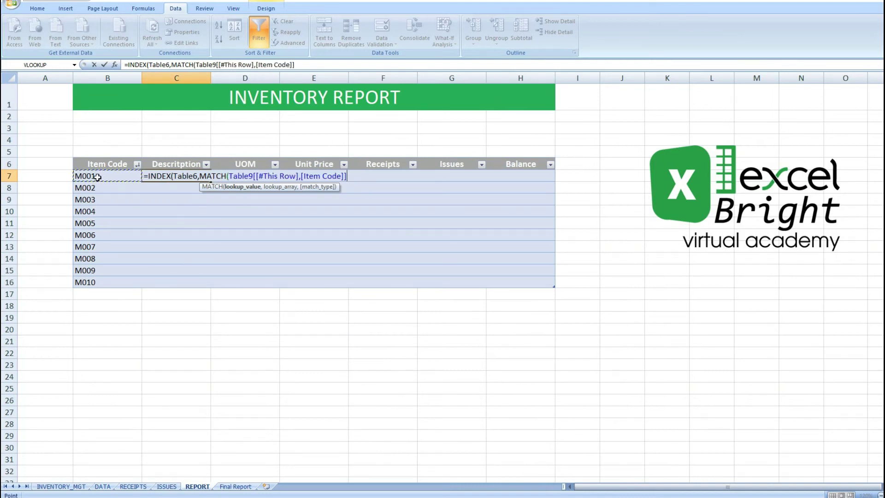
type(",")
left_click(103, 487)
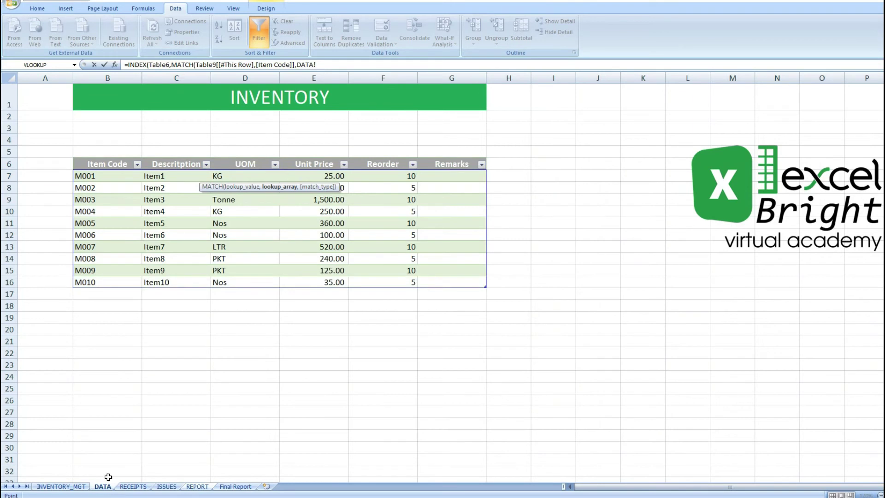
left_click(107, 180)
left_click_drag(107, 181, 112, 279)
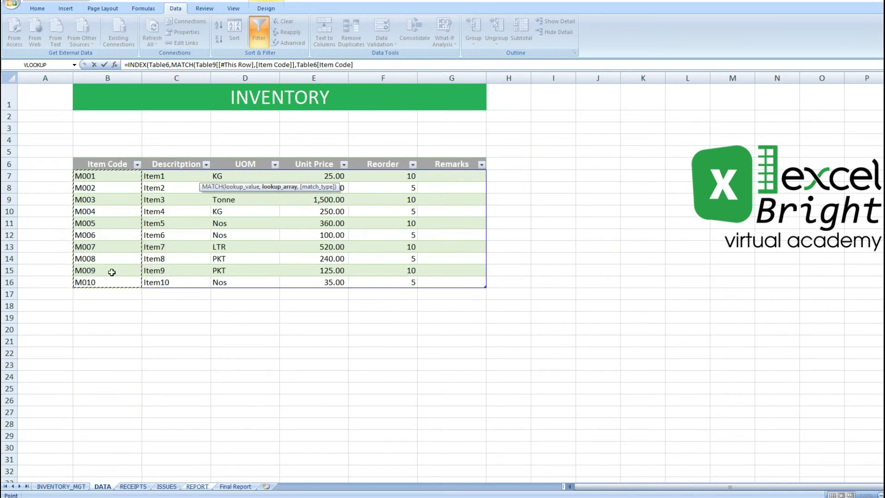
type(",0)")
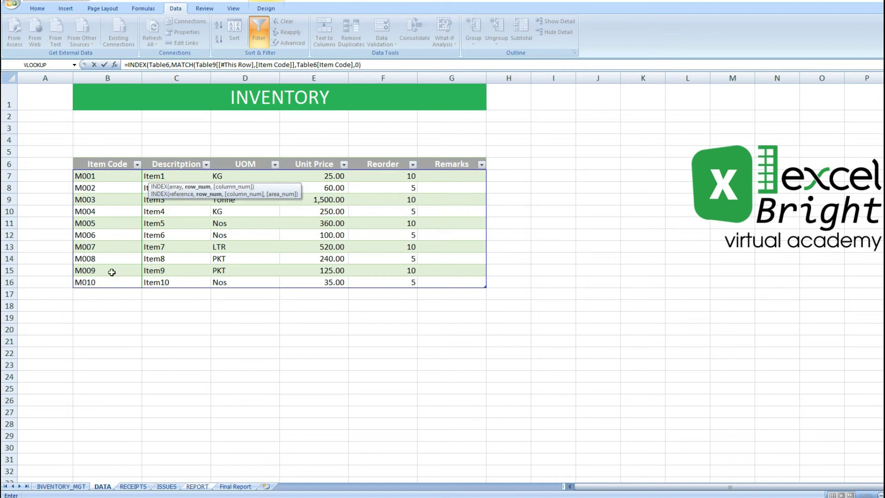
type(",")
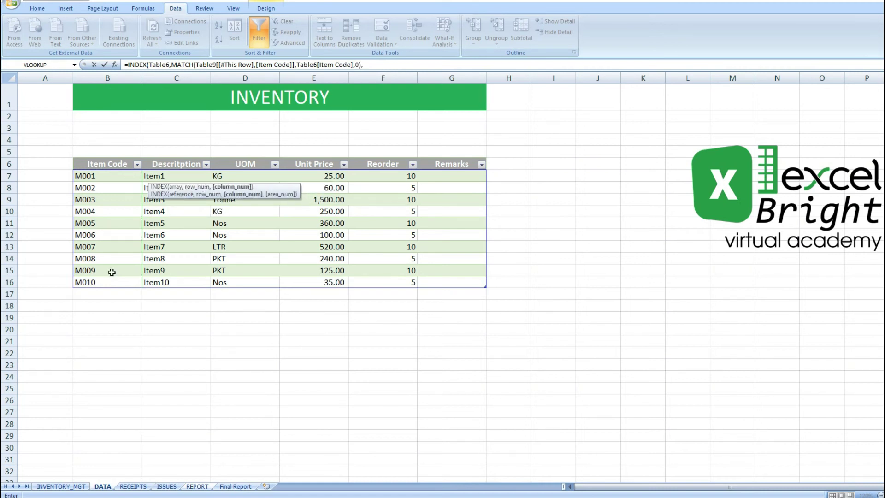
type("ma")
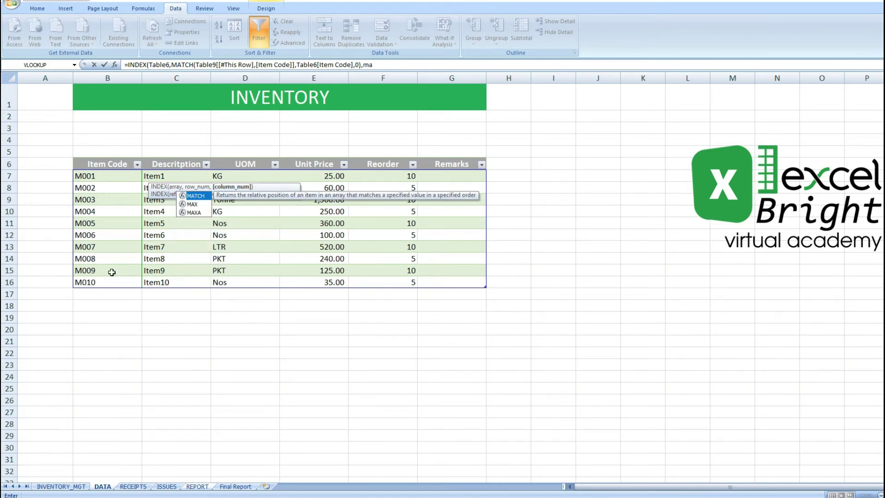
- Add a column MATCH of the Description header against the DATA table headers and commit the formula
key("Tab")
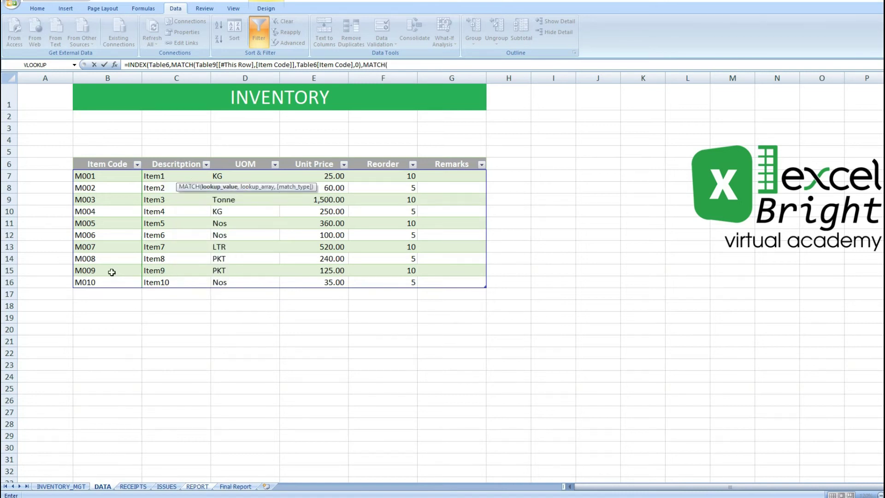
left_click(191, 486)
left_click(175, 164)
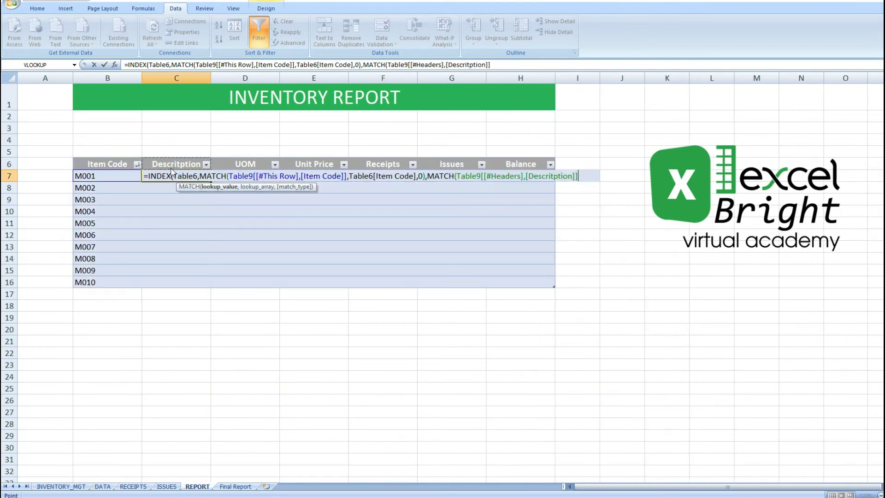
type(",")
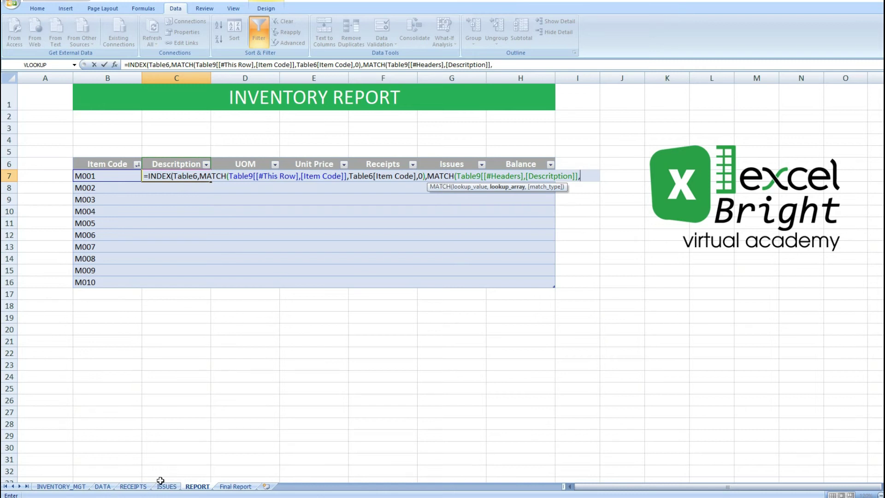
left_click(102, 486)
left_click(113, 157)
left_click_drag(112, 157, 442, 162)
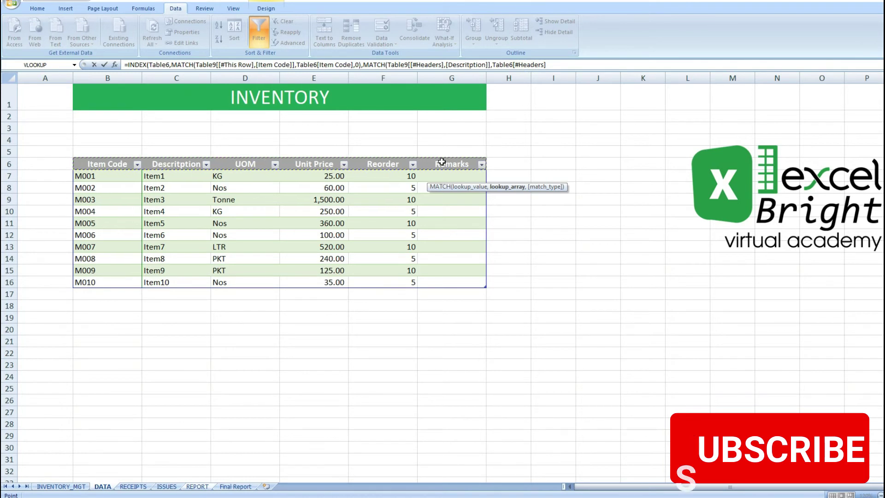
type(",0")
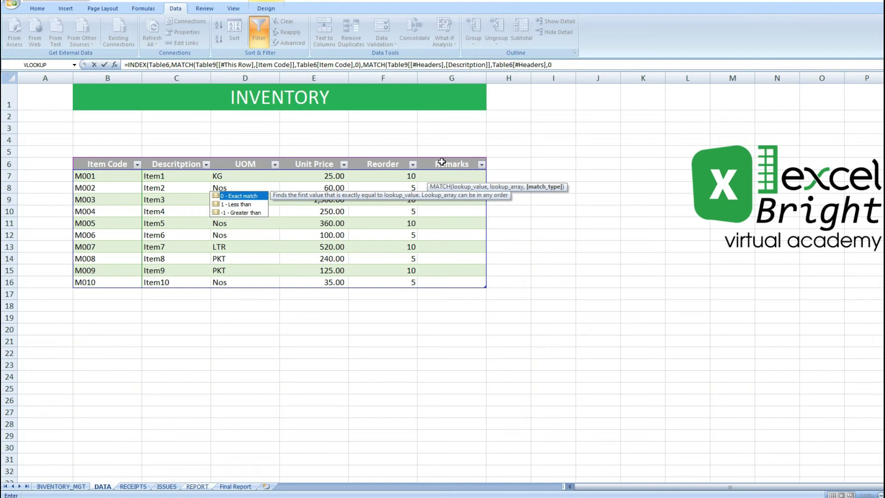
type("))")
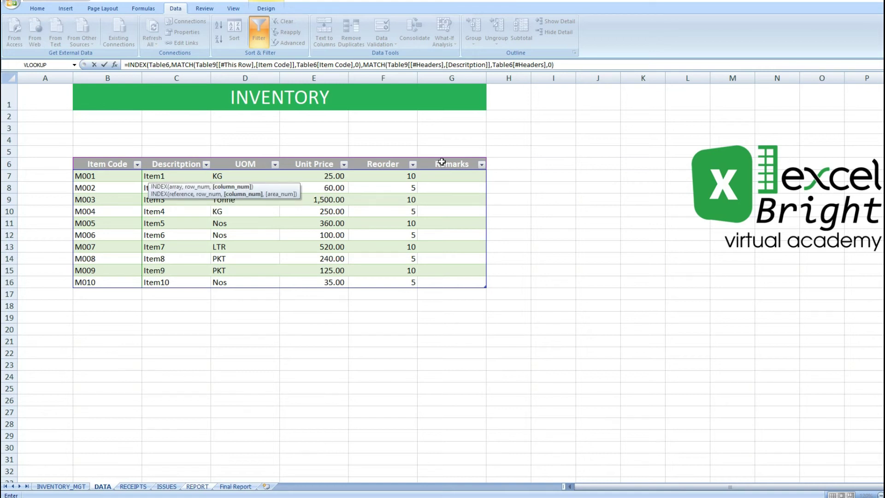
key("Return")
- Copy the Description formula into the UOM column, swapping its header reference to UOM
key("Up")
key("Down")
key("Down")
key("Down")
key("Down")
key("Down")
key("Down")
key("Down")
key("Down")
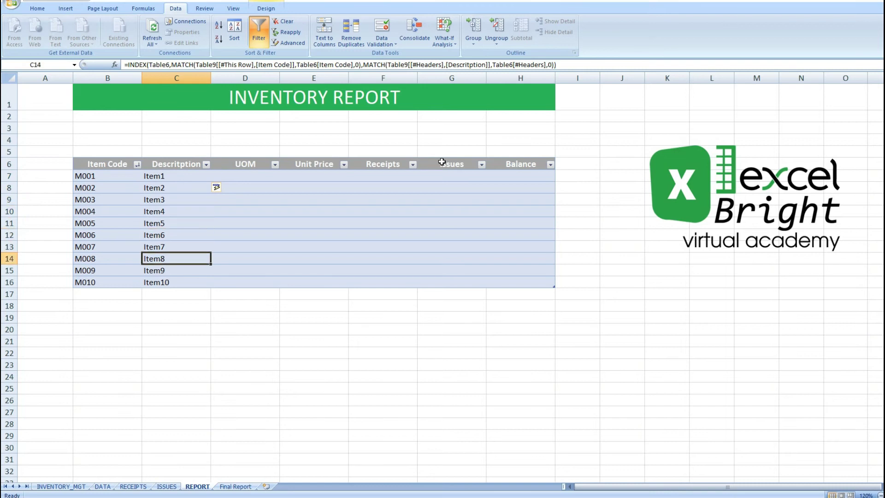
key("Up")
key("Up")
key("Up")
key("Up")
key("Up")
key("Up")
key("Up")
key("Up")
key("ctrl+c")
key("Right")
key("ctrl+v")
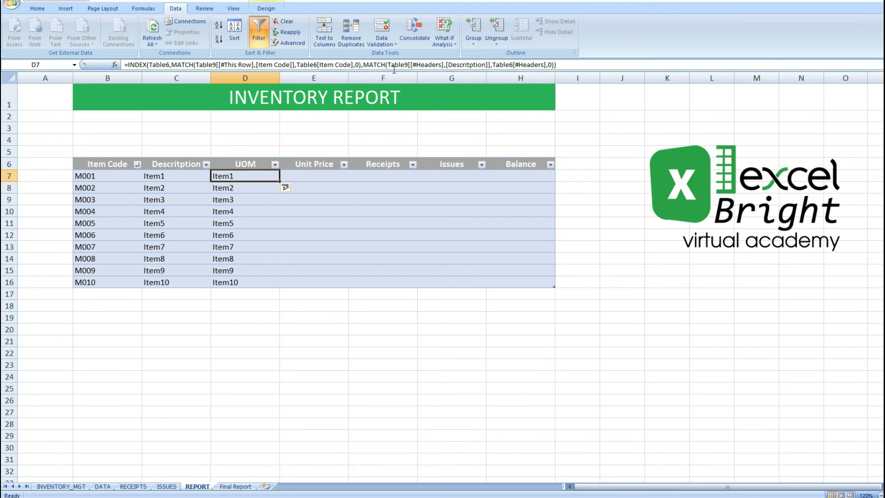
left_click_drag(388, 64, 492, 65)
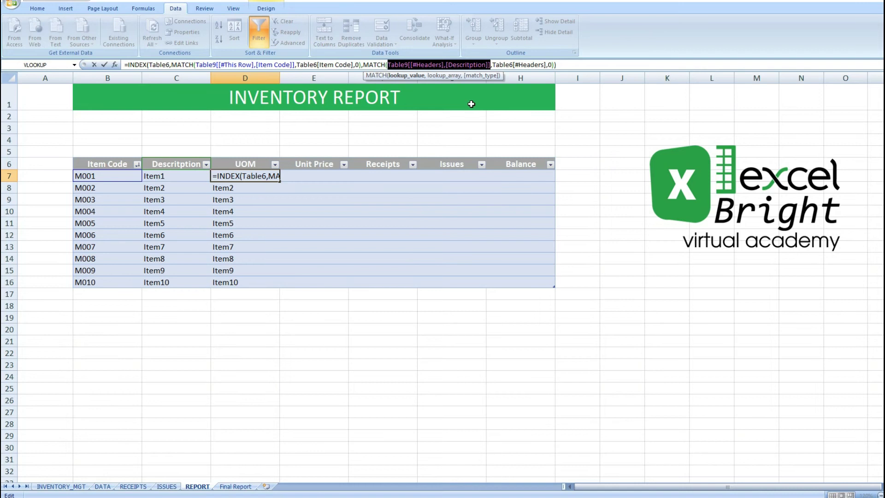
key("Delete")
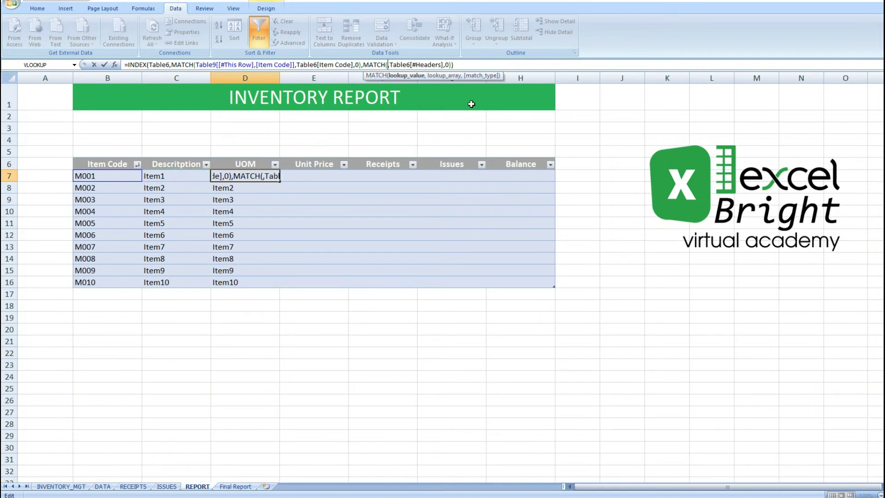
left_click(256, 164)
key("Return")
- Copy the formula on into the Unit Price column, pointing its header reference at Unit Price
key("Up")
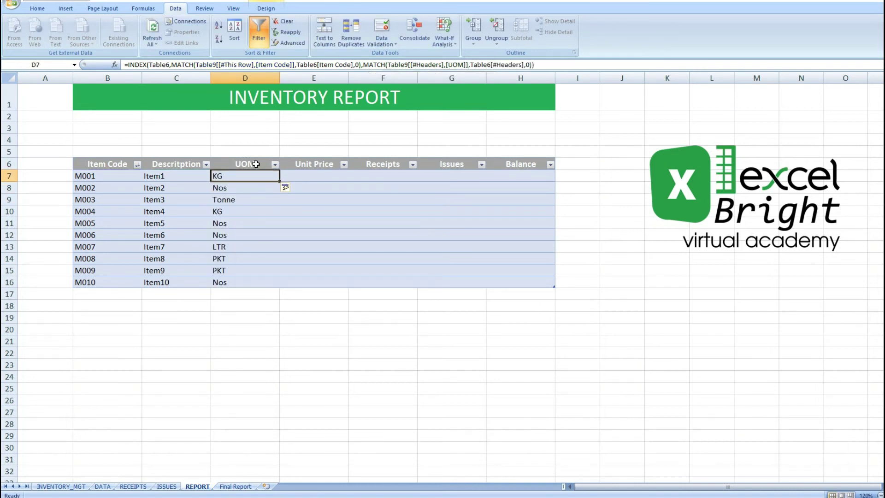
key("ctrl+c")
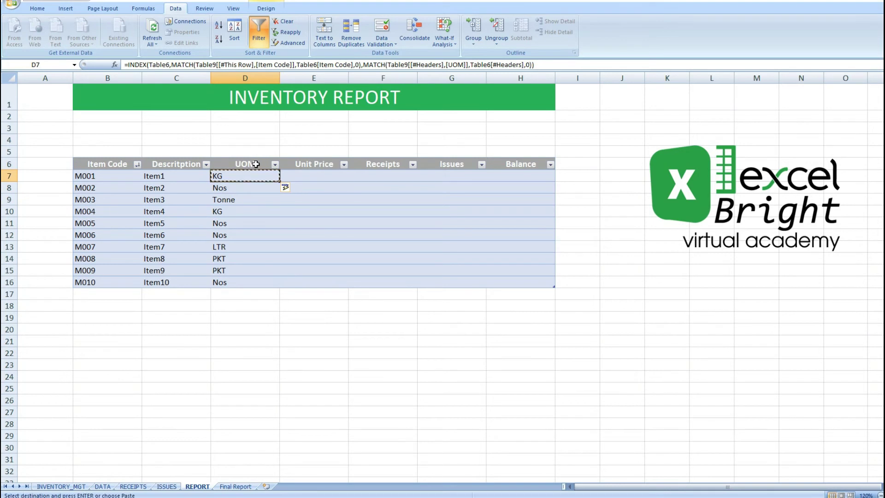
key("Right")
key("Return")
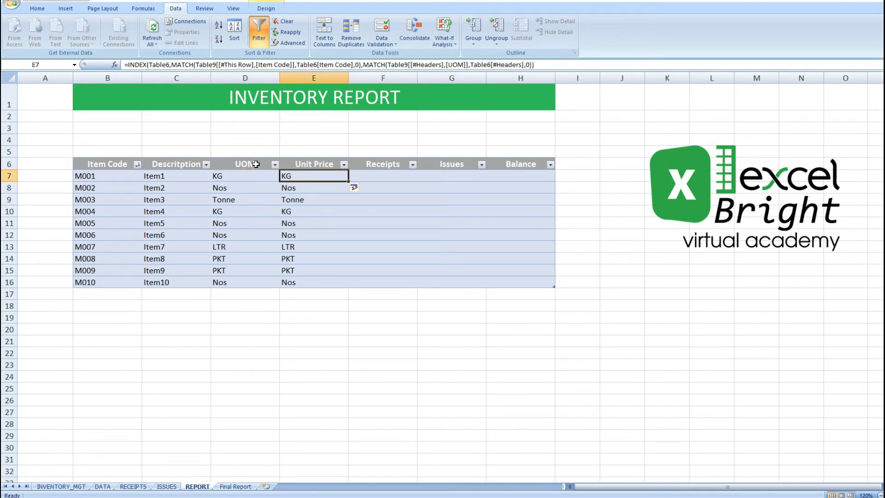
left_click(389, 64)
left_click_drag(389, 64, 470, 64)
key("Delete")
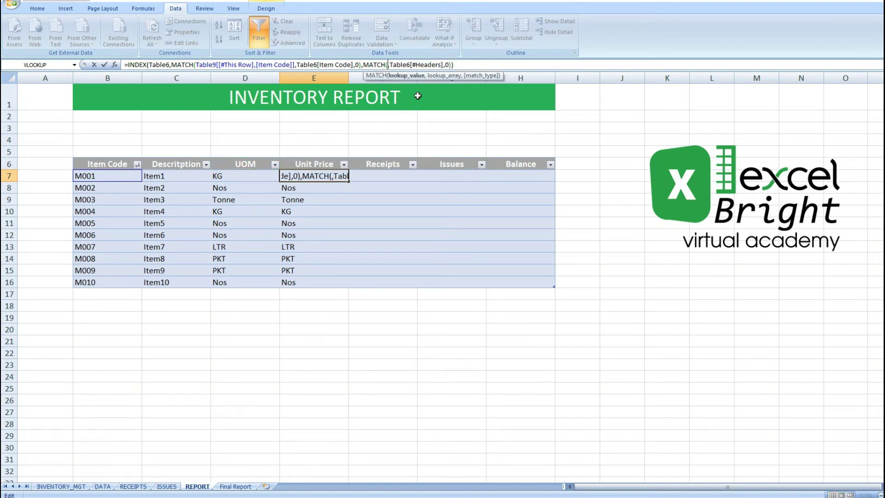
left_click(297, 159)
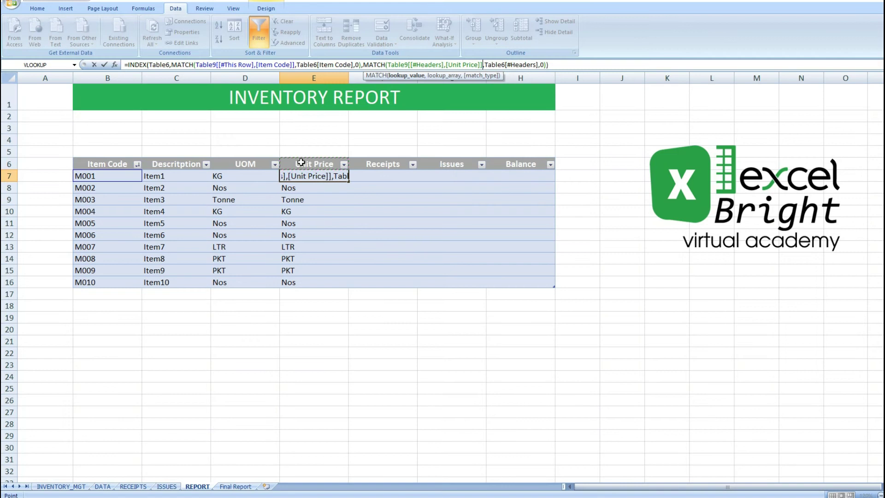
key("Tab")
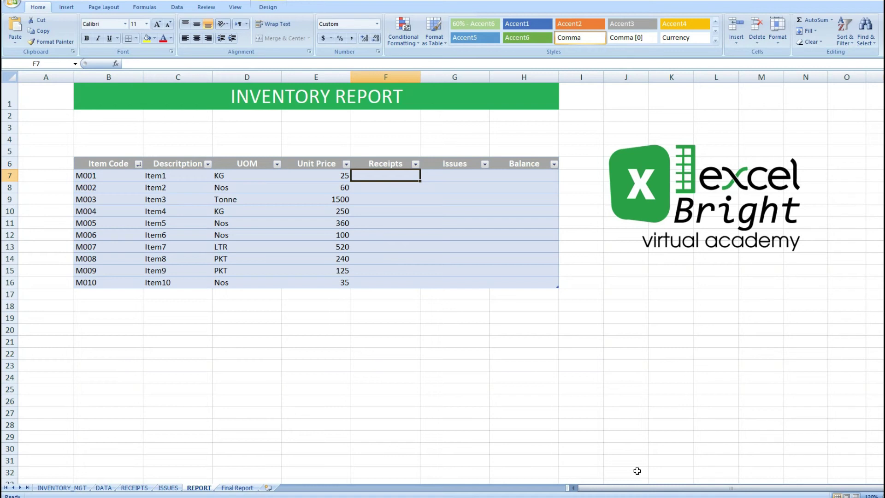
- Enter a SUMIF in F7 adding RECEIPTS QTY where the RECEIPTS Item Code matches B7
type("=s")
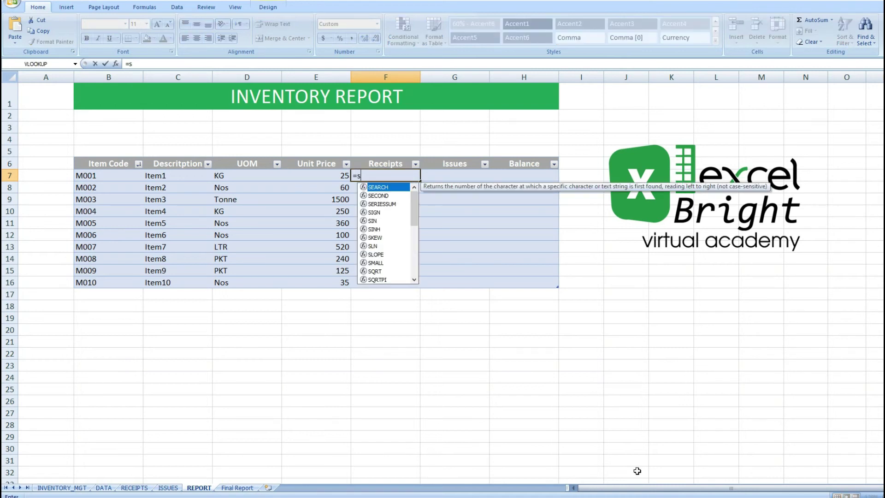
type("umif")
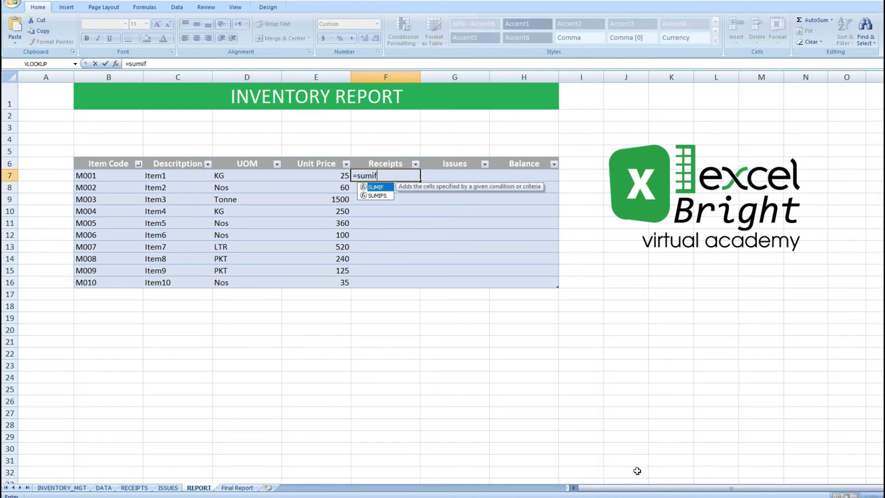
type("(")
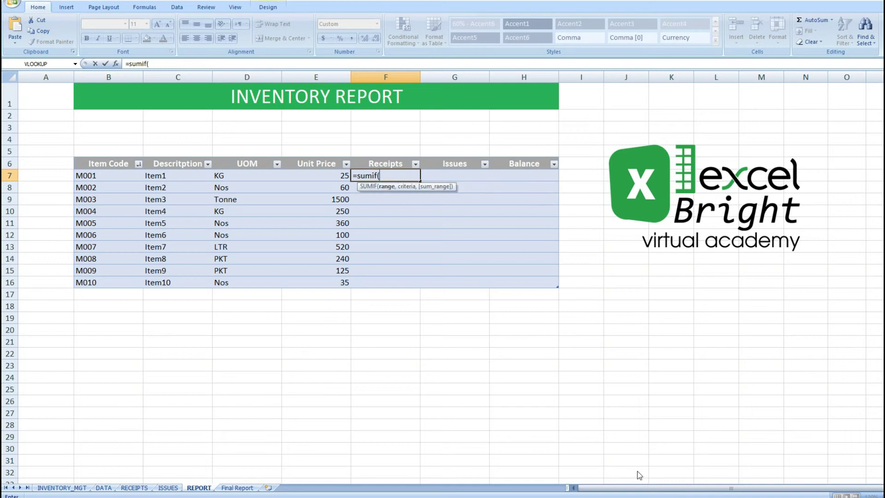
left_click(140, 487)
left_click_drag(153, 181, 142, 279)
type(",")
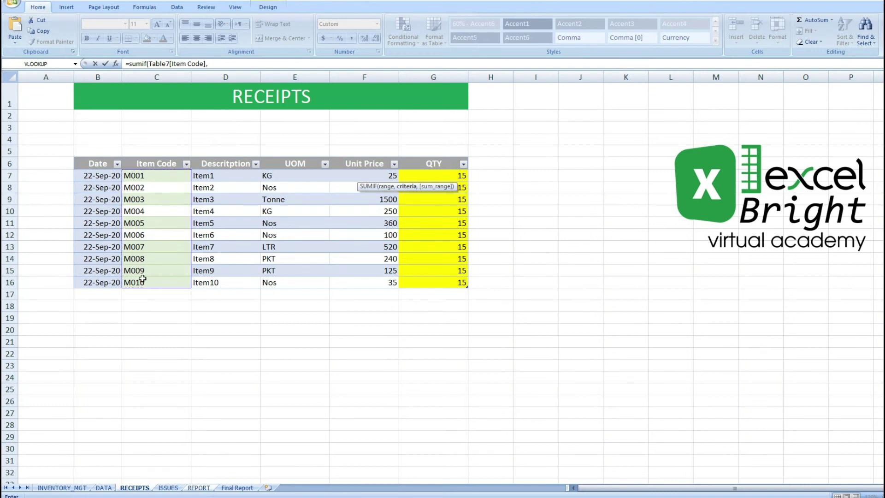
left_click(199, 489)
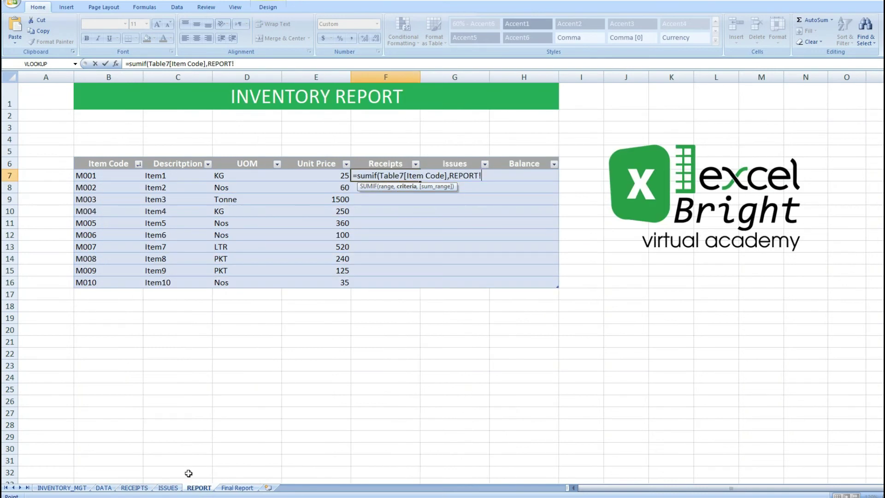
left_click(96, 178)
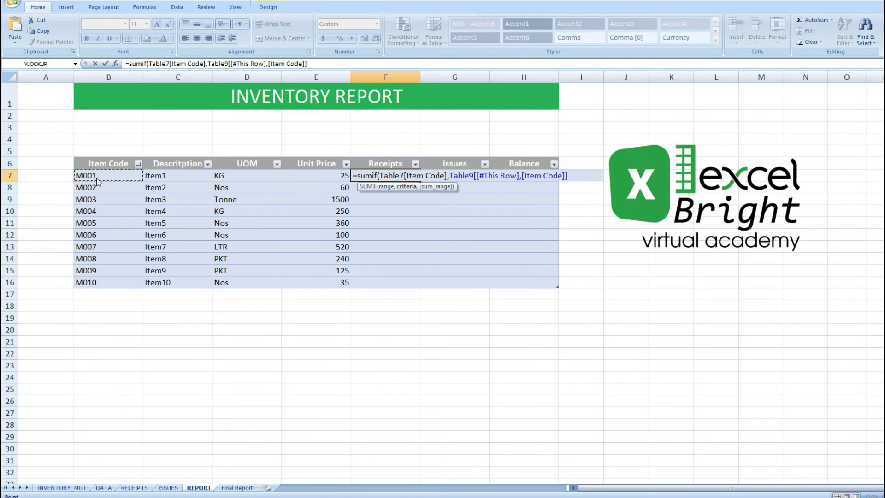
type(",")
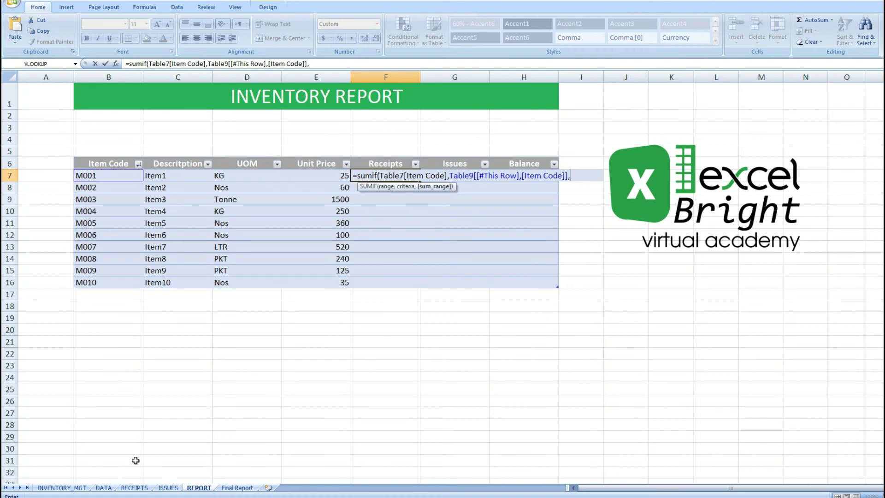
left_click(135, 488)
left_click_drag(445, 178, 441, 276)
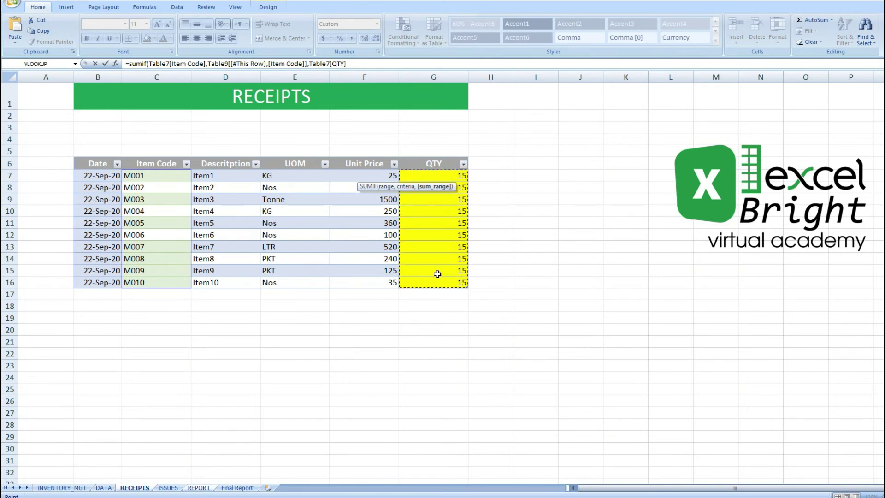
type(")")
key("Return")
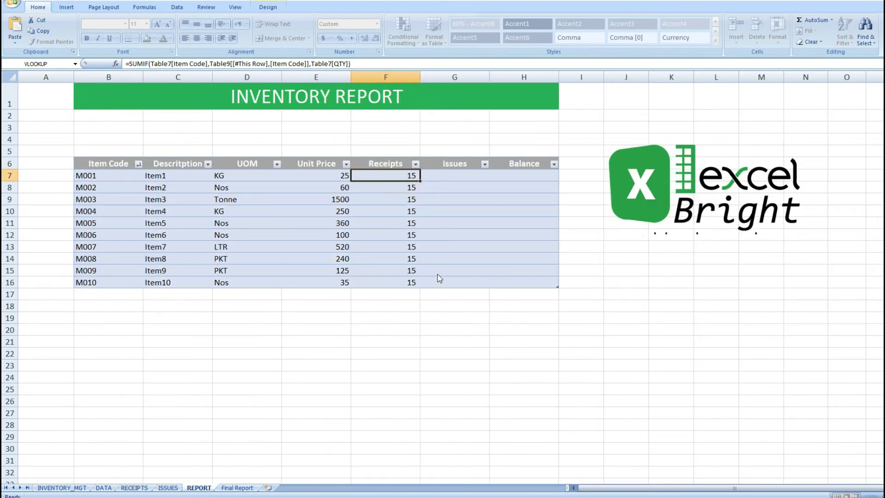
- Review the Receipts totals of 15, then begin a SUMIF in the first Issues cell
key("Down")
key("Left")
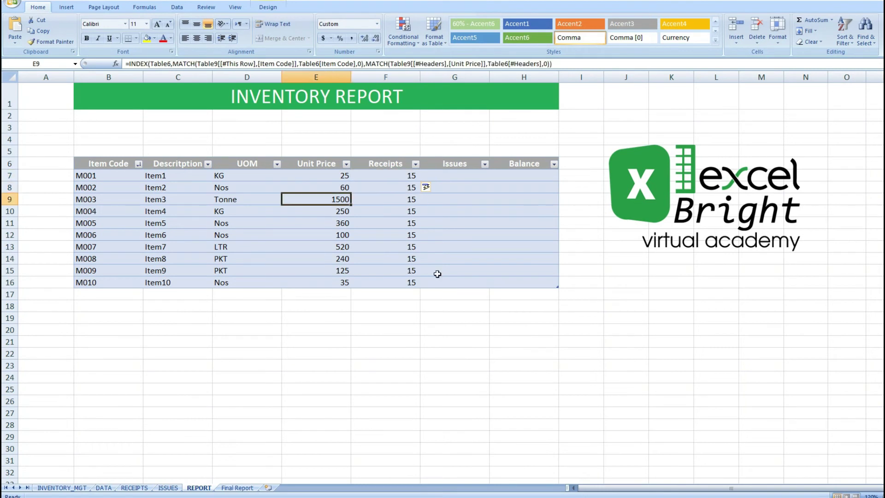
key("Left")
key("Right")
key("Right")
key("Right")
key("Up")
key("Left")
key("Up")
key("Down")
key("Down")
key("Down")
key("Down")
key("Down")
key("Down")
key("Down")
key("Down")
key("Down")
key("Up")
key("Up")
key("Up")
key("Up")
key("Up")
key("Up")
key("Up")
key("Up")
key("Up")
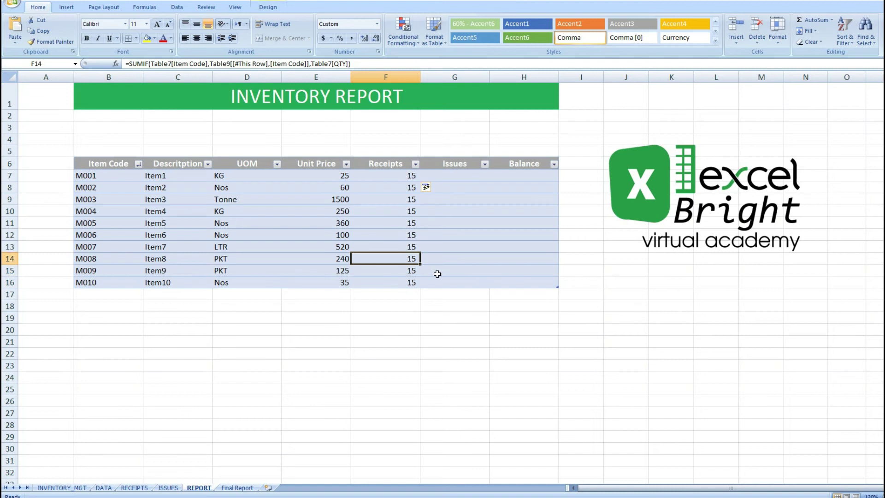
key("Right")
type("=")
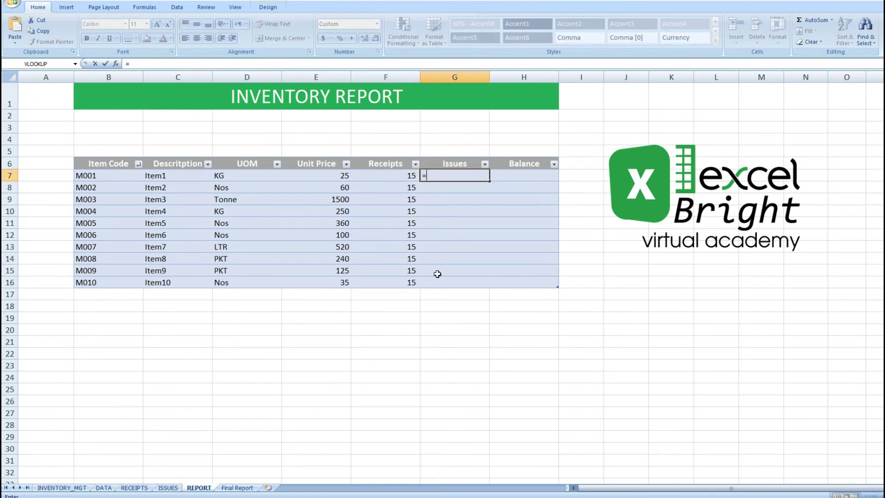
type("sum")
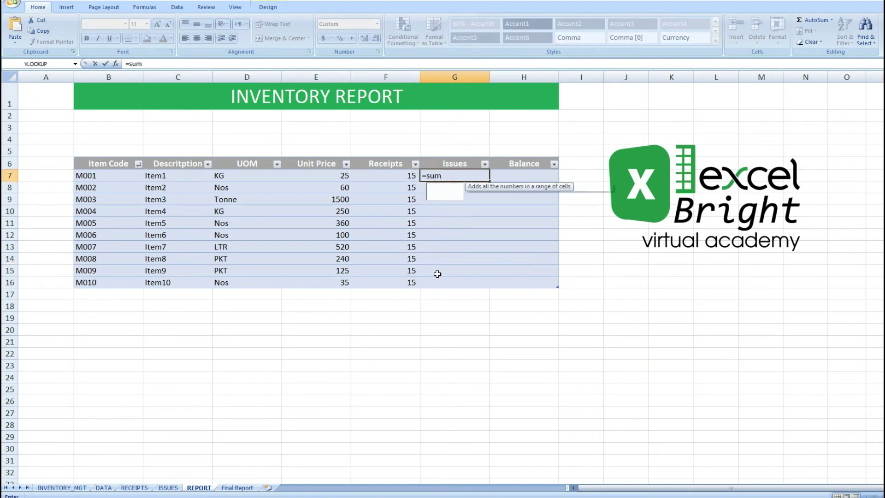
type("if(")
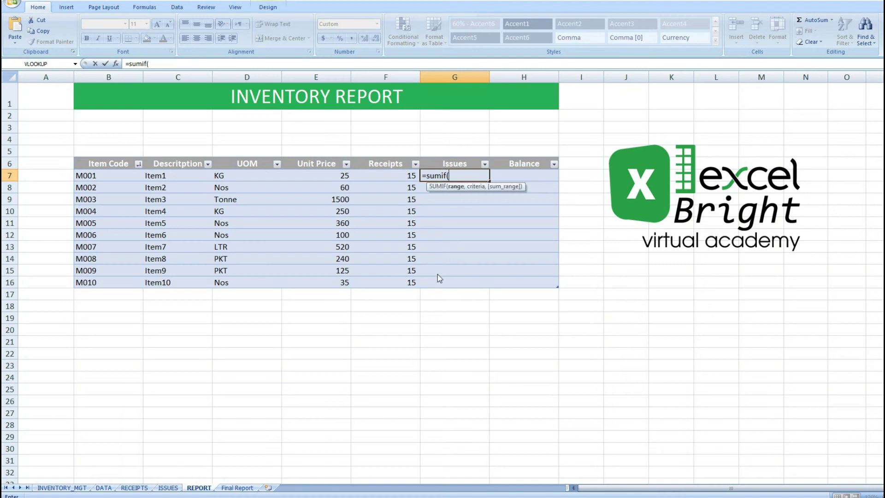
- Complete G7 as a SUMIF of ISSUES QTY where the ISSUES Item Code matches B7
left_click(168, 487)
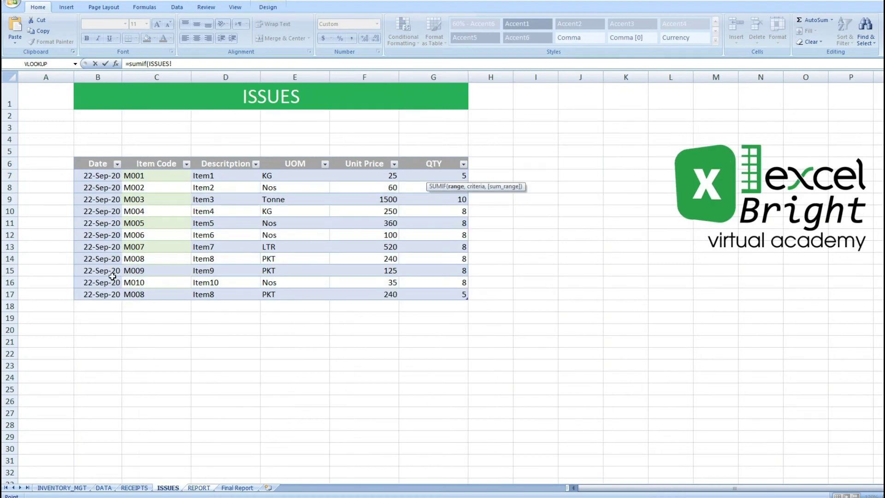
left_click_drag(148, 176, 153, 291)
type(",")
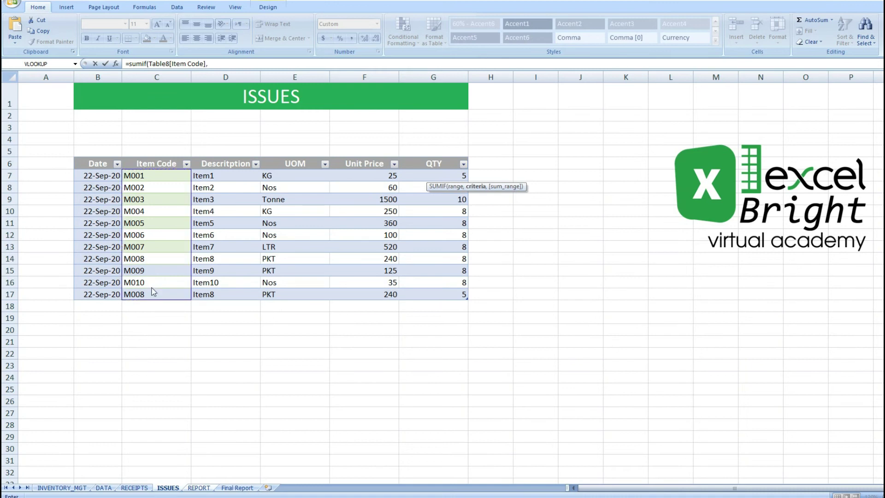
left_click(196, 489)
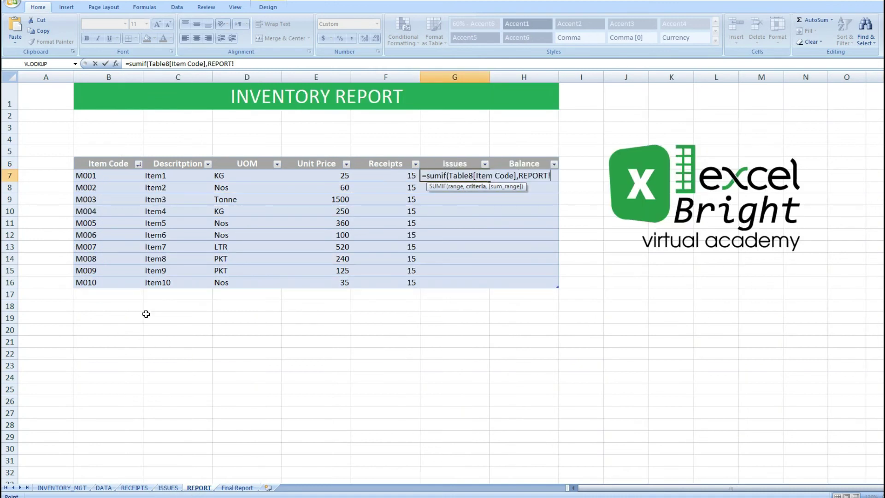
left_click(114, 176)
type(",")
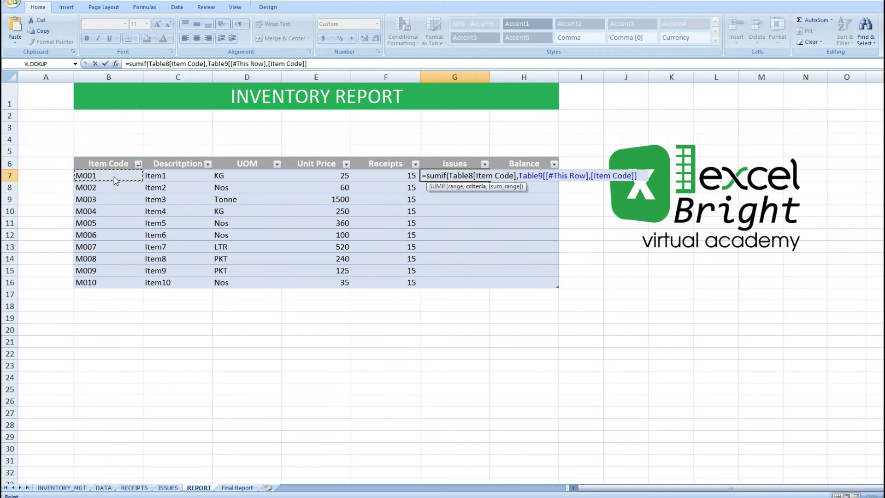
left_click(175, 486)
left_click_drag(441, 171, 454, 290)
type(")")
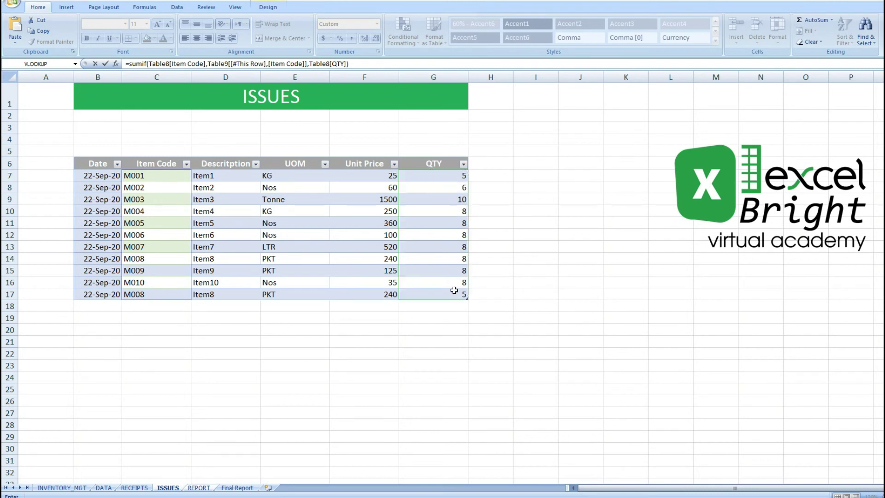
key("Return")
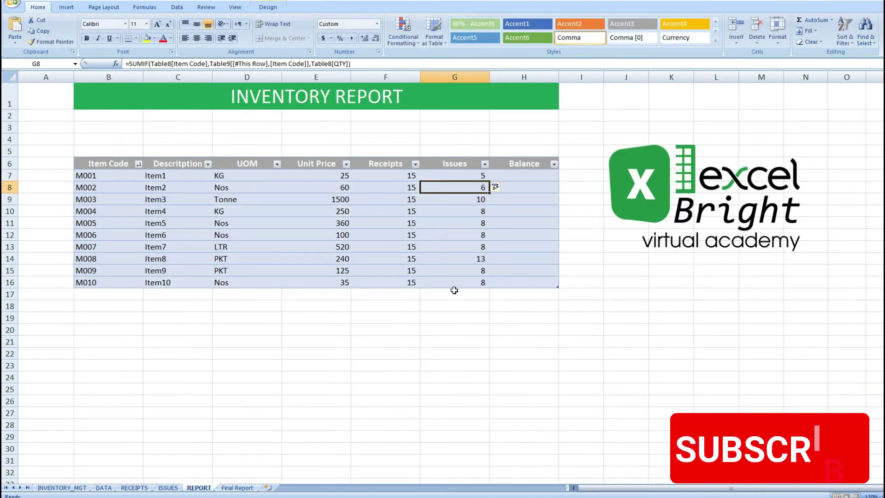
key("Up")
key("Left")
key("Right")
key("Right")
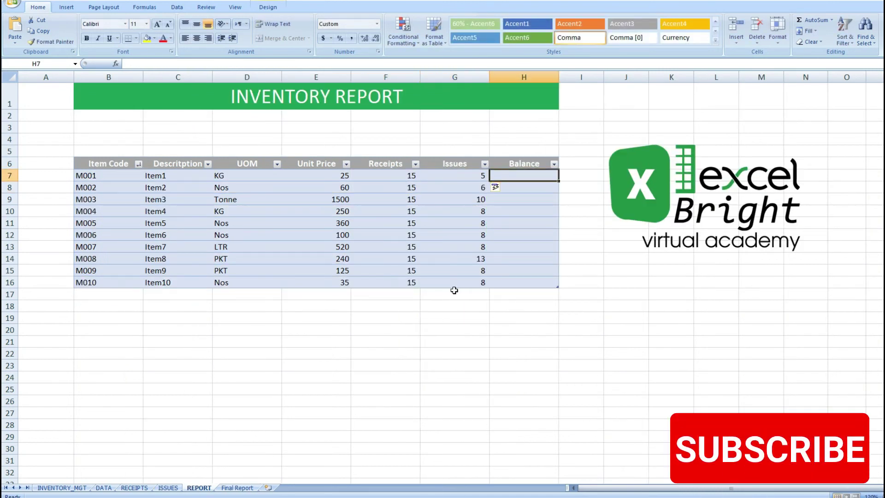
- Enter Receipts minus Issues in H7, giving balances like 10 for M001 and 2 for M008
type("+")
key("Left")
key("Left")
type("-")
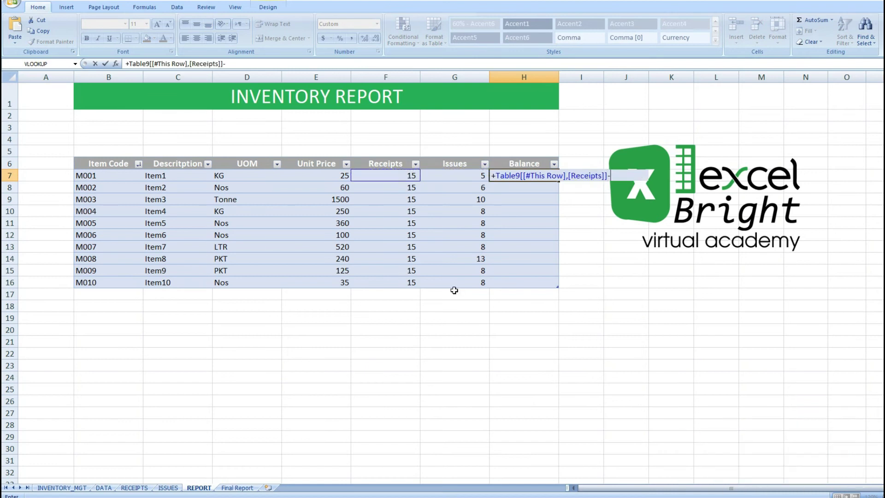
key("Left")
key("Return")
key("Up")
key("Down")
key("Down")
key("Down")
key("Down")
key("Down")
key("Down")
key("Down")
key("Down")
key("Down")
key("Up")
key("Up")
key("Up")
key("Up")
key("Up")
key("Up")
key("Up")
key("Up")
key("Up")
key("Down")
key("Down")
key("Down")
key("Down")
key("Down")
key("Down")
key("Down")
key("Down")
key("Down")
key("Down")
key("Left")
key("Left")
key("Left")
key("Left")
key("Left")
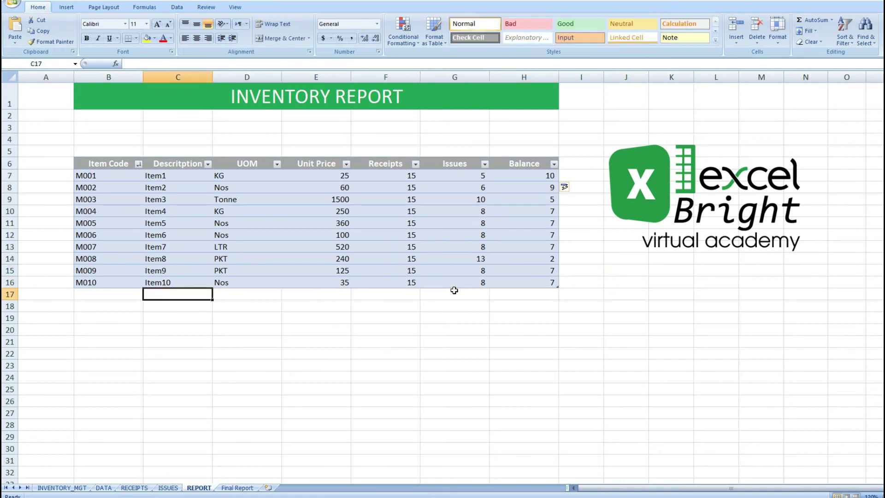
key("Left")
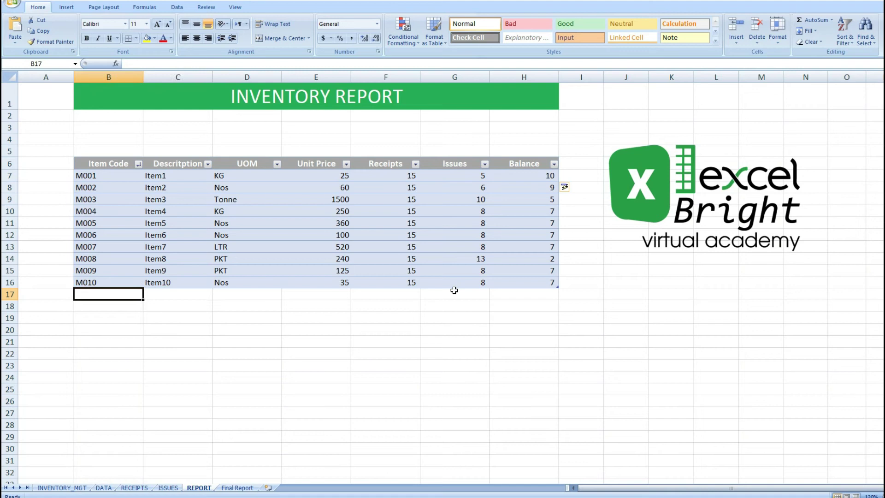
left_click(104, 488)
- Extend the DATA table with item codes M011–M013, descriptions Item11–Item13 and UOM Nos
left_click(113, 283)
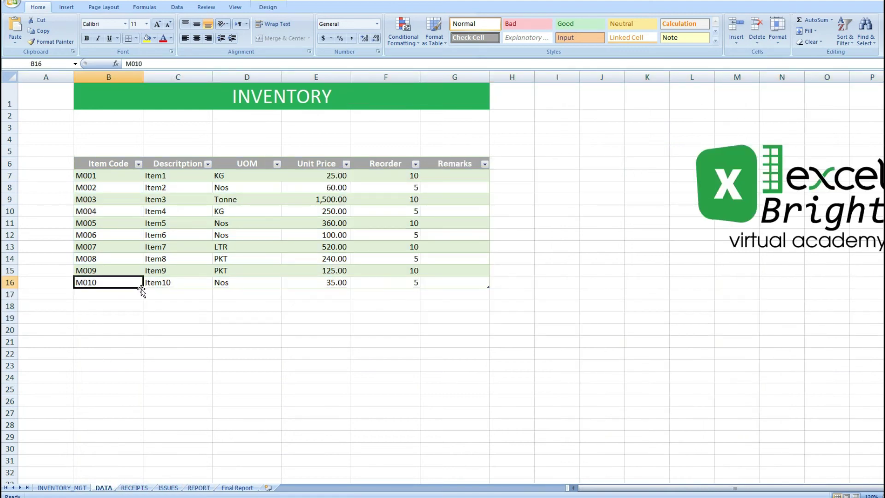
left_click_drag(145, 289, 147, 320)
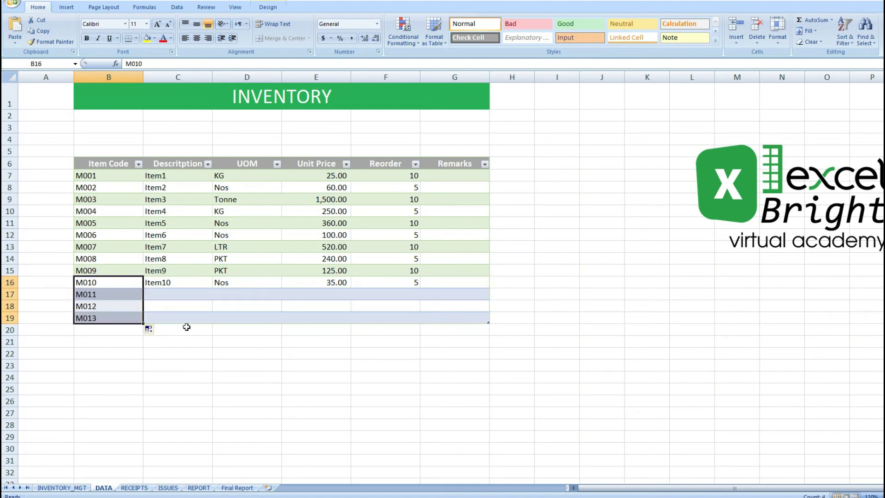
left_click(198, 286)
left_click_drag(212, 288, 213, 323)
left_click(242, 283)
left_click_drag(282, 287, 282, 323)
- Copy unit price 35.00 and reorder level 5 into the M011–M013 rows
left_click(336, 281)
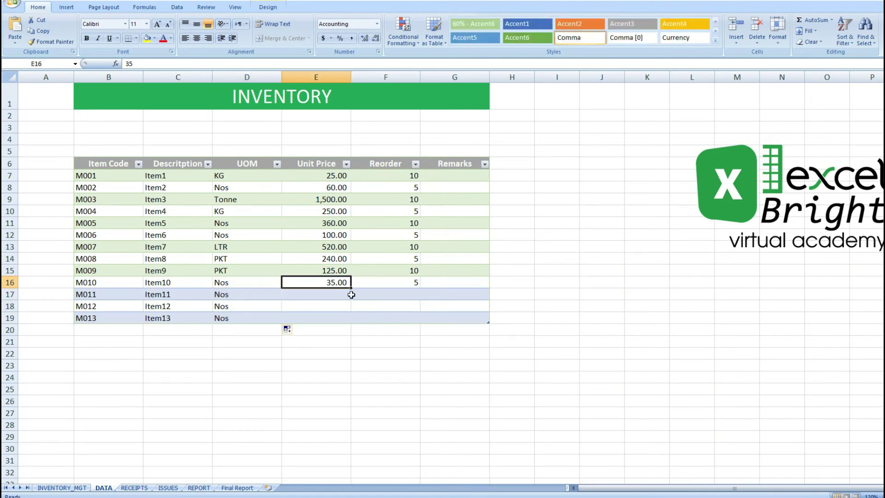
key("ctrl+c")
left_click_drag(341, 297, 332, 312)
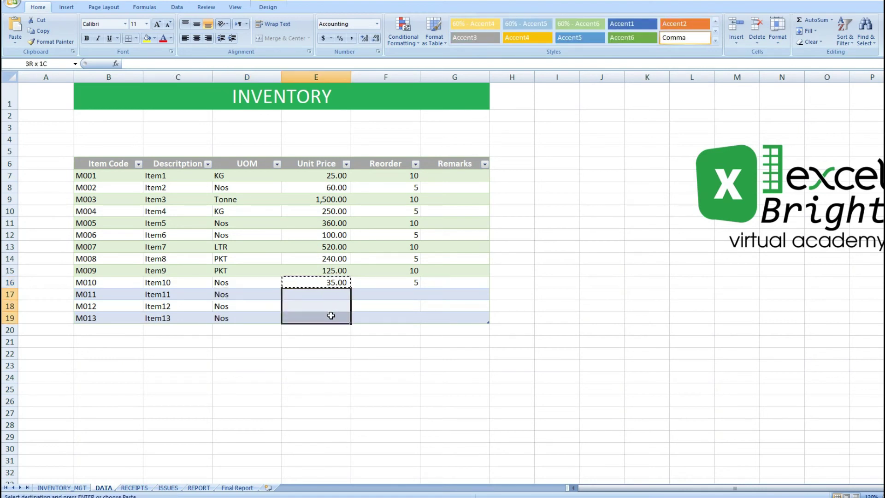
key("ctrl+v")
left_click(395, 283)
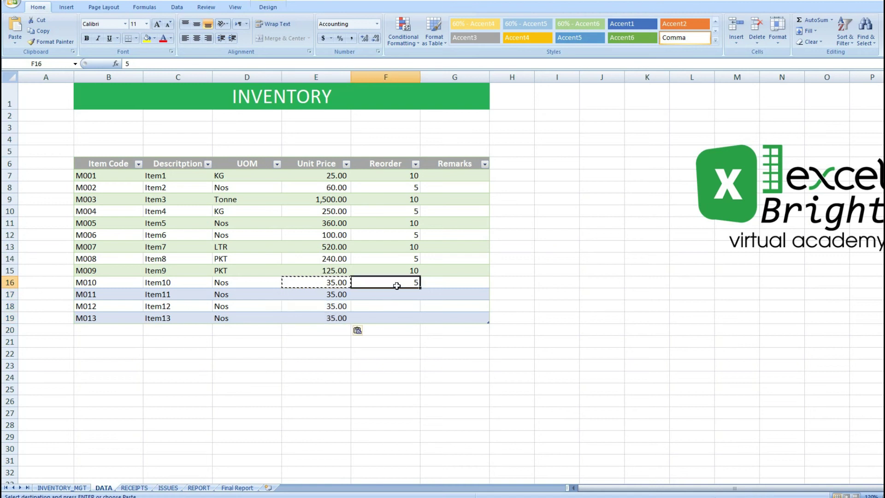
key("ctrl+c")
left_click_drag(392, 294, 391, 313)
key("ctrl+v")
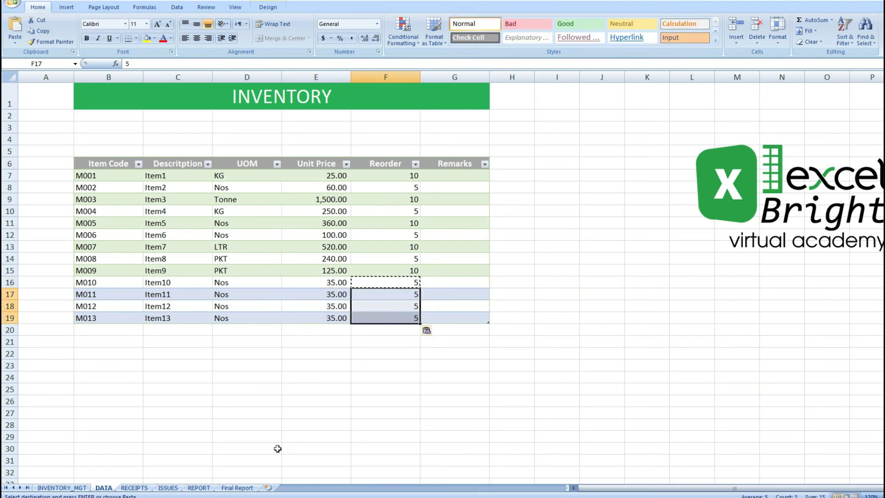
left_click(199, 487)
left_click(125, 283)
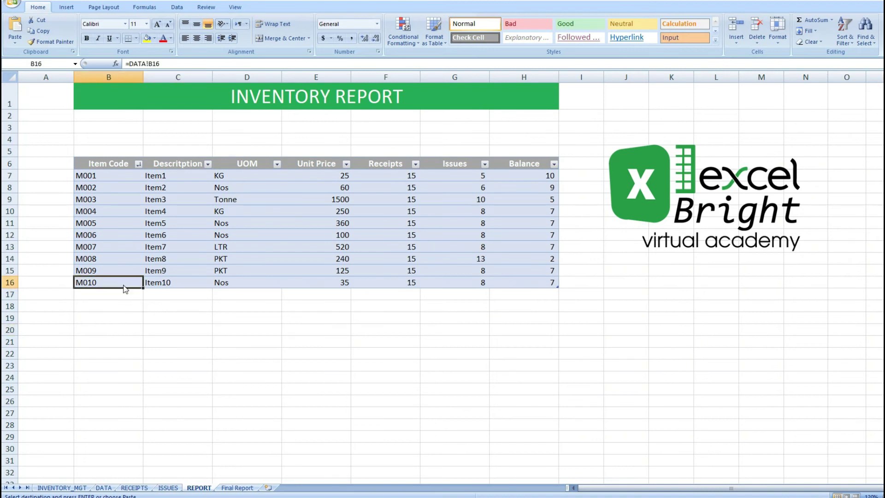
- Fill REPORT item codes down to M013 and delete the two extra 0 and #N/A rows
left_click_drag(144, 289, 142, 324)
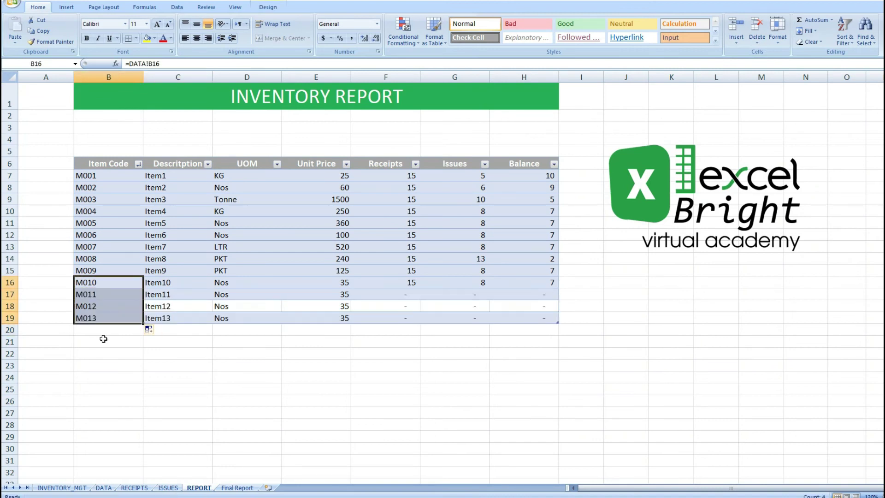
left_click_drag(142, 324, 139, 343)
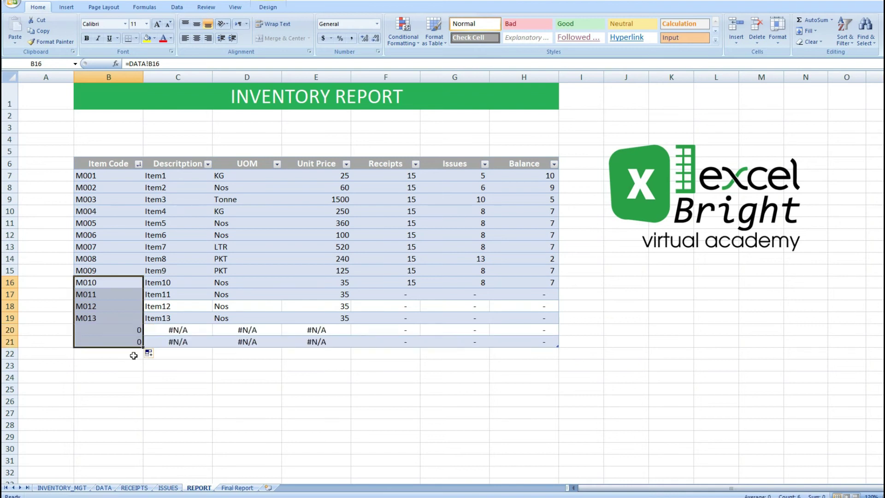
left_click(134, 331)
left_click(103, 319)
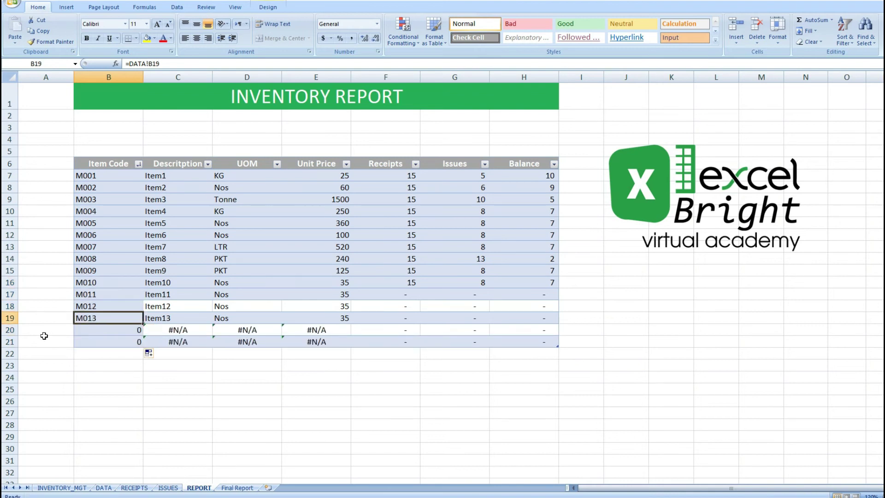
left_click_drag(10, 330, 9, 342)
right_click(14, 339)
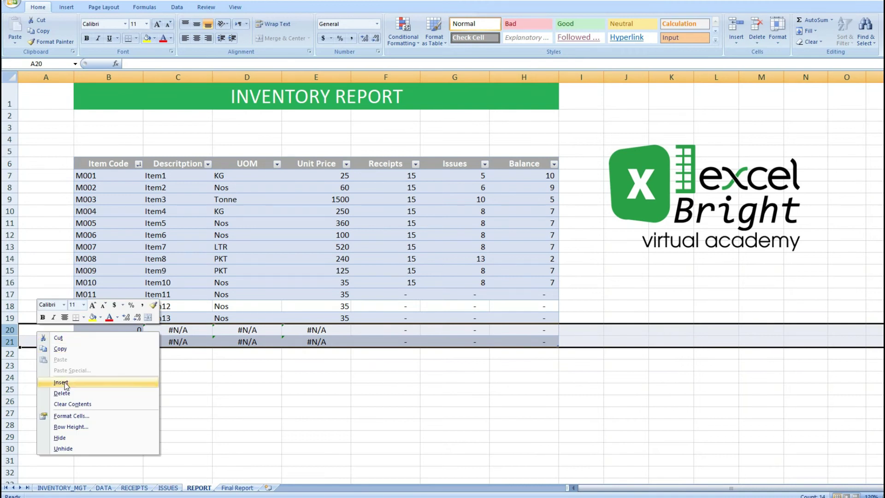
left_click(67, 394)
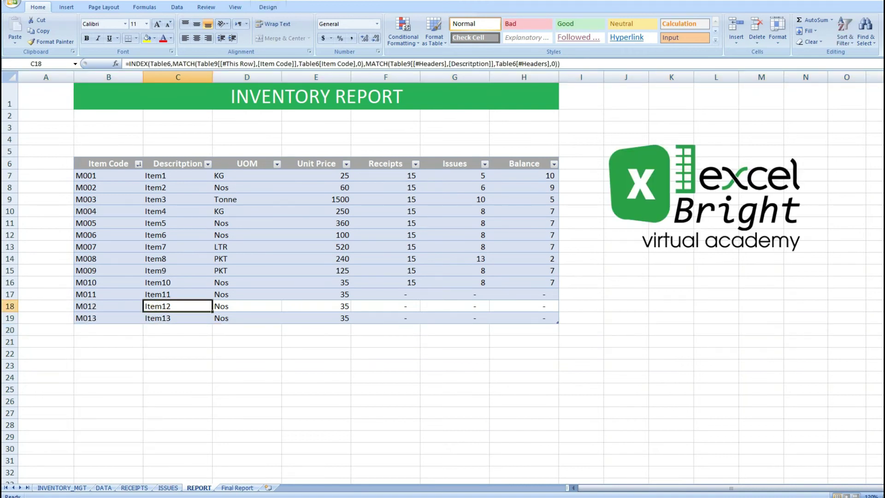
- Check the new rows' item code, description, receipts, issues and balance formulas
left_click(104, 487)
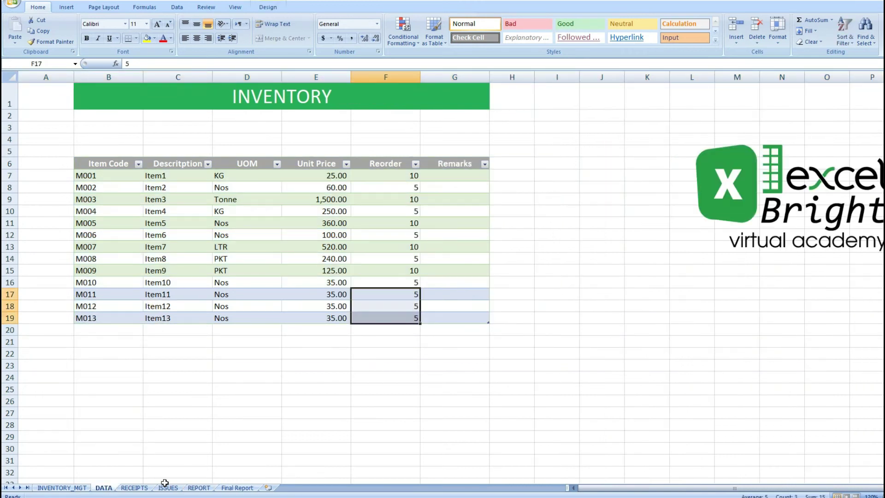
left_click(205, 490)
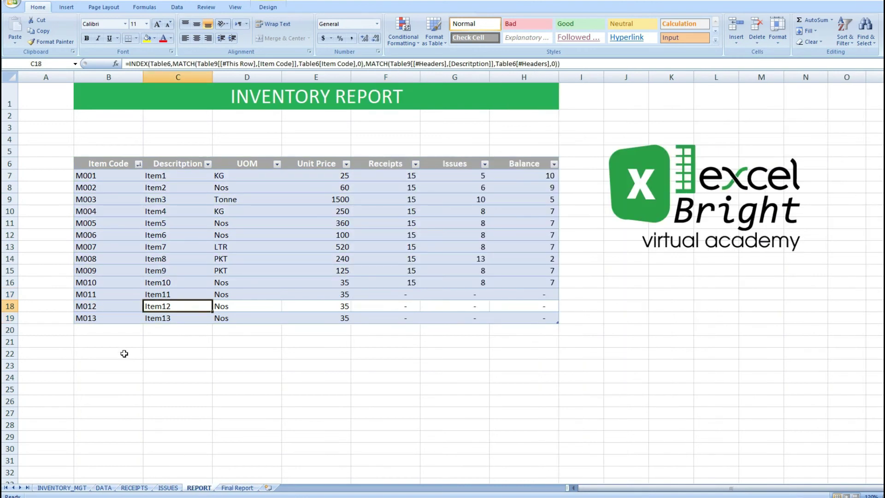
left_click(105, 309)
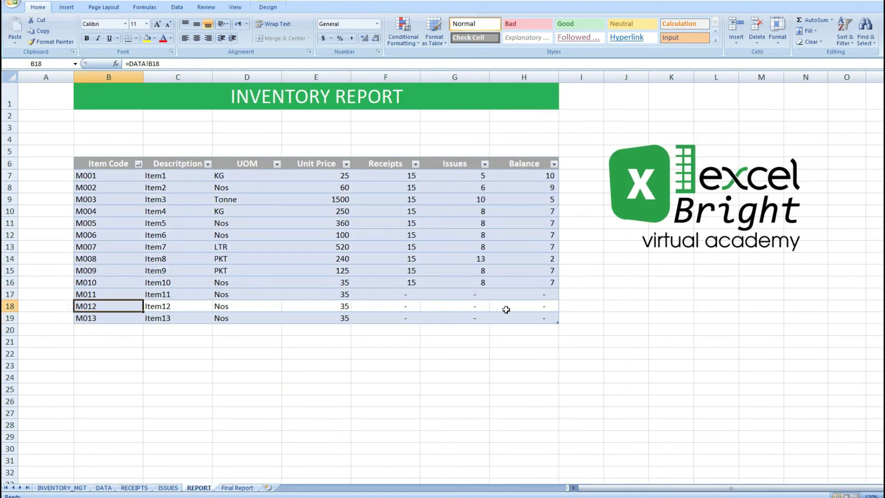
left_click(436, 298)
left_click(393, 299)
left_click(461, 294)
left_click_drag(164, 295, 175, 318)
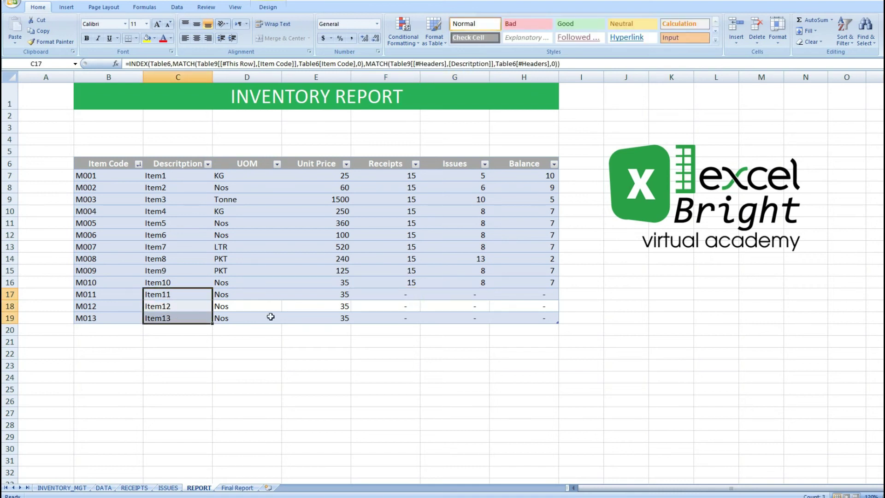
left_click_drag(412, 295, 452, 317)
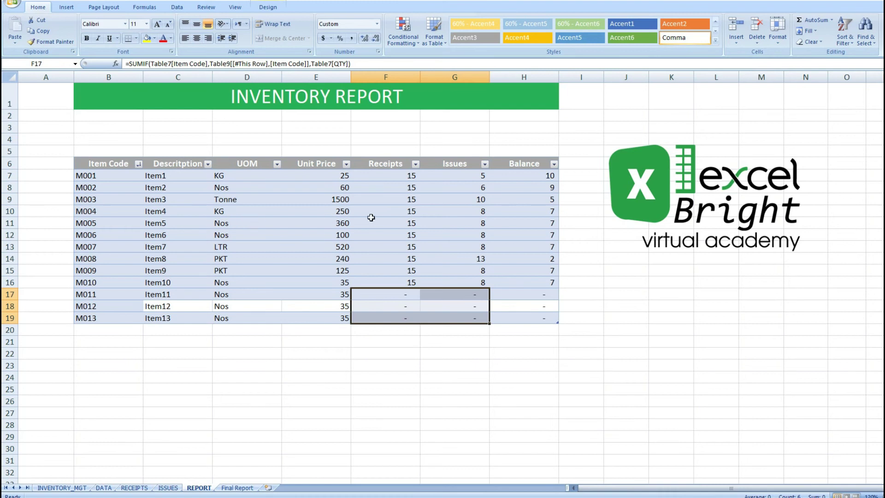
left_click(581, 165)
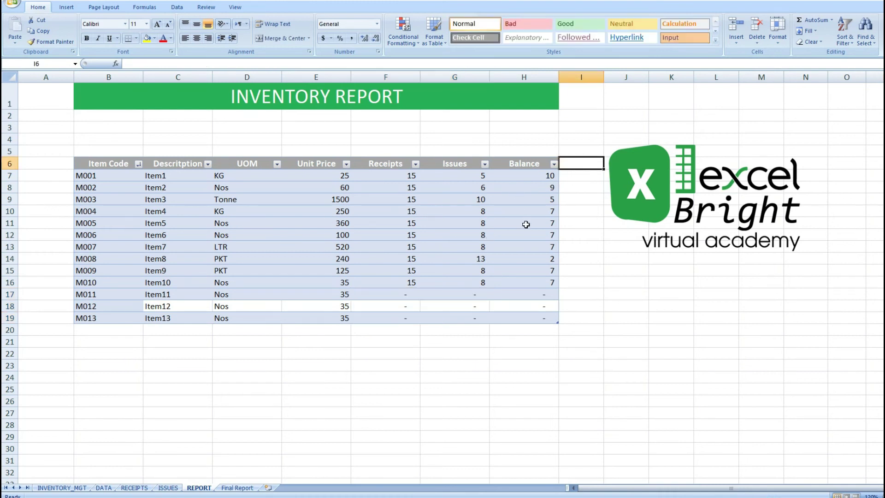
left_click(516, 234)
left_click(451, 234)
left_click(321, 244)
left_click(534, 243)
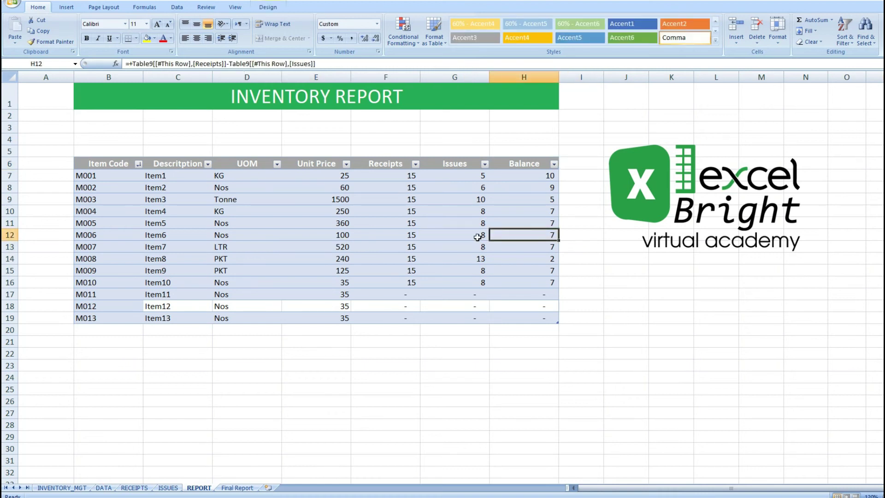
left_click(475, 236)
left_click(584, 165)
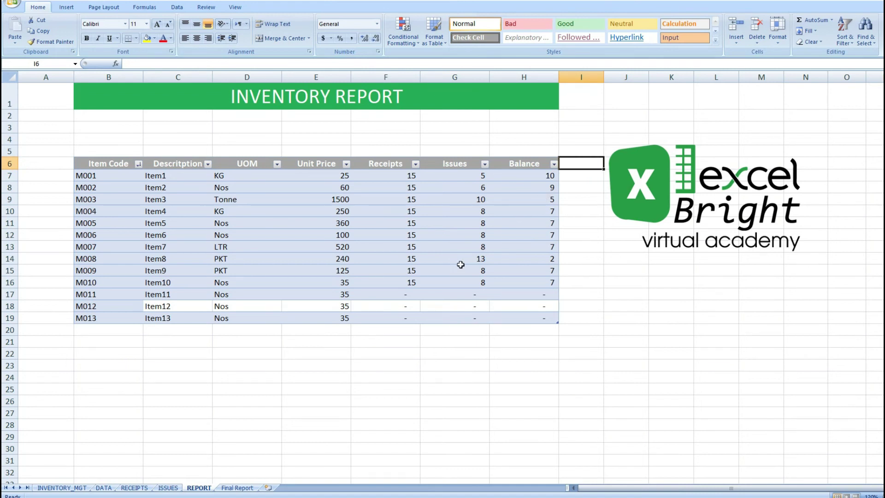
- Enter the header 'Reorder' in I6 of the INVENTORY REPORT table
type("re")
key("BackSpace")
key("BackSpace")
type("Reo")
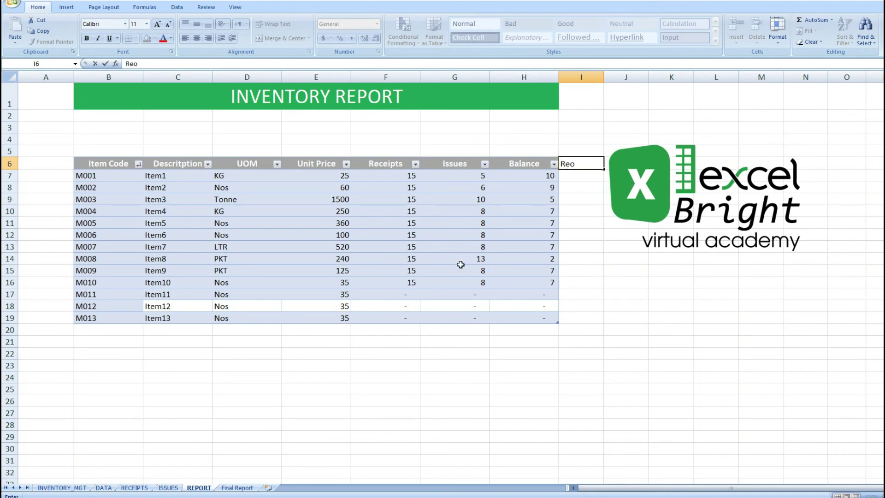
type("rder")
key("Return")
- Copy E7's INDEX/MATCH lookup into I7 and repoint it from Unit Price to the Reorder header
key("Left")
key("Right")
key("Left")
key("Left")
key("Left")
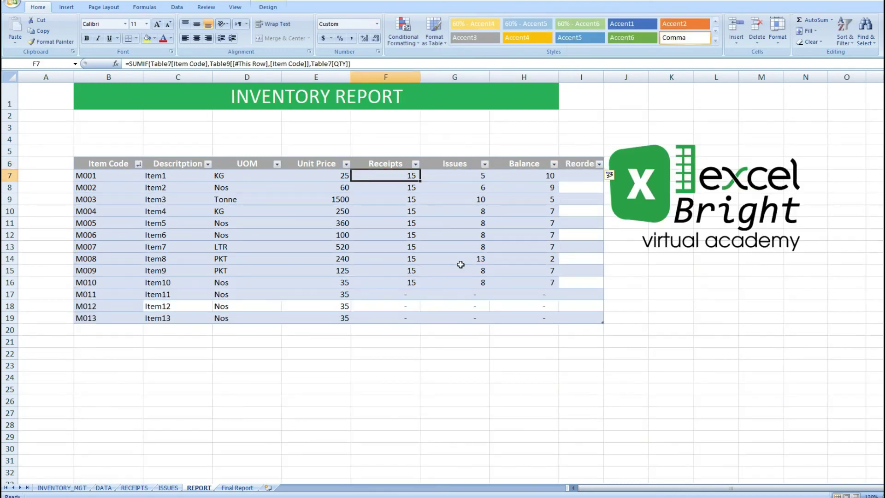
key("Left")
key("ctrl+c")
key("Right")
key("Right")
key("Right")
key("Right")
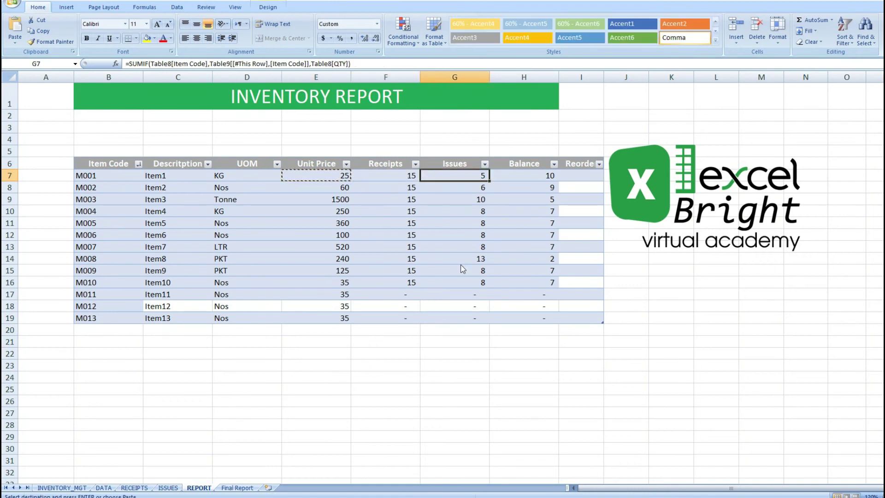
key("Return")
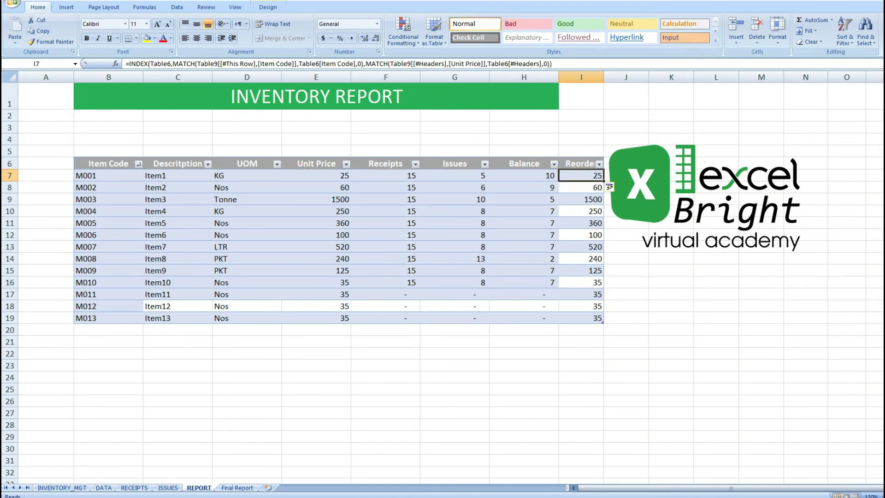
left_click(393, 64)
left_click_drag(391, 64, 481, 63)
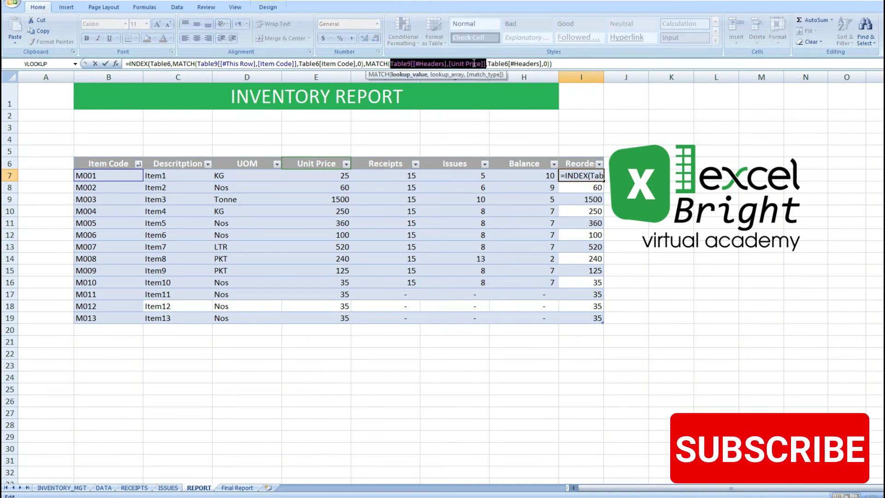
key("BackSpace")
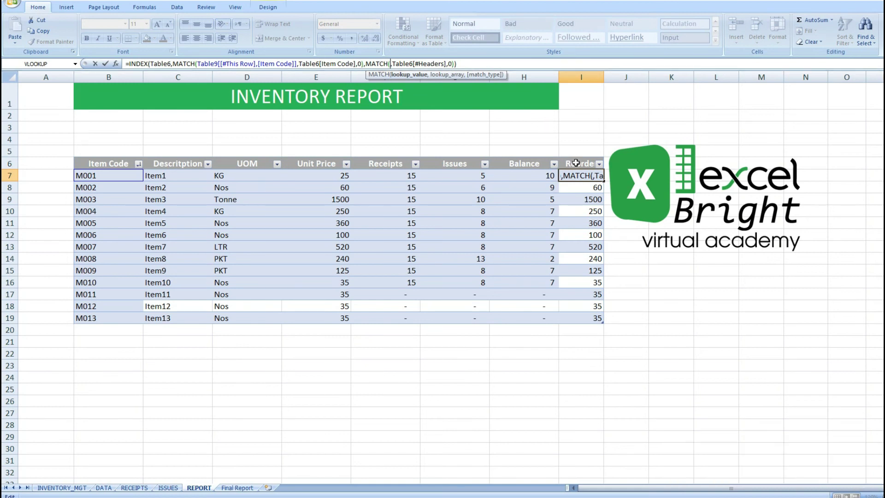
left_click(576, 163)
key("Return")
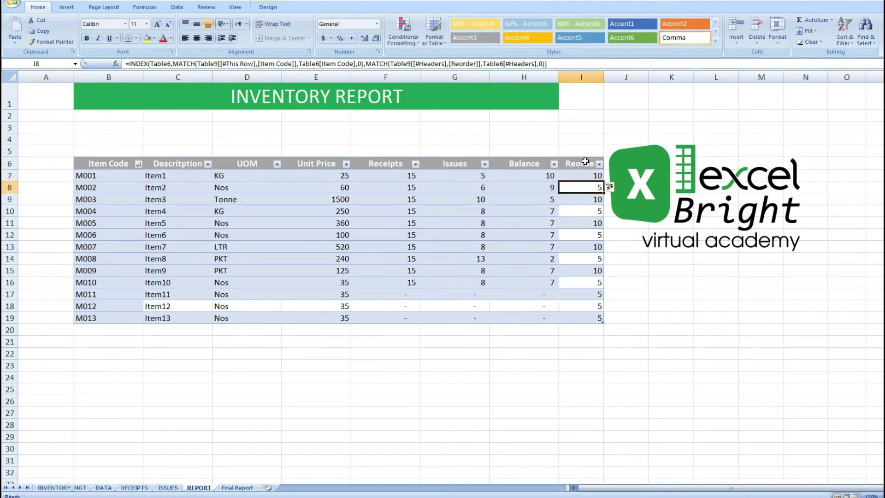
- Check the Reorder values (10 or 5) and select the report's data range B7:H19
key("Down")
key("Down")
key("Down")
key("Down")
key("Down")
key("Down")
key("Down")
key("Down")
key("Down")
key("Down")
key("Down")
key("Down")
key("Down")
key("Up")
key("Up")
key("Up")
key("Up")
key("Up")
key("Up")
key("Up")
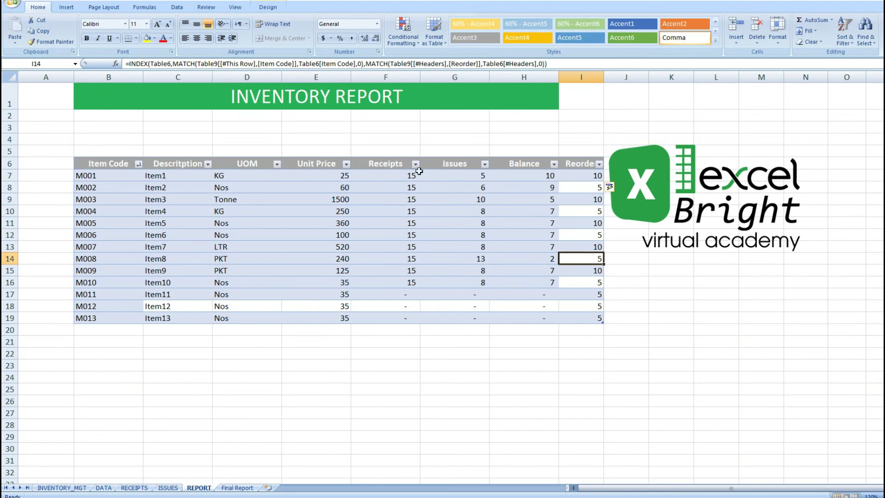
left_click(122, 176)
left_click_drag(121, 177, 506, 317)
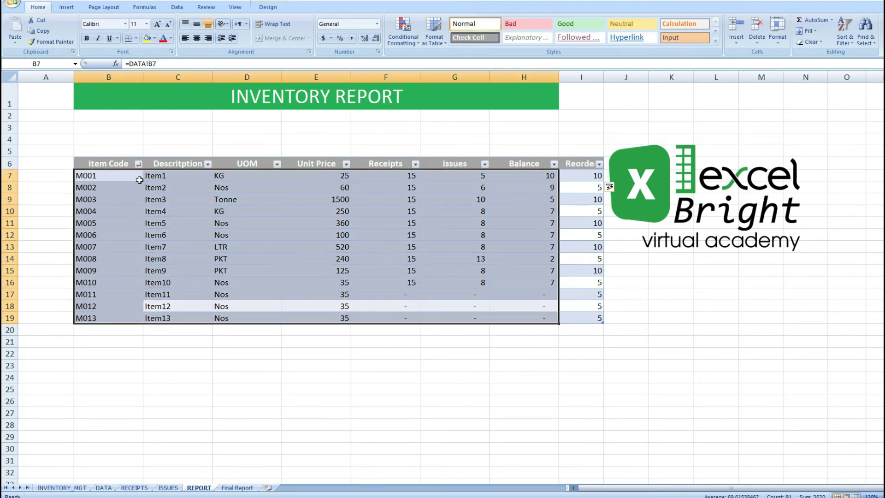
- Start a new Conditional Formatting rule of type 'Use a formula to determine which cells to format'
left_click(402, 40)
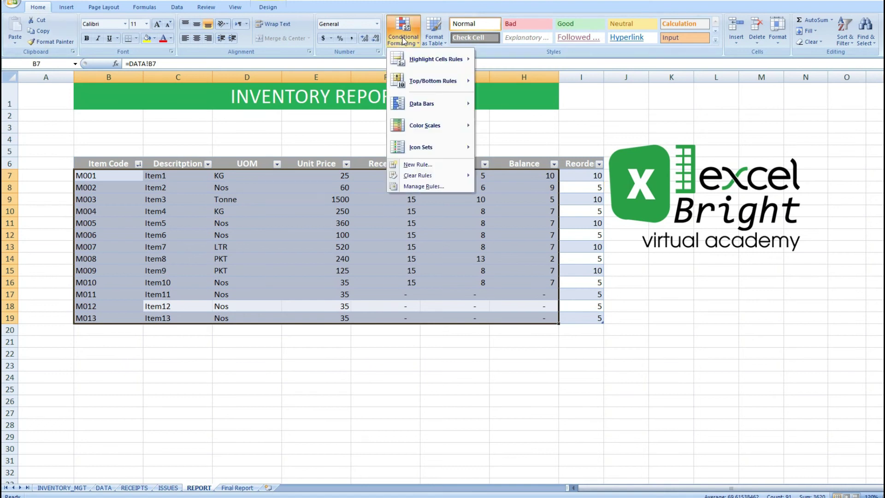
left_click(426, 166)
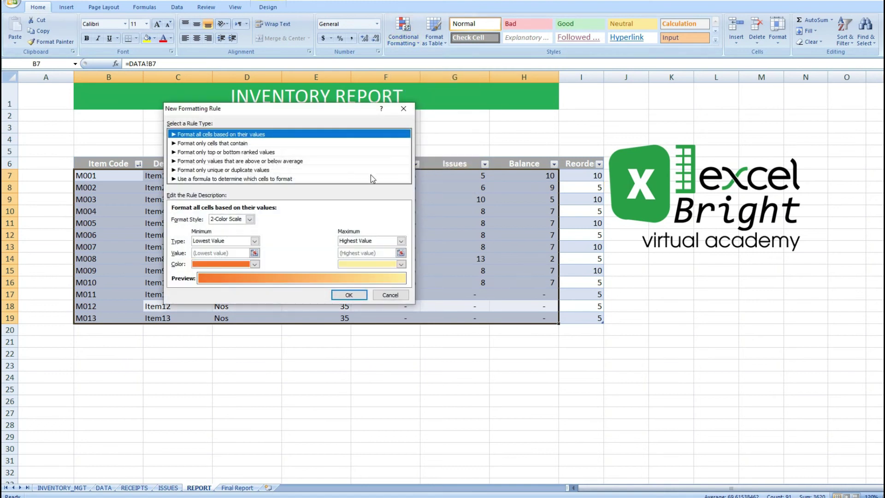
left_click_drag(297, 110, 335, 129)
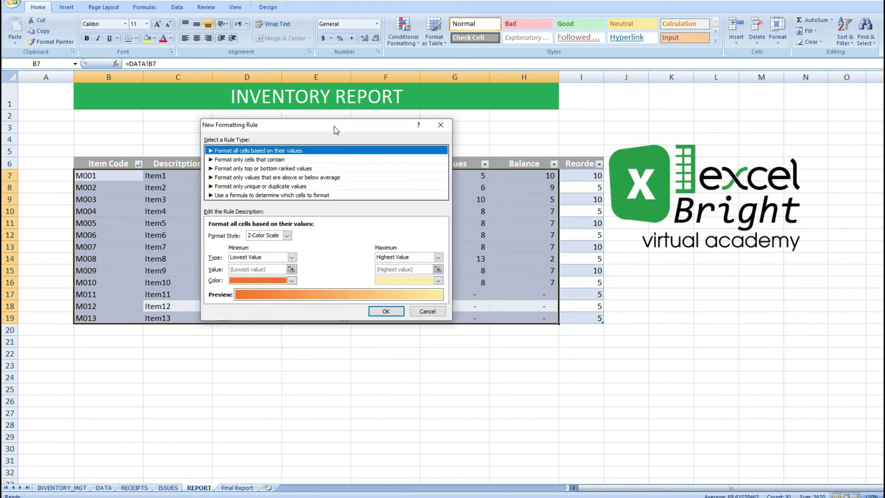
left_click(267, 196)
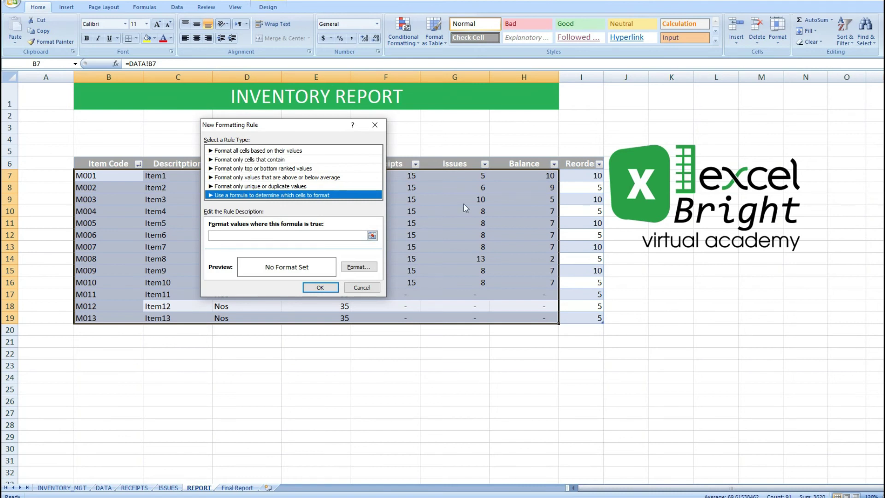
- Enter the rule formula =$H7<=$I7 by referencing H7 and I7, then open Format
left_click(280, 237)
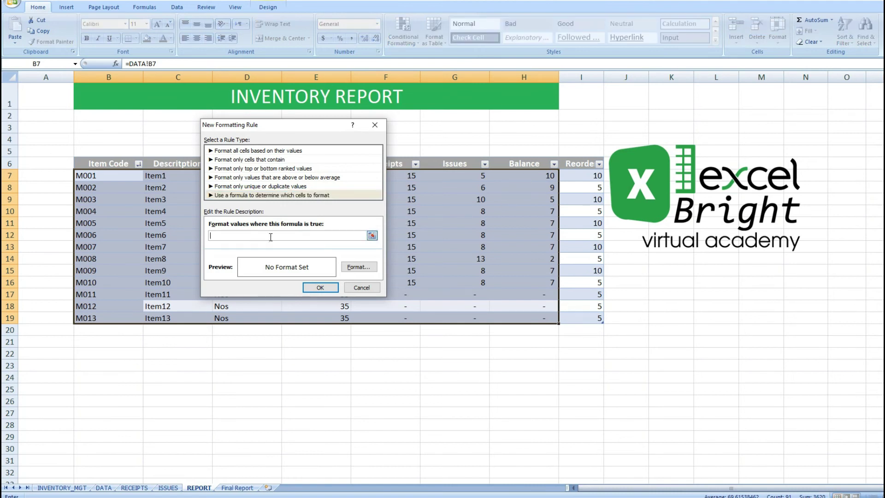
type("=")
left_click(524, 177)
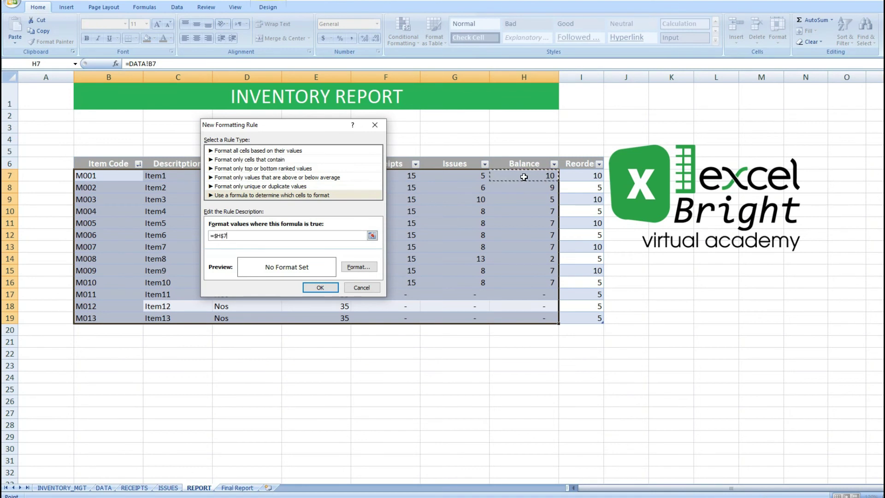
type("<=")
left_click(581, 172)
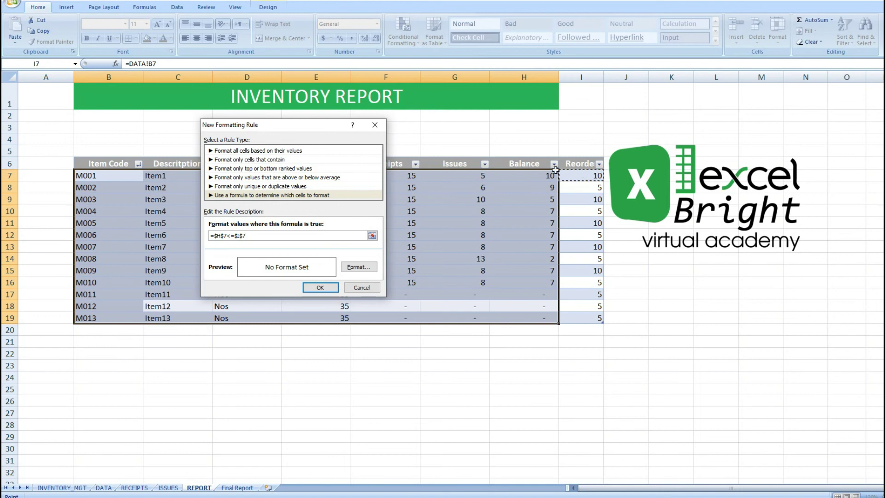
left_click(240, 234)
left_click(355, 267)
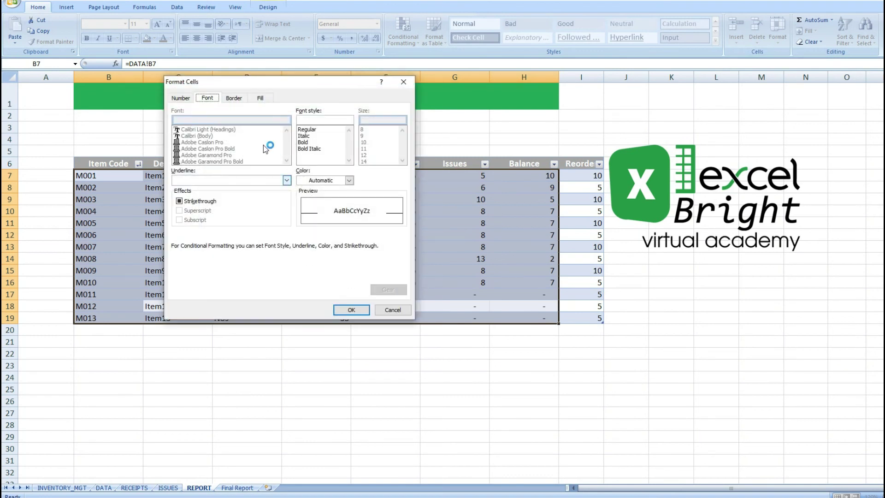
- Give the rule a gold fill, confirm it, and view rows like M001, M003 and M008 highlighted
left_click(261, 99)
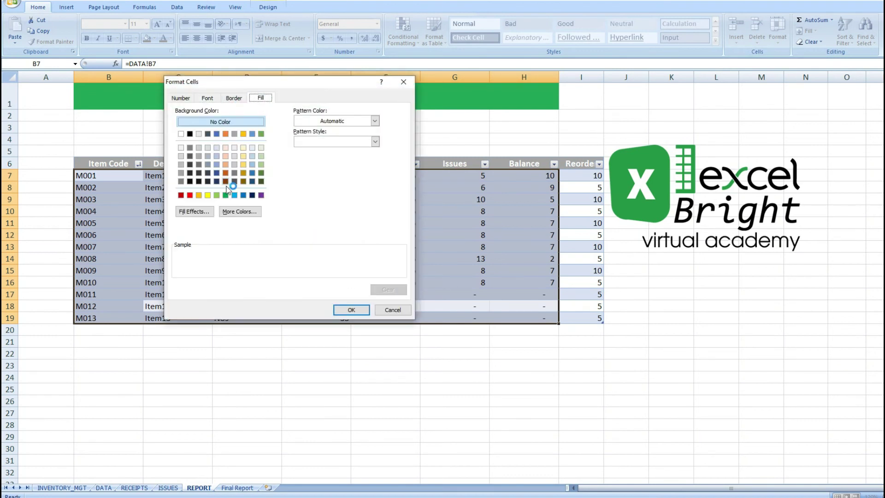
left_click(200, 195)
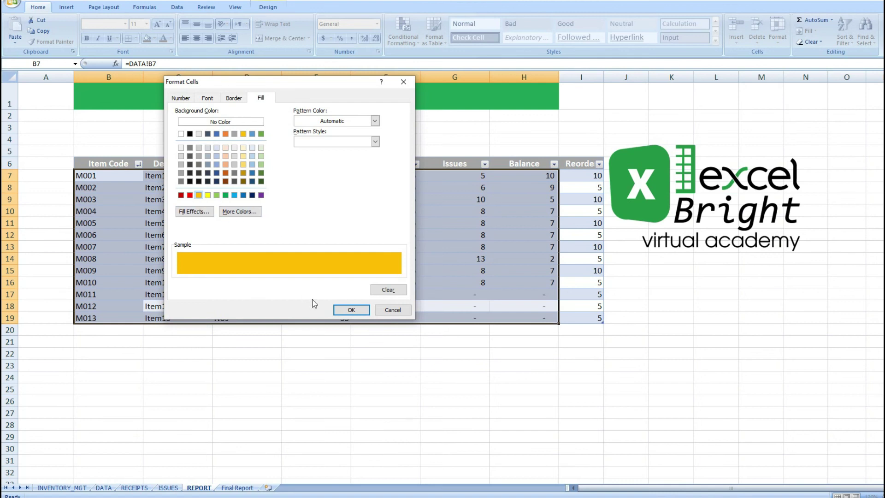
left_click(348, 311)
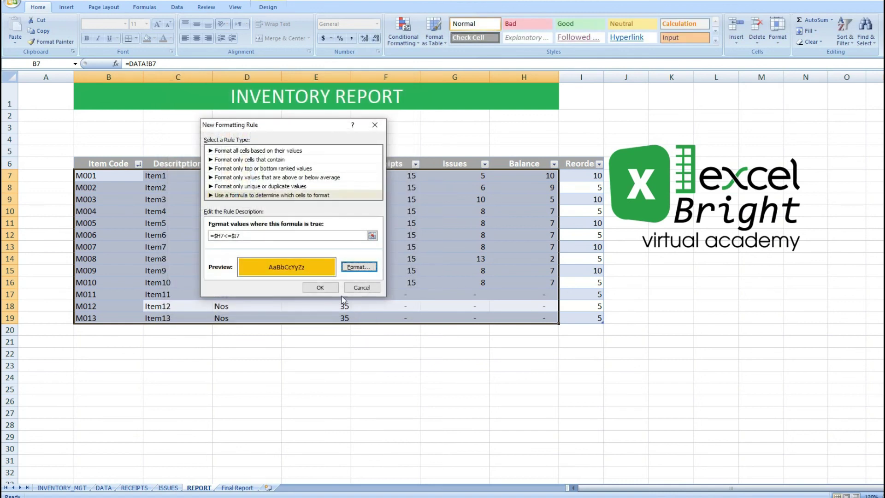
left_click(331, 290)
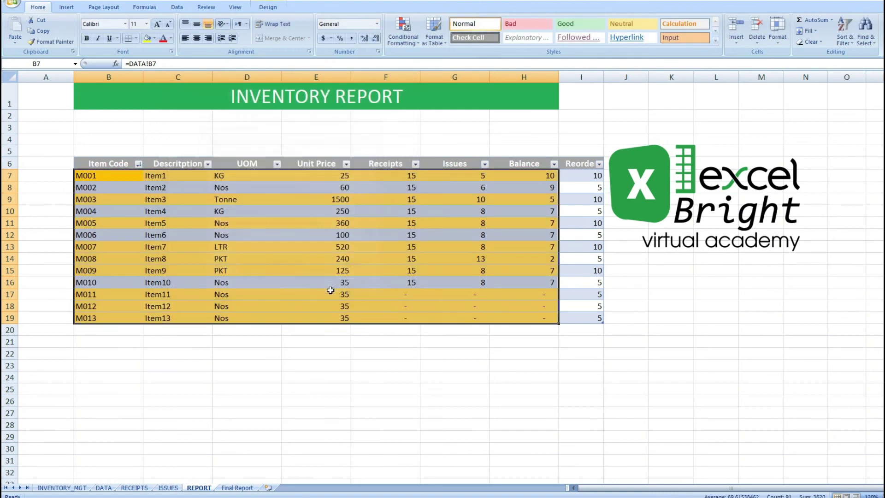
left_click(593, 258)
left_click(719, 400)
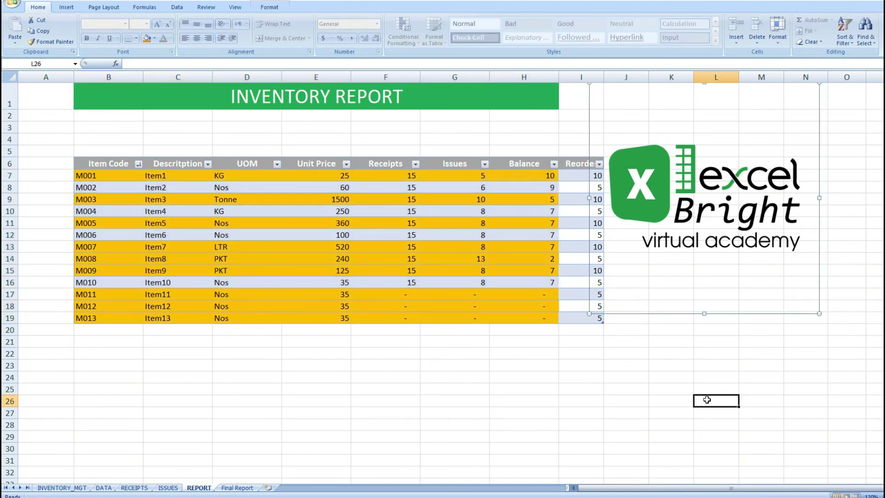
left_click(572, 320)
- Compare Balance and Reorder values across the report rows, ending on M008
key("Up")
key("Up")
key("Up")
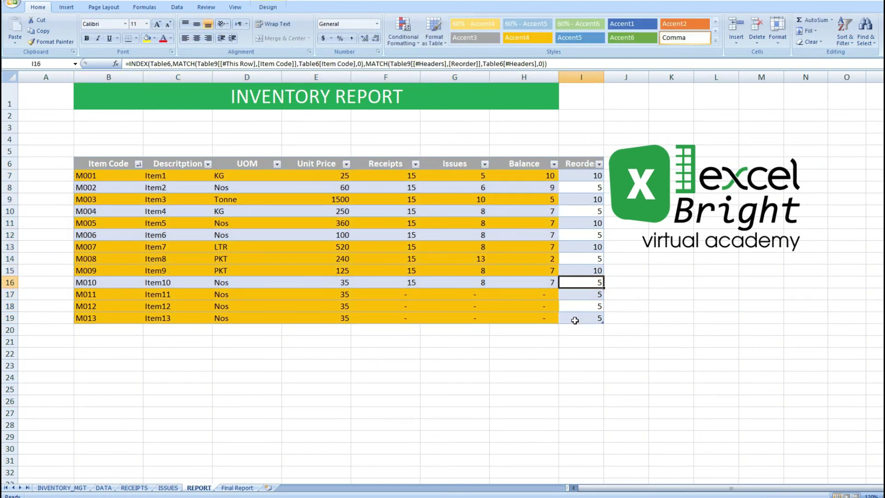
key("Left")
key("Right")
key("Up")
key("Down")
key("Left")
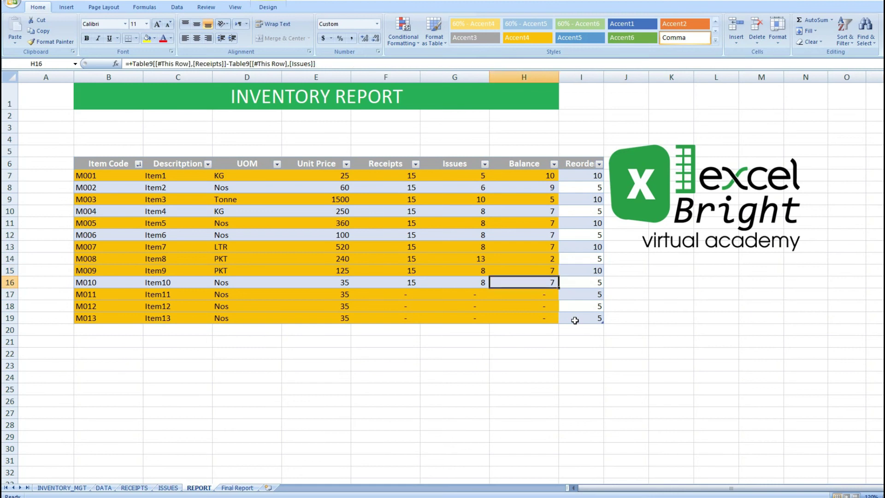
key("Right")
key("Left")
key("Up")
key("Up")
key("Up")
key("Up")
key("Right")
key("Down")
key("Down")
key("Left")
key("Left")
key("Left")
key("Left")
key("Left")
key("Left")
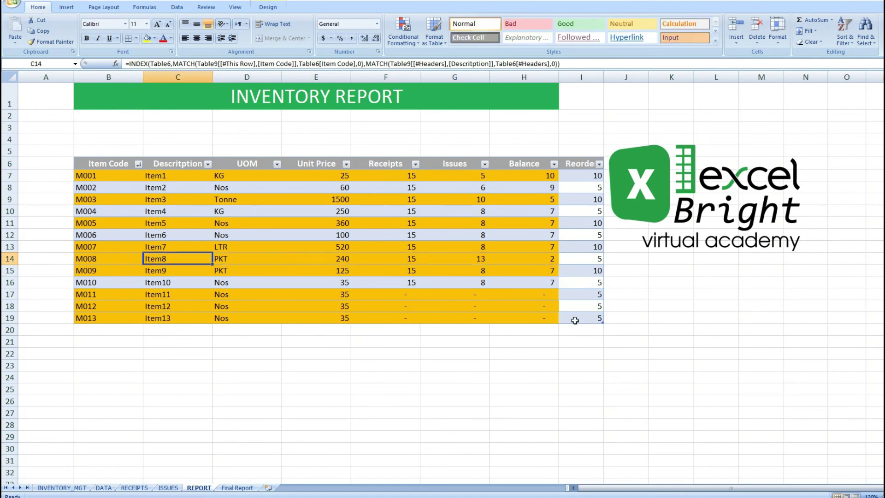
- Change the last M008 issue quantity in ISSUES G17 to 10 and check M008's balance in H14
left_click(167, 488)
left_click(171, 295)
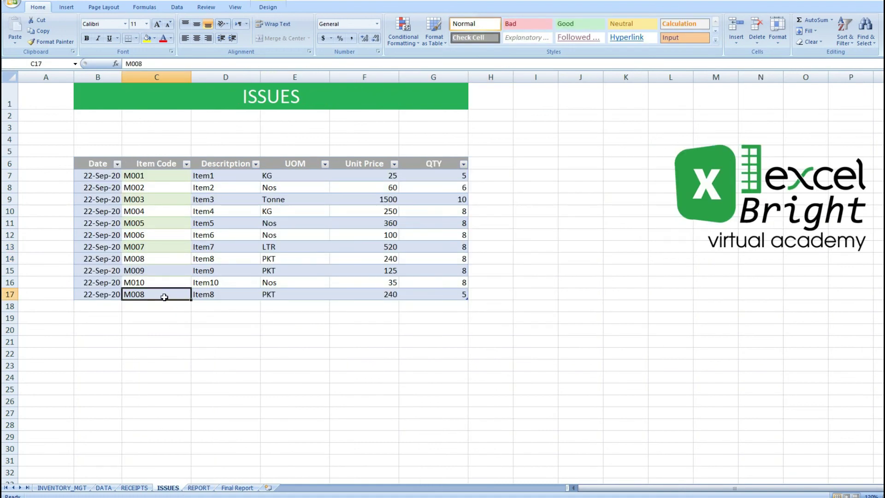
left_click(438, 296)
type("10")
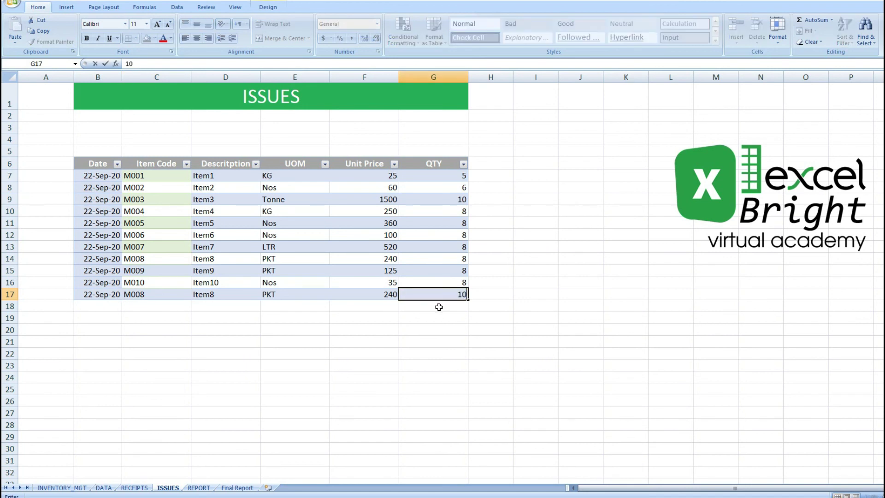
left_click(439, 306)
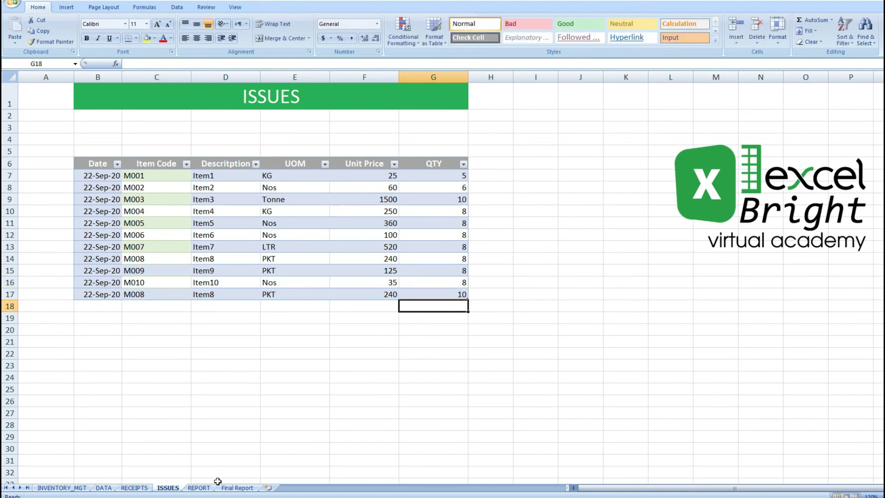
left_click(198, 487)
left_click(513, 261)
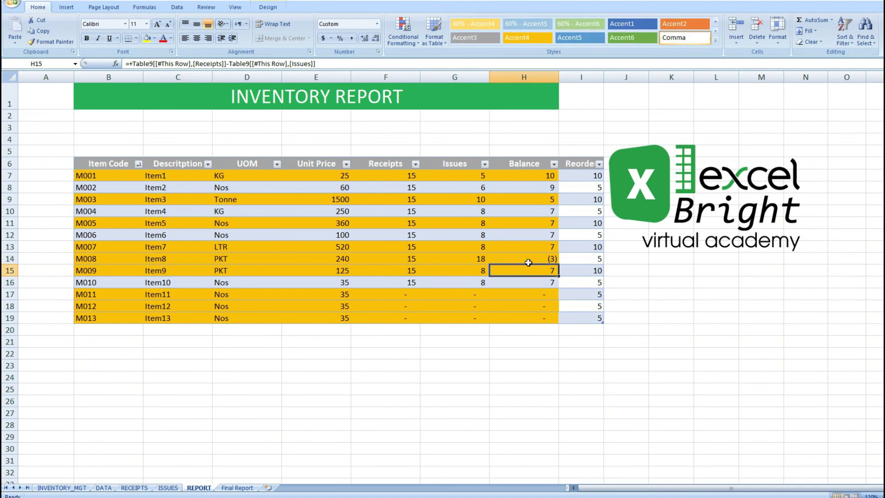
- Set the last M008 issue quantity in G17 to 0 and return to REPORT
left_click(175, 490)
left_click(436, 293)
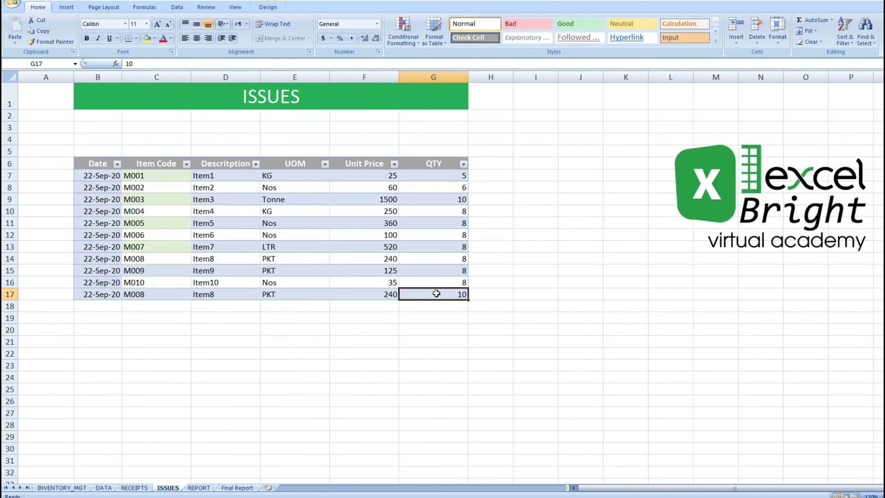
type("0")
key("Return")
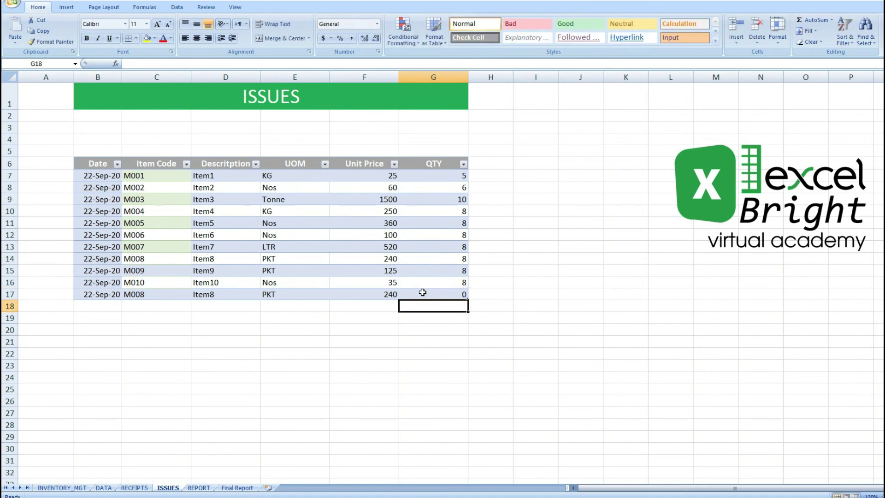
left_click(198, 488)
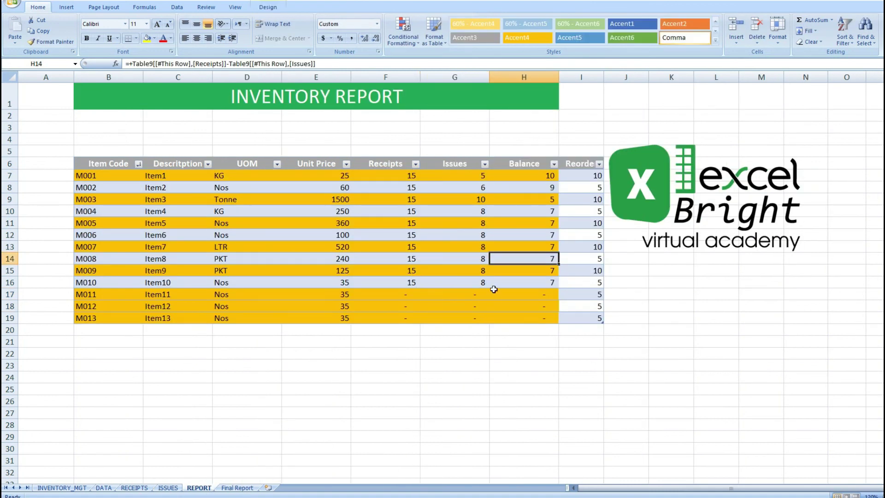
- Review M008's Receipts, Balance and Reorder values, then M011's row
key("Right")
key("Left")
key("Left")
key("Left")
key("Left")
key("Left")
key("Left")
key("Right")
key("Right")
key("Right")
key("Right")
key("Right")
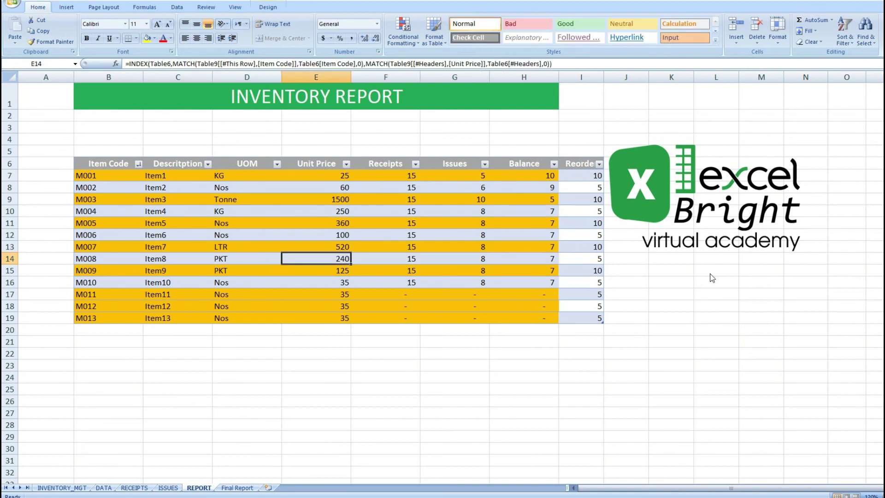
key("Right")
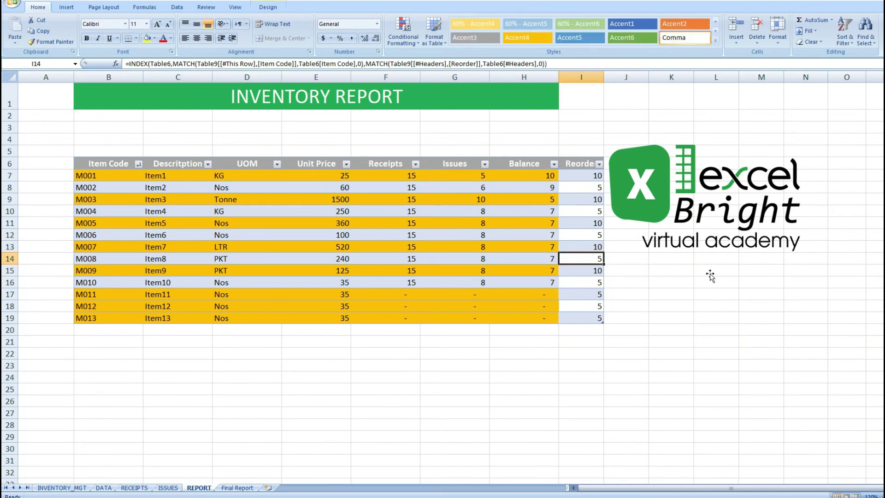
key("Left")
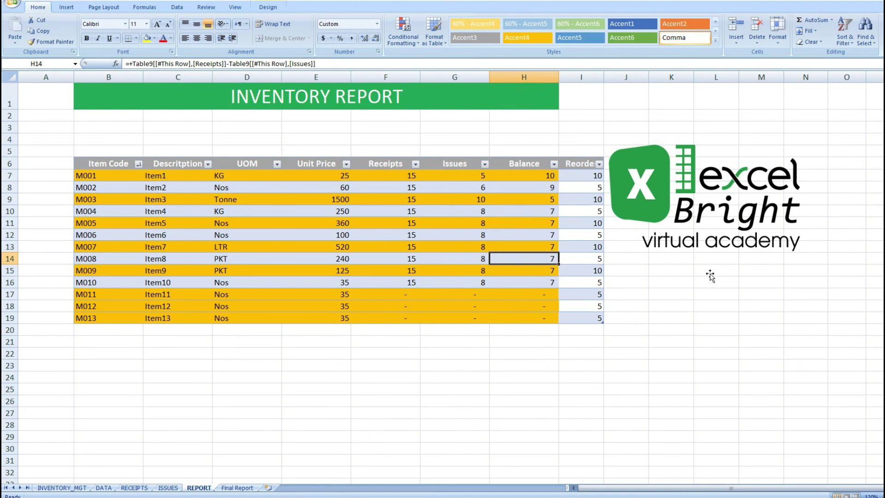
key("Down")
key("Down")
key("Down")
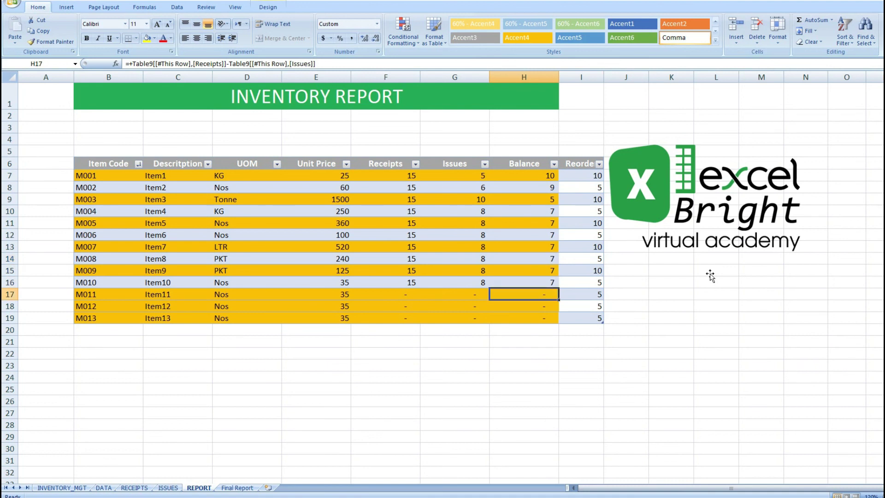
key("Left")
key("Left")
key("Left")
key("Left")
key("Left")
key("Left")
key("Right")
key("Right")
key("Right")
key("Right")
key("Right")
key("Right")
- On Final Report, inspect the item code and the Balance Qty lookup formula
left_click(239, 488)
left_click_drag(246, 235, 251, 313)
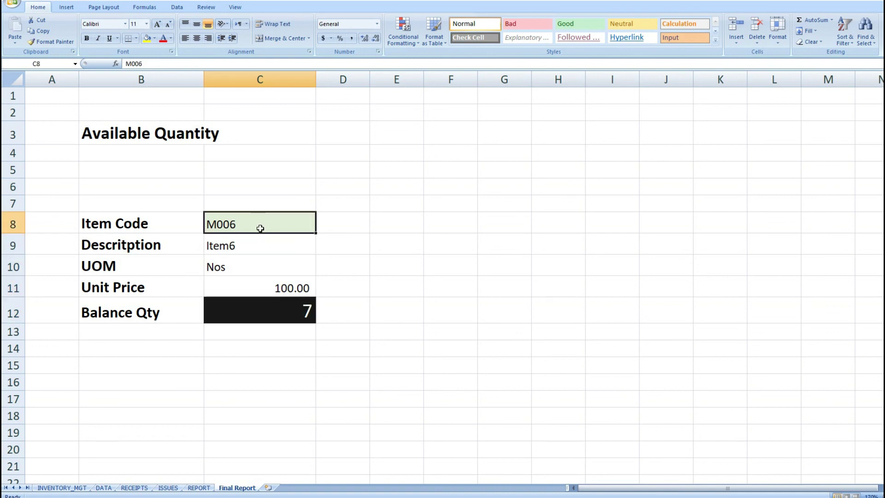
left_click(267, 309)
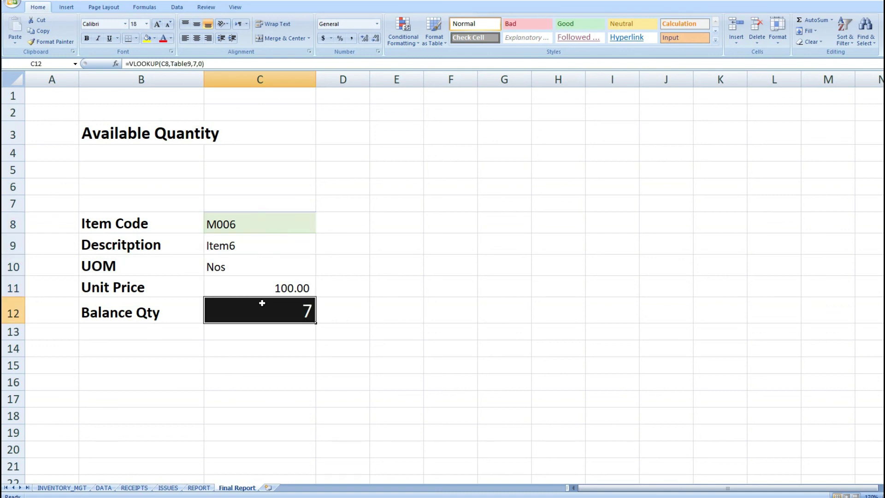
left_click(250, 226)
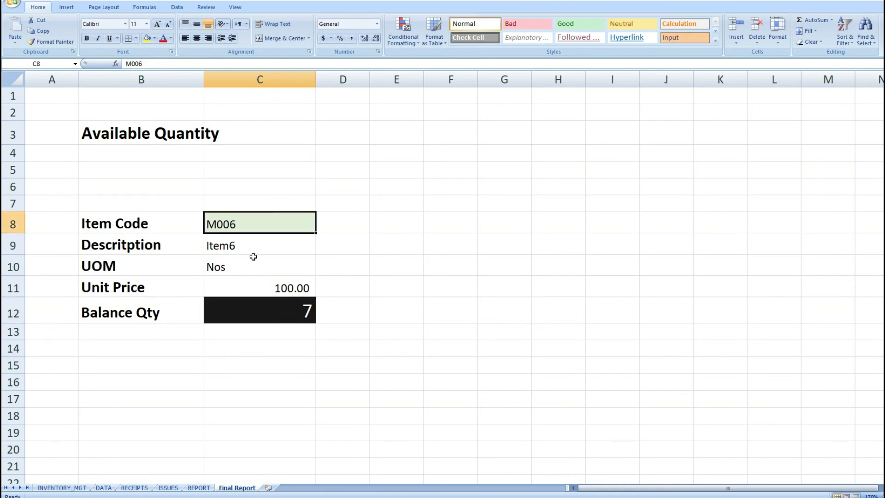
left_click(268, 311)
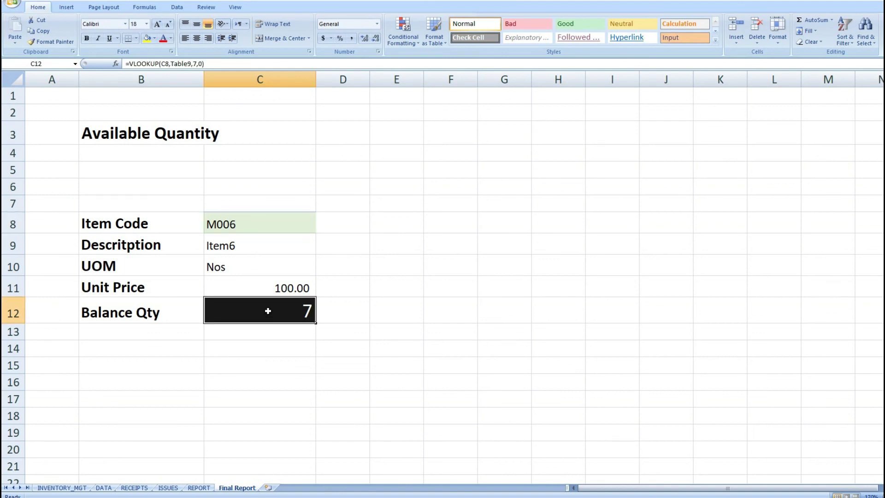
- Clear the item code and lookup cells C8 to C12, then bring up the DATA sheet
left_click_drag(264, 223, 267, 309)
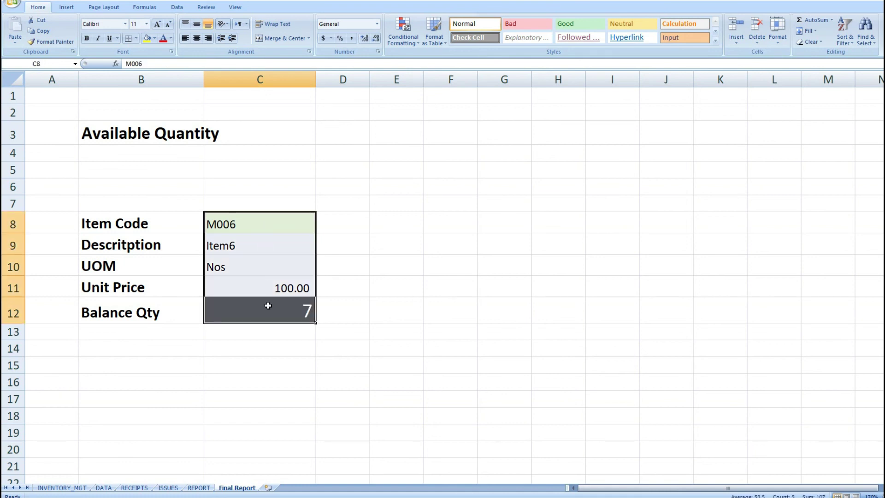
key("Delete")
key("Up")
key("Down")
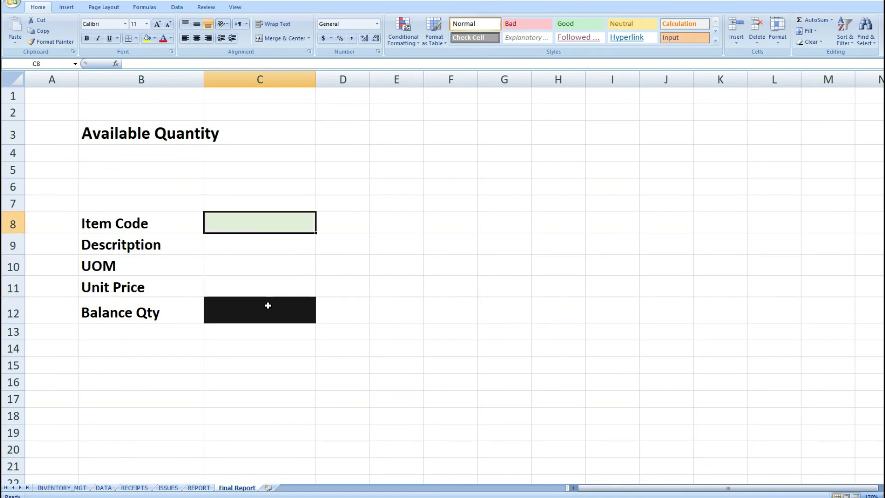
left_click(104, 488)
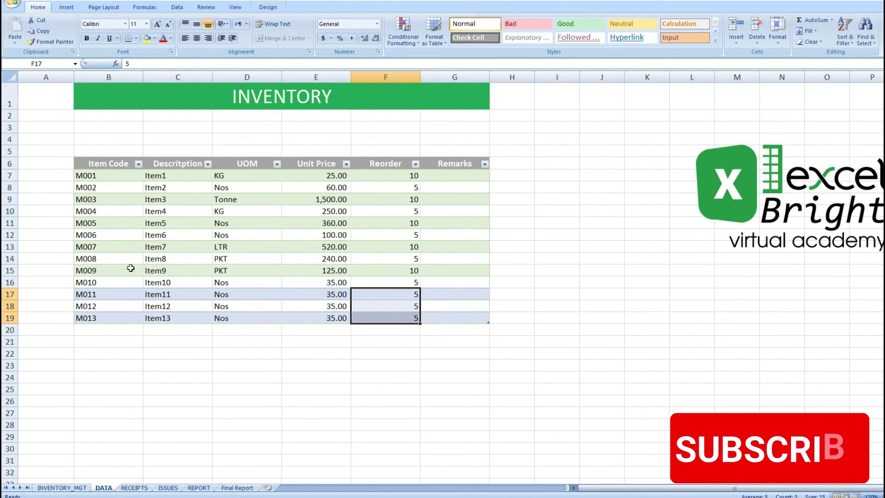
- Copy item code M007 from the DATA table into Final Report C8
left_click(102, 247)
key("ctrl+c")
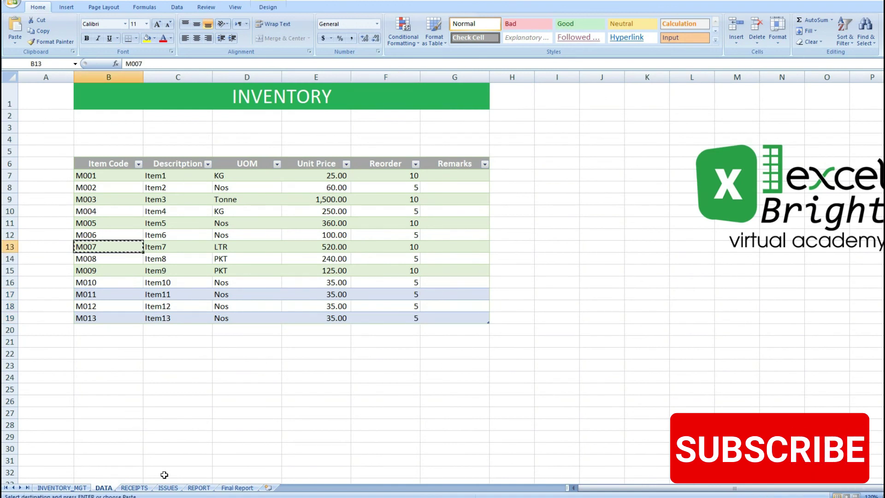
left_click(238, 488)
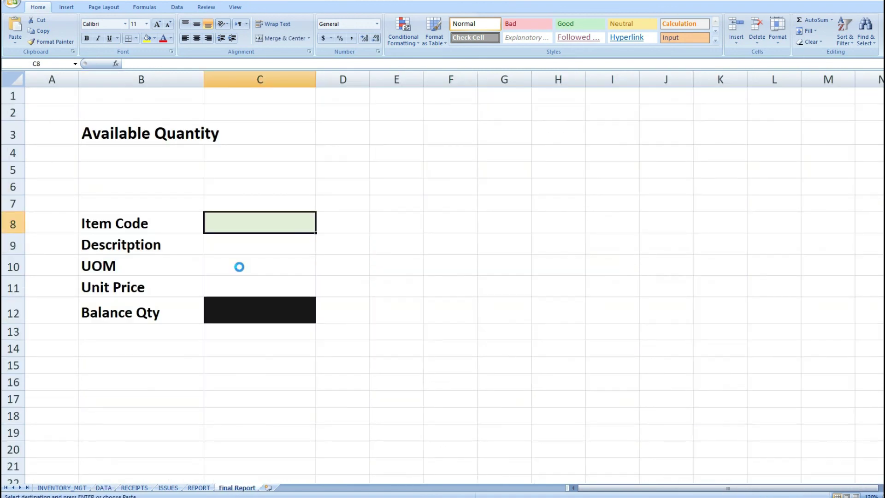
key("ctrl+v")
left_click(249, 257)
- Begin a VLOOKUP in C9 with the REPORT rows as range, then back out the range
left_click(247, 246)
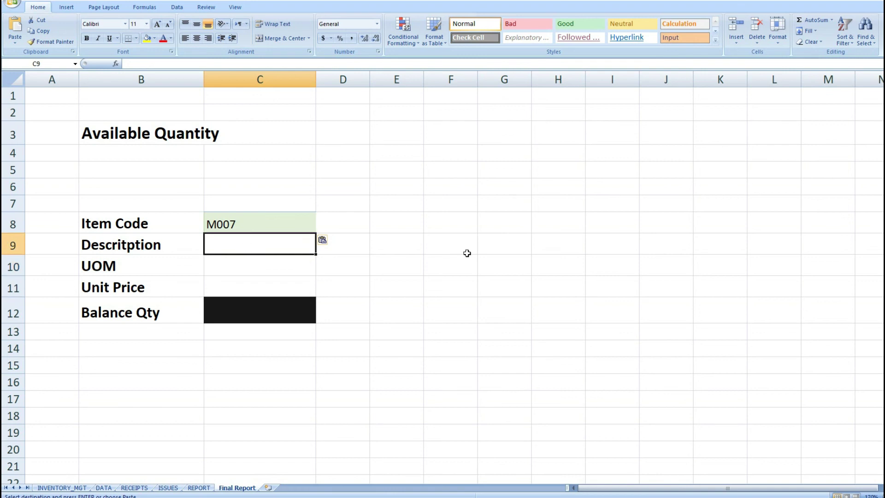
type("=v")
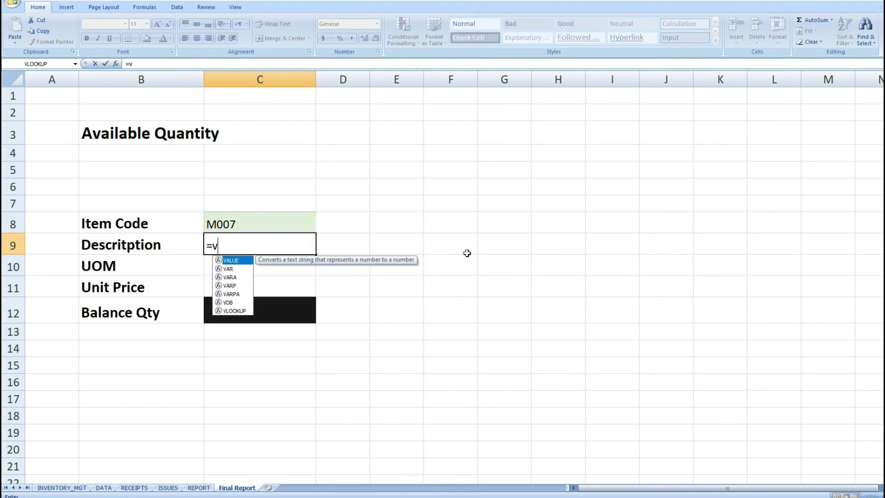
type("l")
key("Tab")
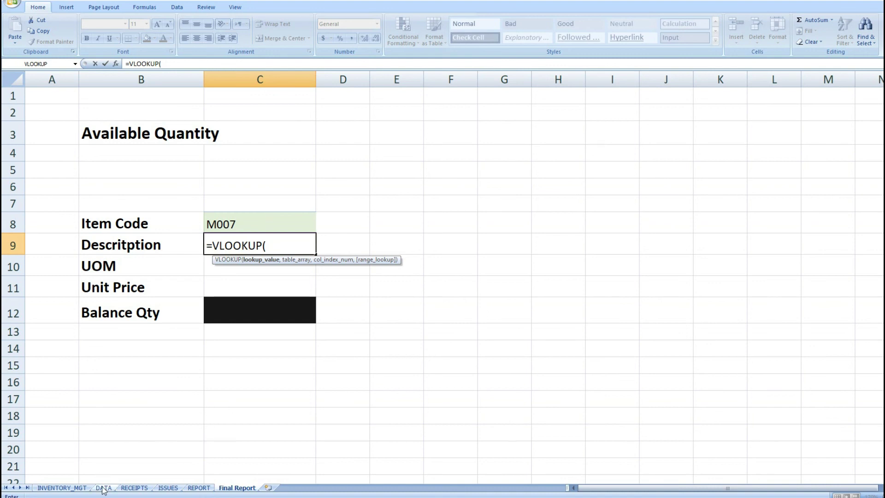
left_click(198, 487)
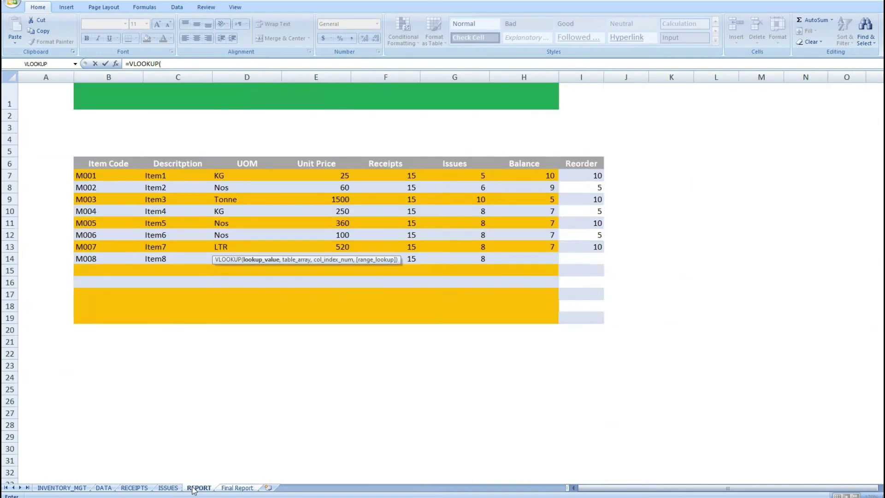
left_click_drag(92, 175, 570, 317)
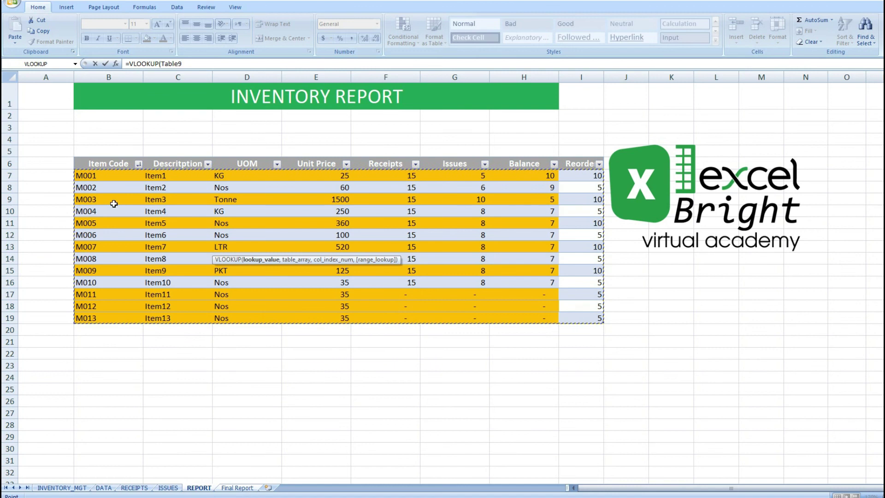
type(",")
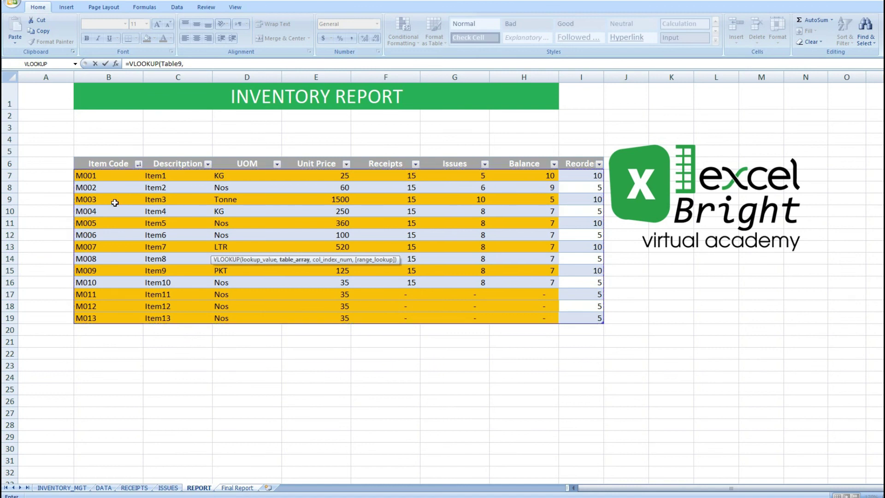
key("BackSpace")
key("BackSpace")
key("BackSpace")
key("BackSpace")
key("BackSpace")
key("BackSpace")
key("BackSpace")
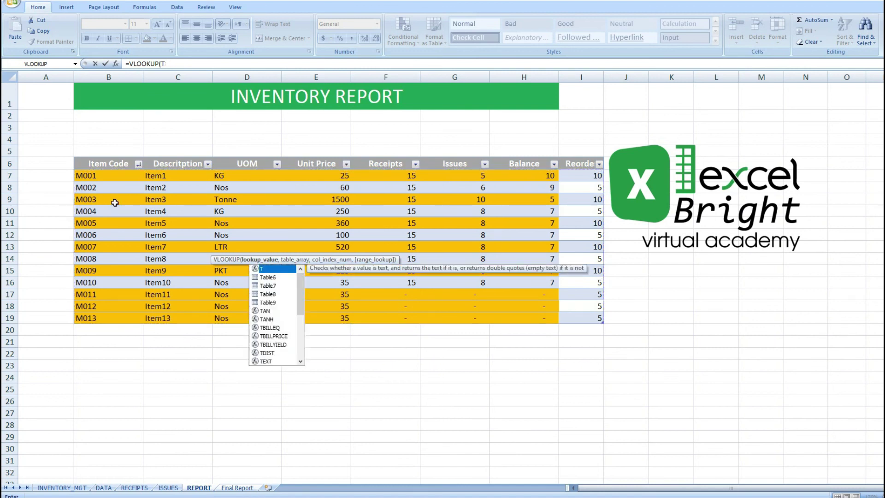
- Complete C9 as =VLOOKUP('Final Report'!C8,Table9,2,0) so it shows Item7
left_click(237, 488)
left_click(229, 225)
type(",")
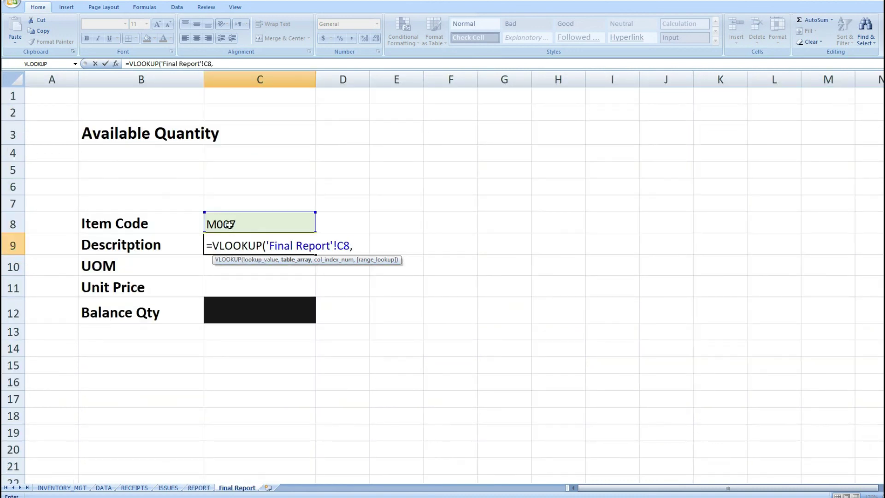
left_click(200, 488)
left_click_drag(118, 176, 583, 319)
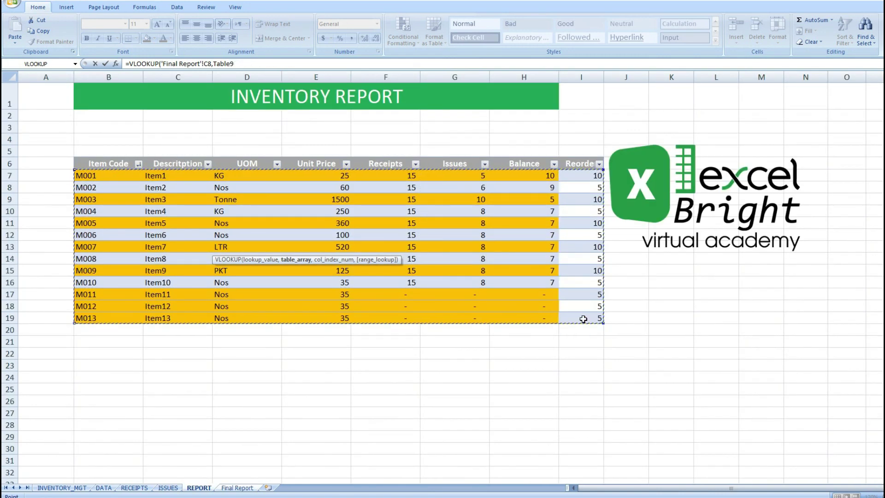
type(",2")
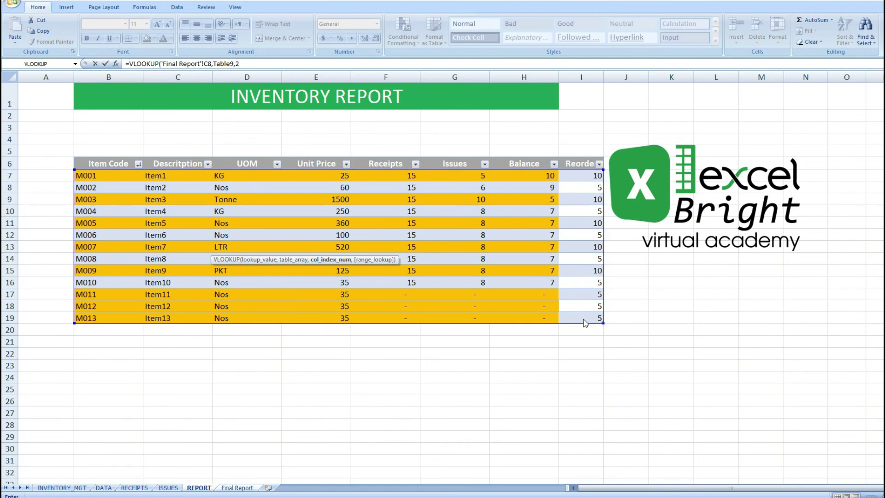
type(",0)")
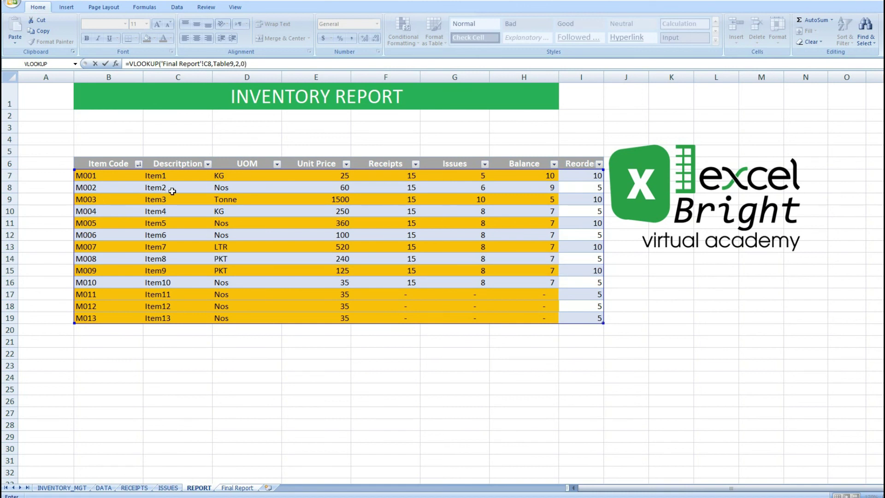
key("Return")
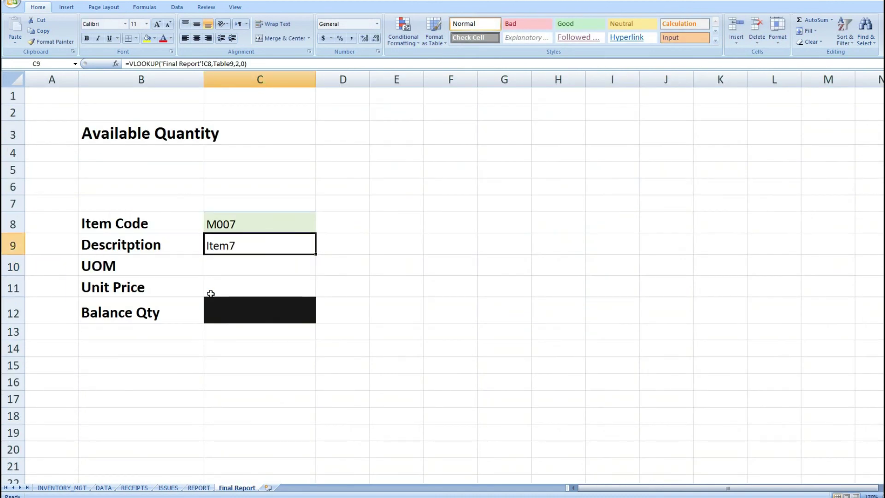
- Copy the Description lookup into C10 with column index 3 to return UOM LTR
left_click_drag(247, 64, 113, 55)
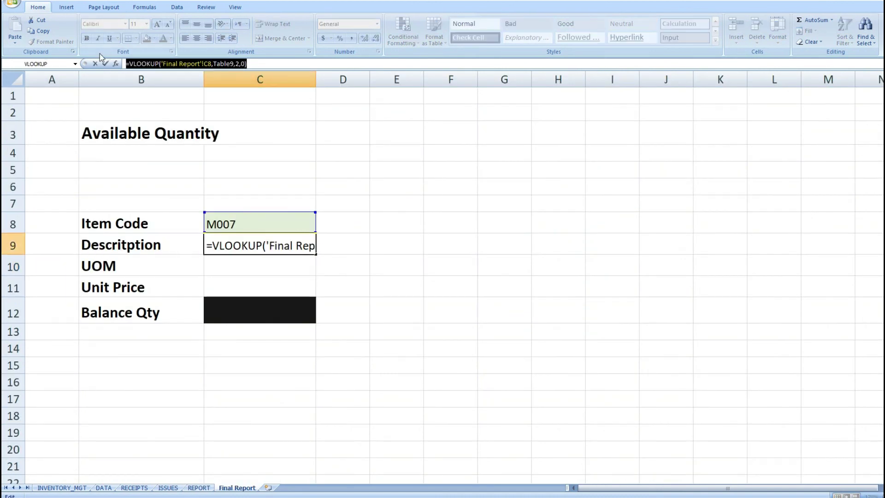
key("Escape")
left_click(258, 264)
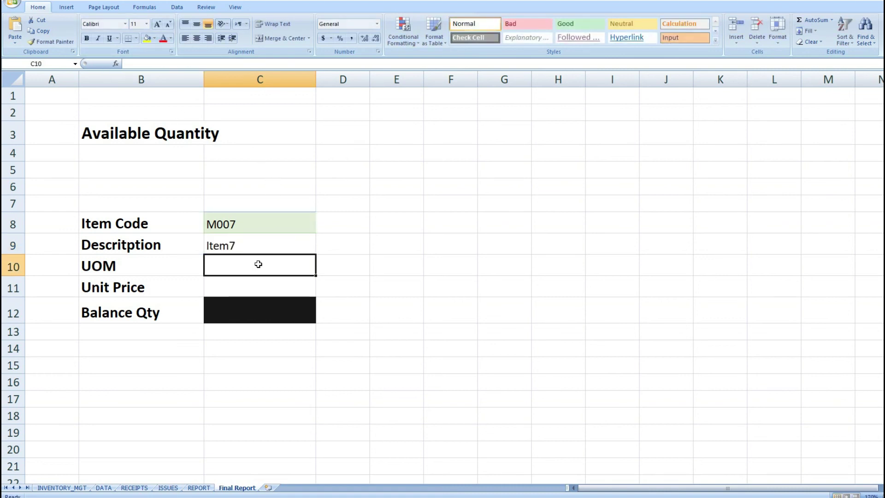
key("ctrl+v")
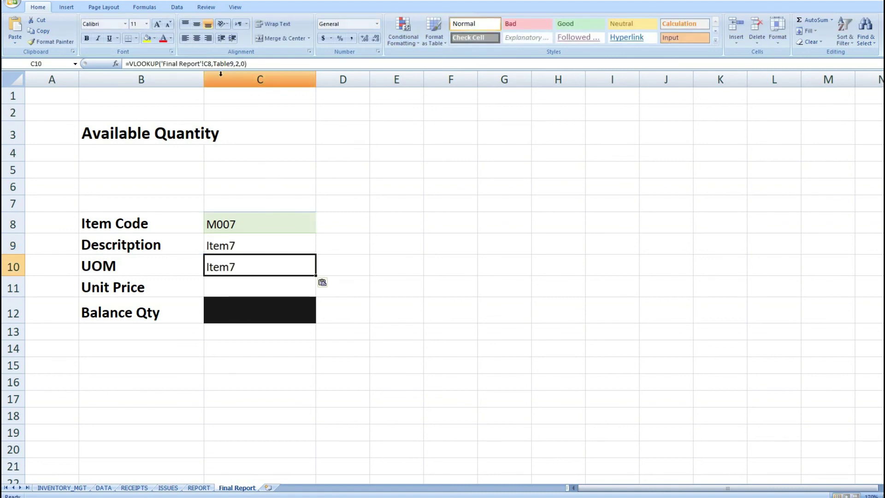
left_click(236, 63)
key("Delete")
type("3")
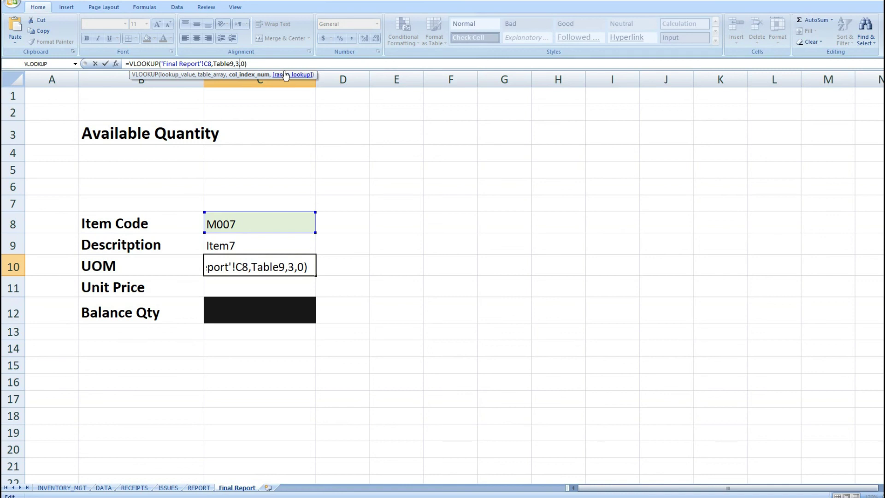
key("Return")
- Copy the UOM lookup into C11 with column index 4 to return Unit Price 520.00
key("Up")
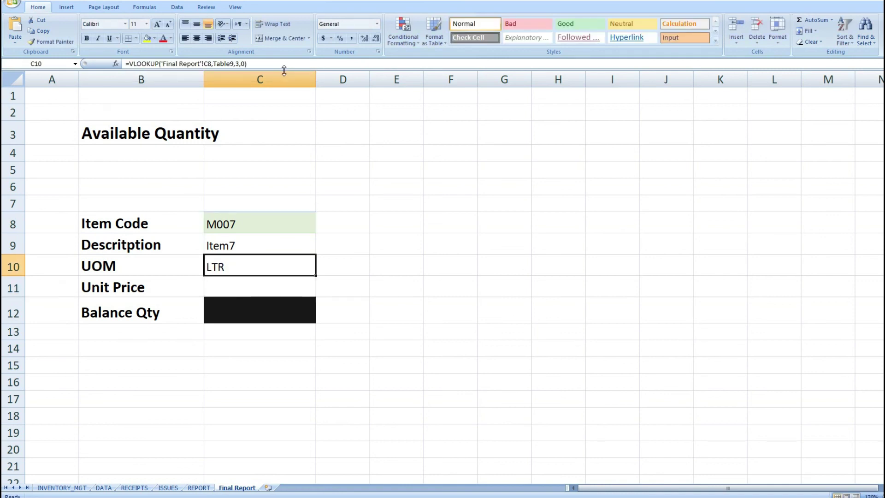
left_click(253, 64)
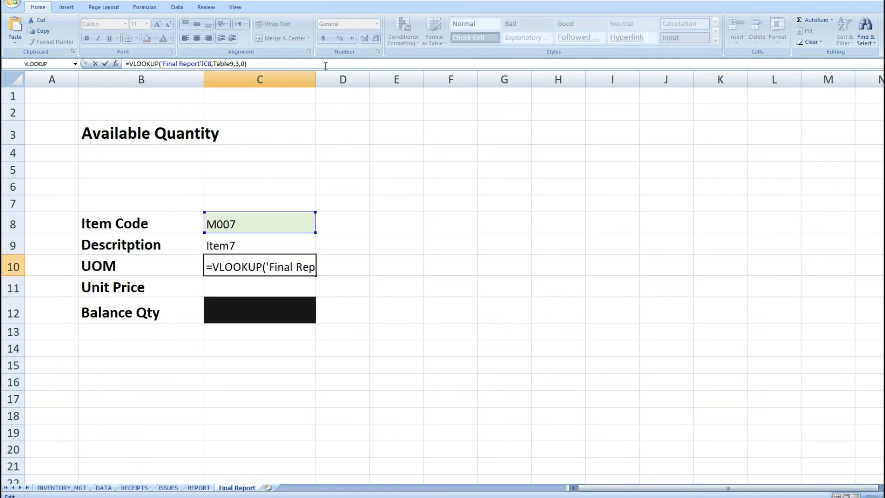
left_click_drag(274, 65, 134, 46)
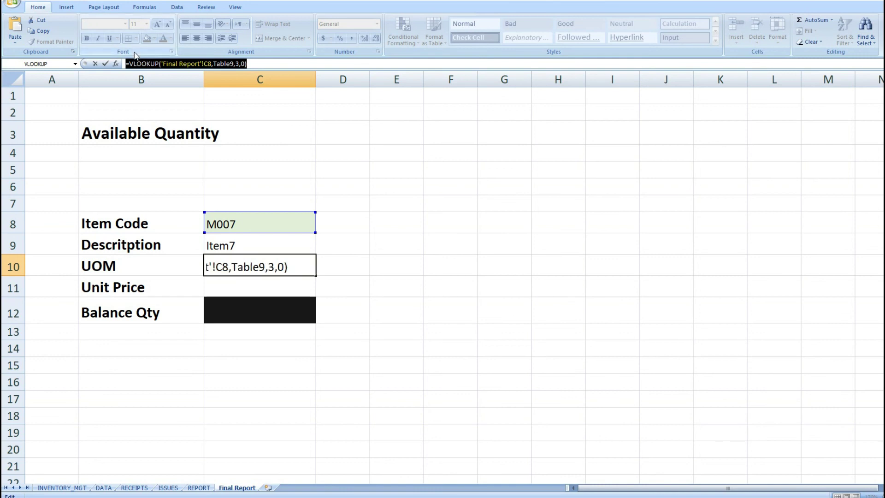
key("Escape")
left_click(238, 291)
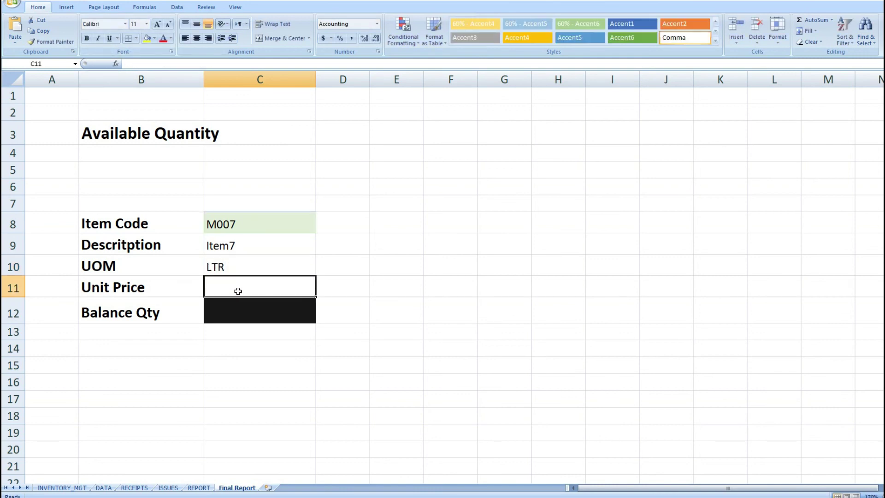
key("ctrl+v")
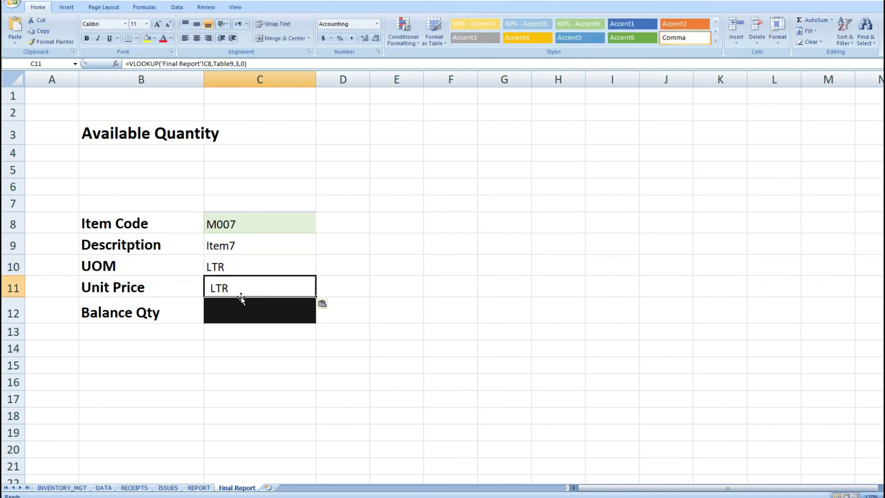
left_click(239, 64)
key("BackSpace")
type("4")
key("Return")
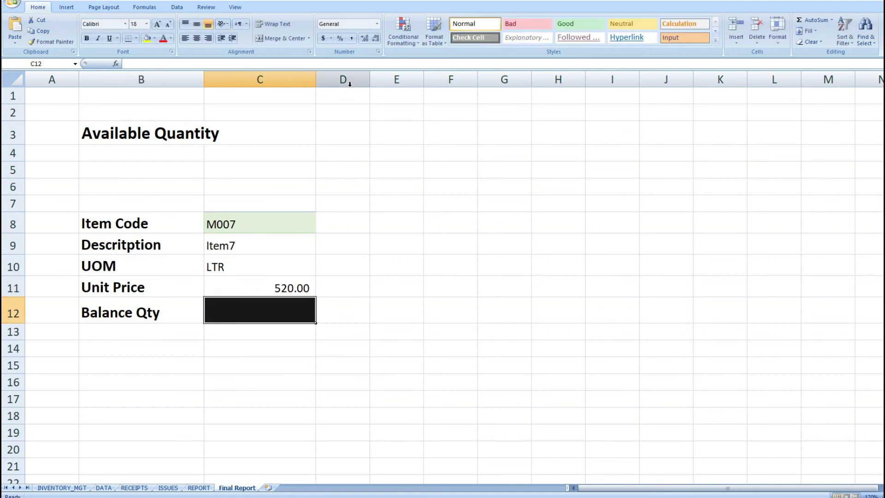
- Paste the Unit Price lookup into Balance Qty and locate the Balance column on REPORT
key("Up")
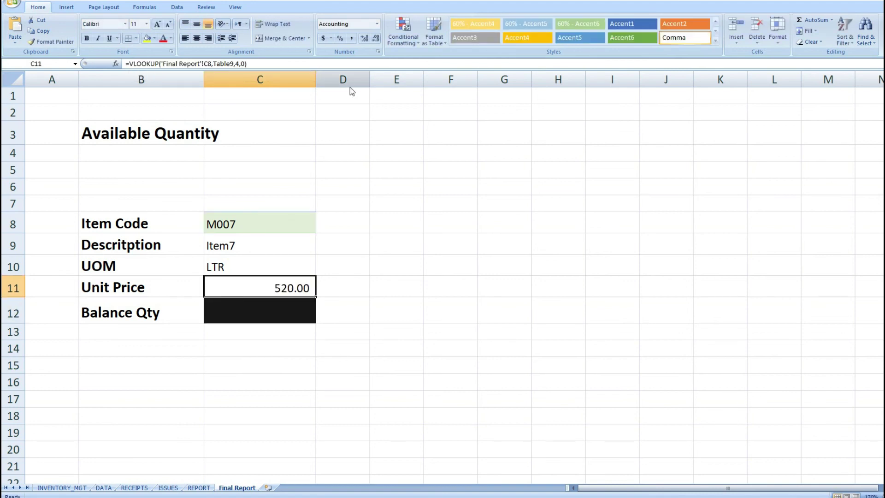
key("Down")
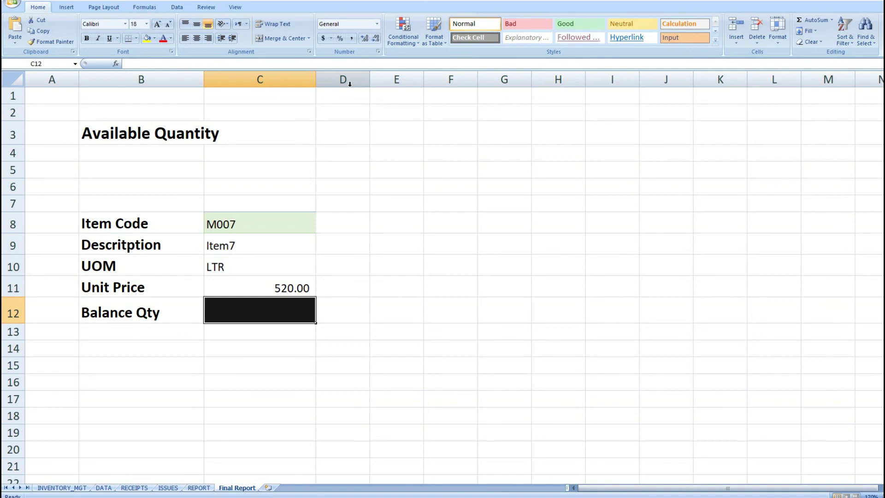
key("Up")
left_click_drag(248, 63, 91, 58)
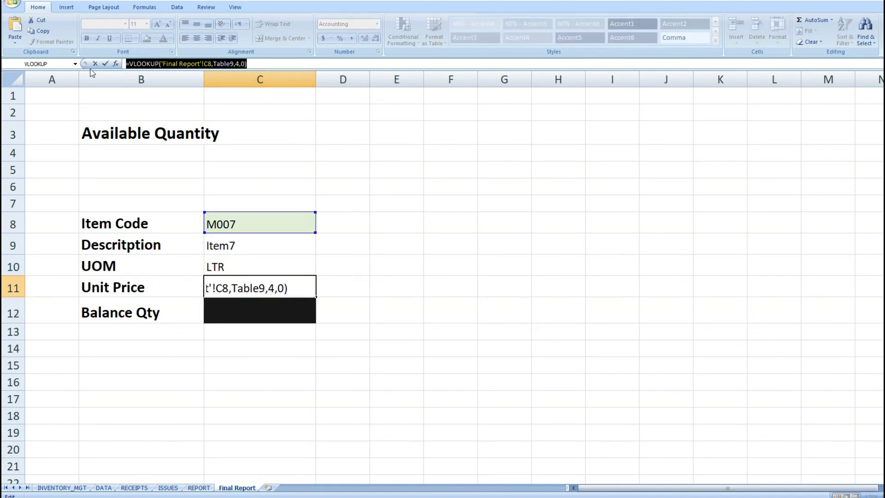
key("Escape")
left_click(249, 306)
key("ctrl+v")
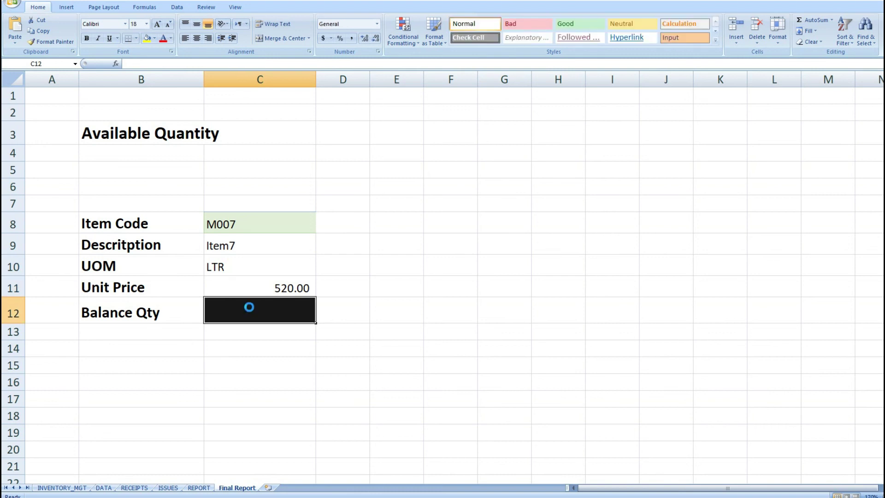
left_click(199, 488)
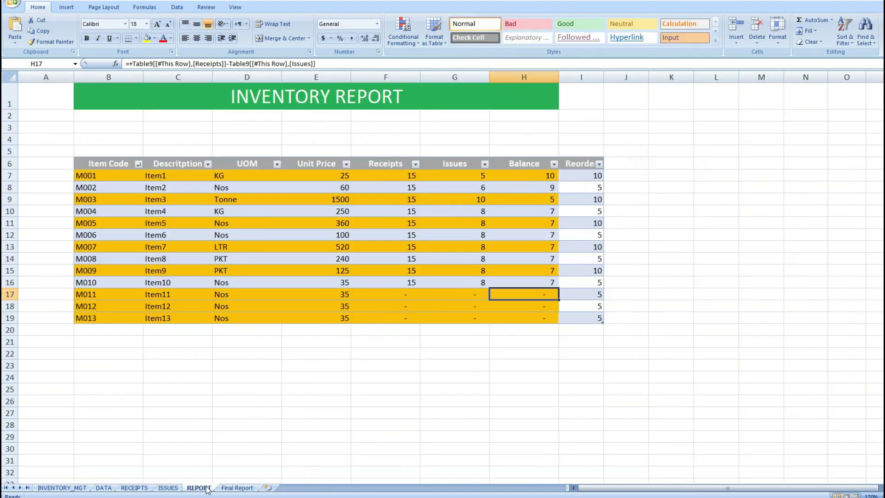
left_click(113, 188)
key("Right")
key("Right")
key("Right")
key("Right")
key("Right")
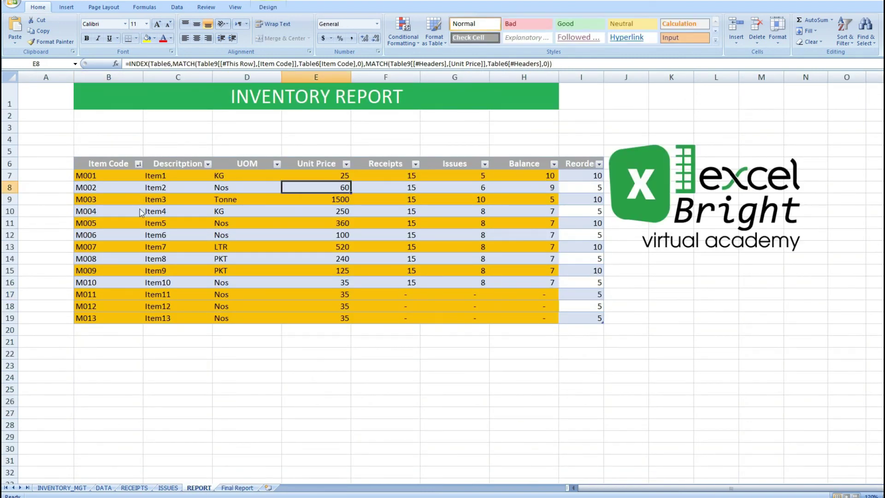
key("Right")
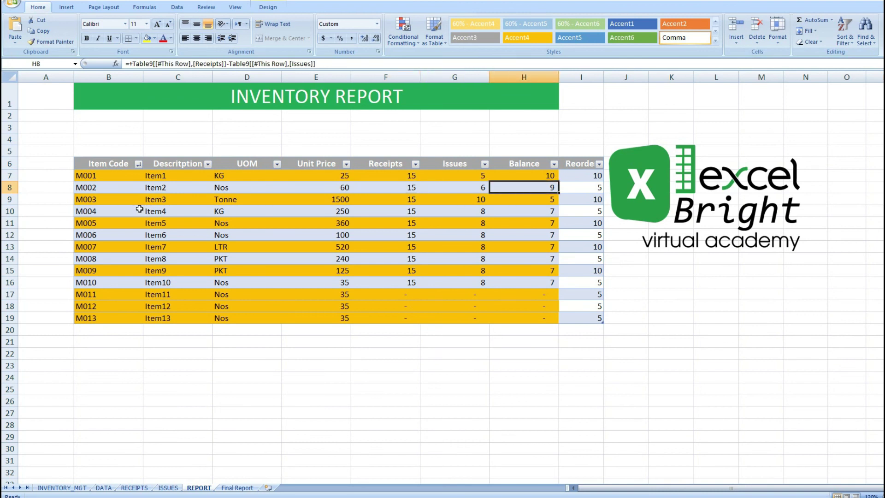
- Change the Balance Qty formula's column index to 7 so it shows 7
left_click(233, 488)
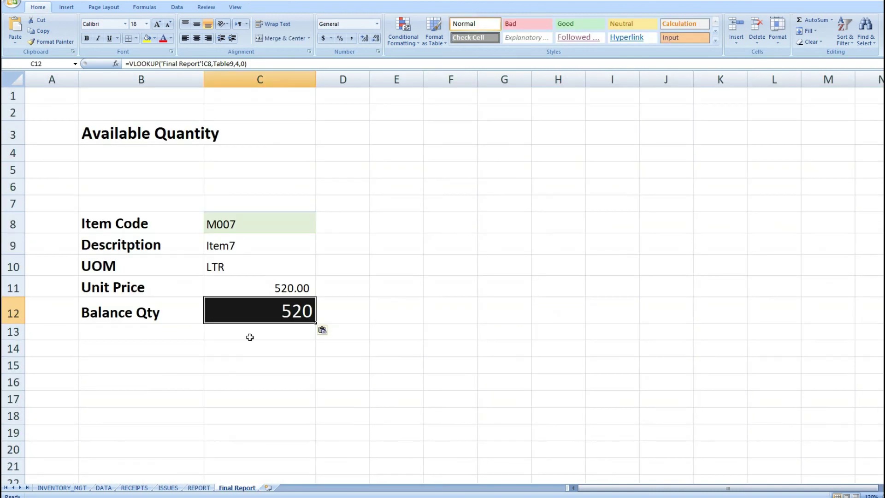
left_click(237, 64)
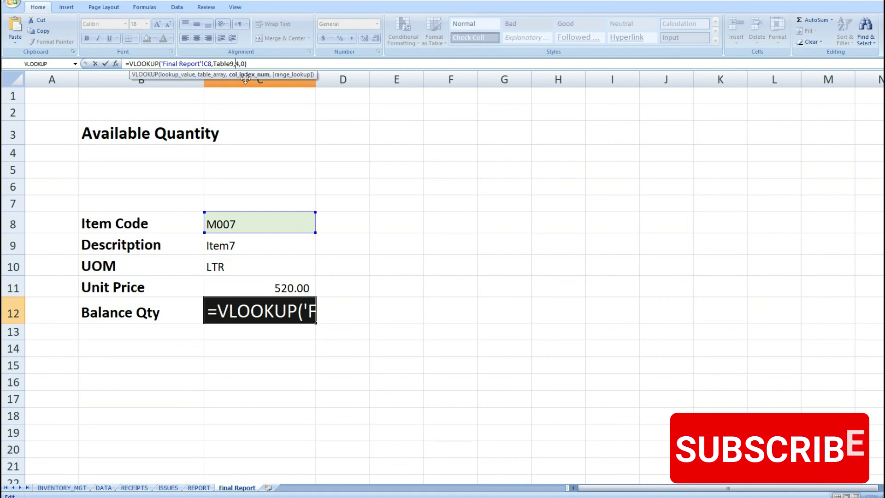
key("BackSpace")
type("7")
key("Return")
key("Up")
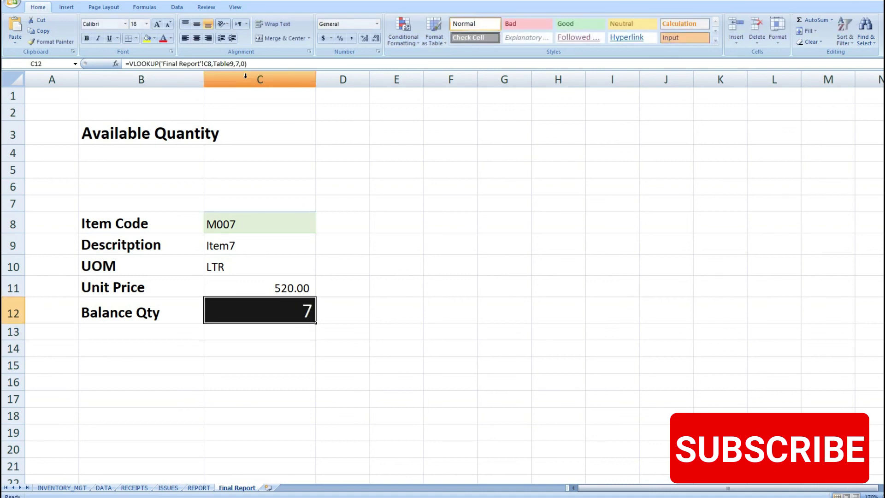
key("Up")
key("Up")
key("Up")
key("Up")
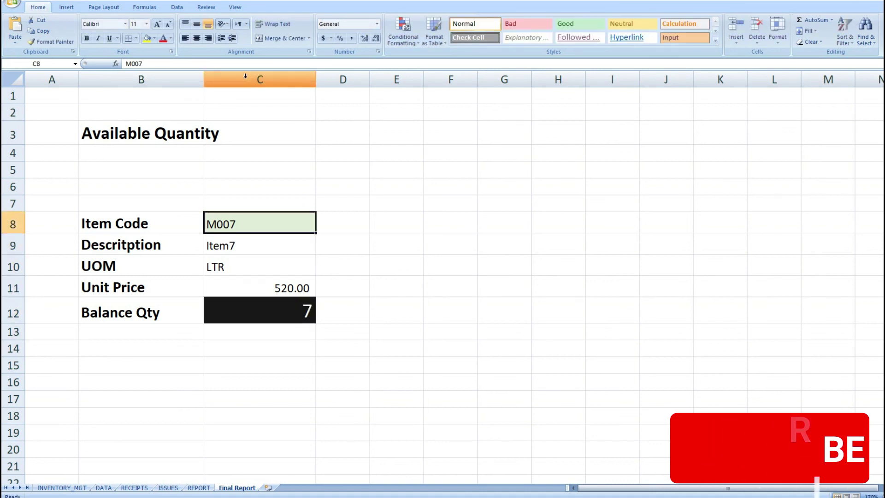
- Try item codes M008 and M009 in C8 to test the lookups
left_click(177, 66)
type("8")
key("Return")
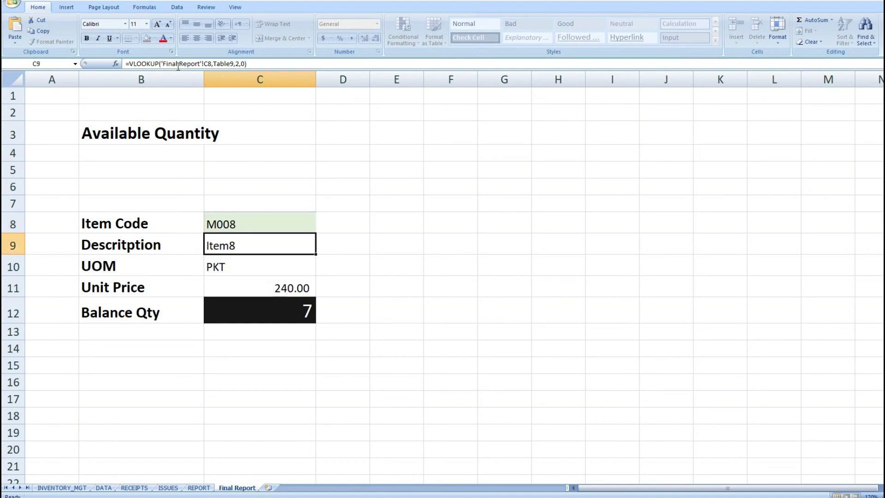
key("Up")
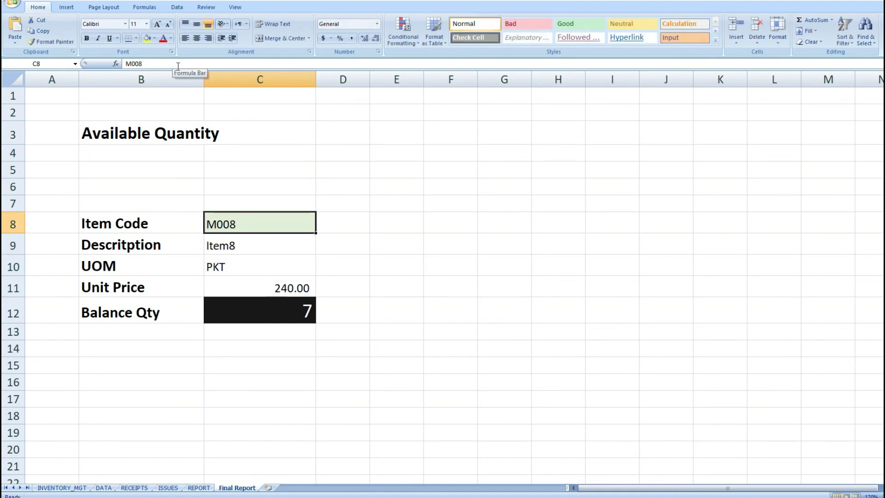
left_click(178, 66)
type("9")
key("Return")
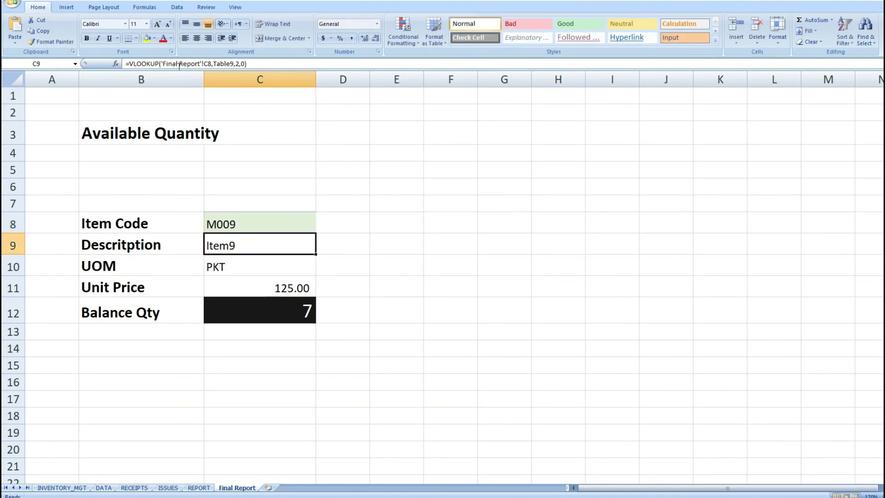
key("Down")
key("Down")
key("Down")
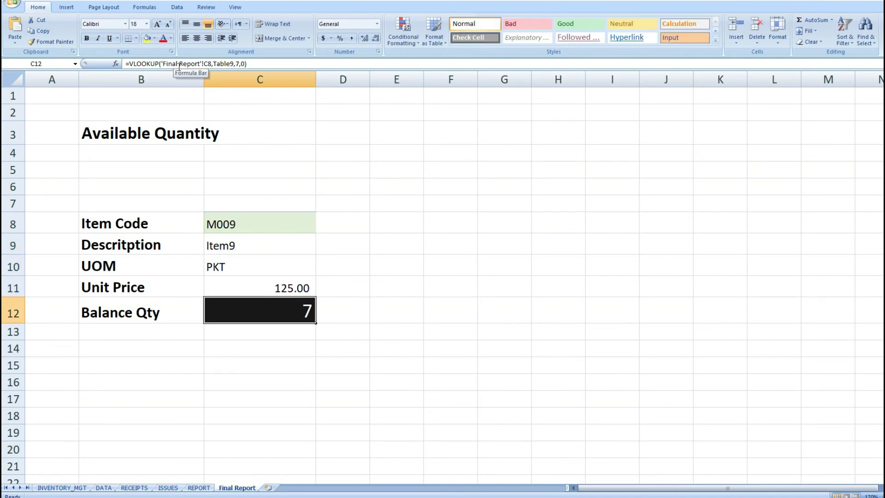
- Inspect the Balance Qty formula without changing it, then enter item code M001
left_click(245, 64)
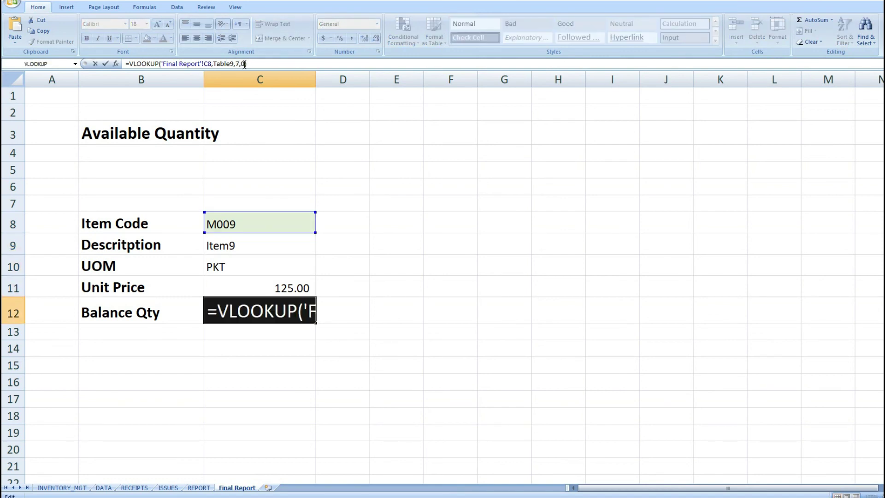
key("ctrl+Return")
key("Up")
key("Up")
key("Up")
key("Up")
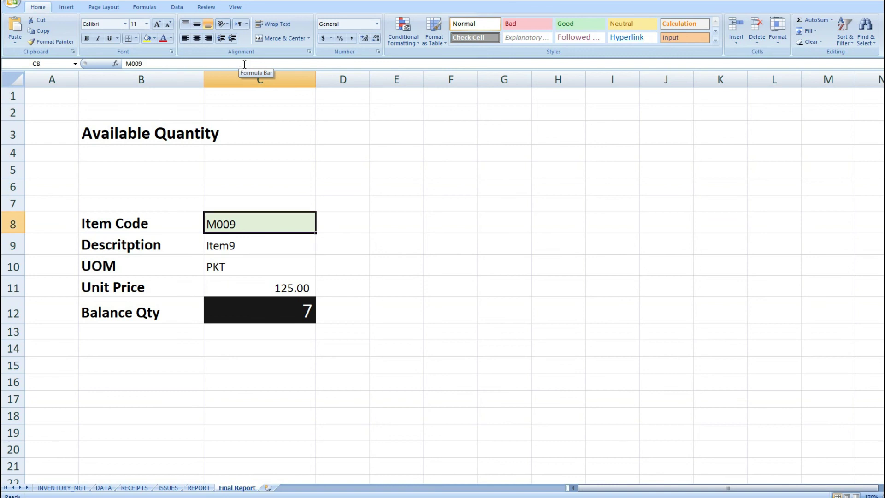
left_click(243, 64)
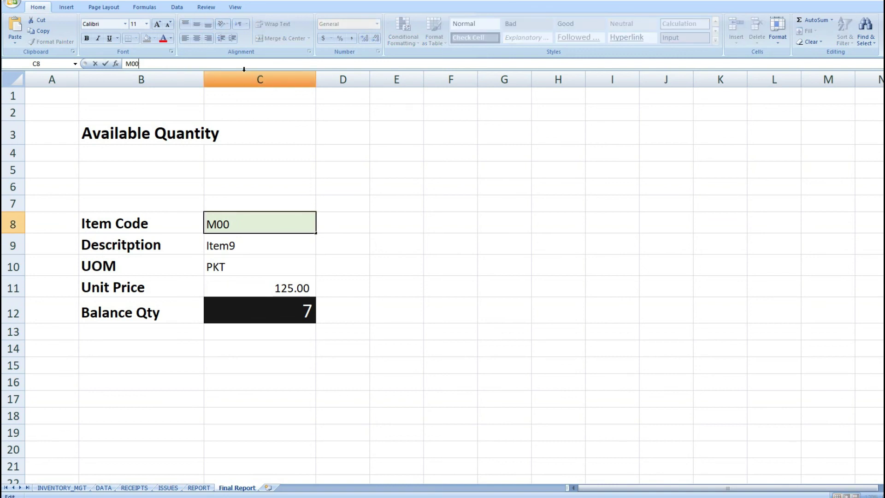
key("Return")
key("Up")
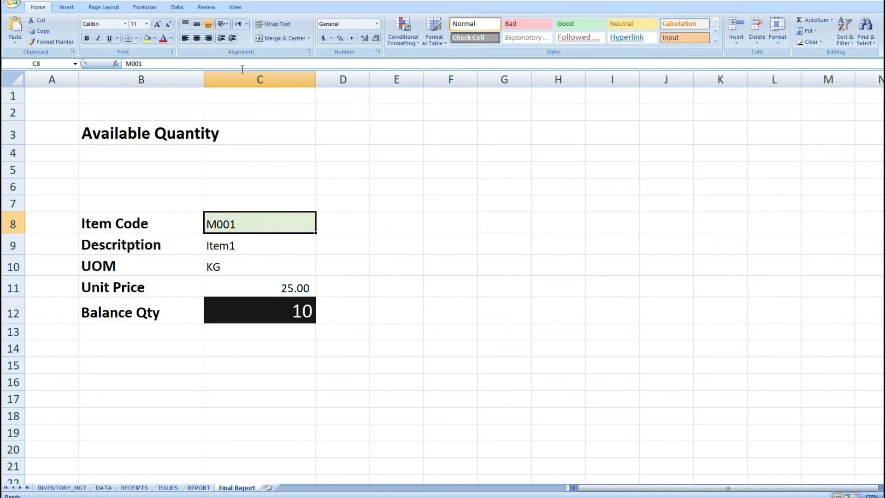
- Enter item code M002 to show Item2, Nos, 60.00 and Balance Qty 9
left_click(249, 65)
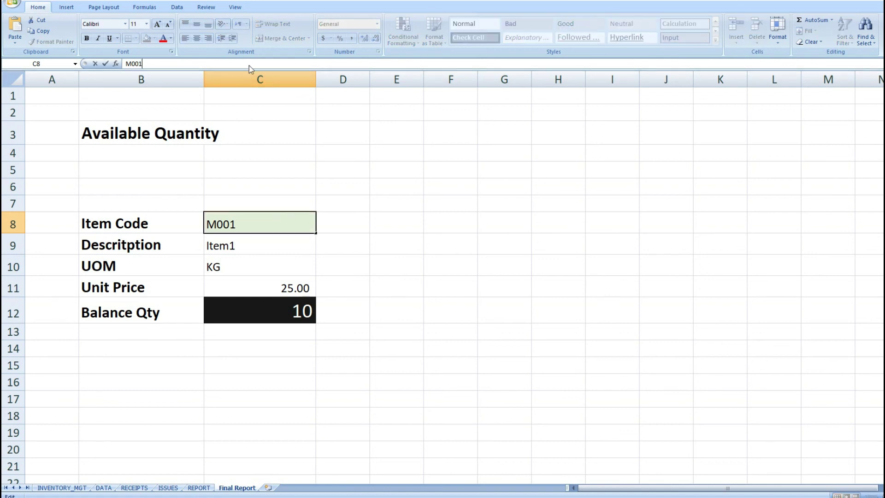
type("2")
key("Return")
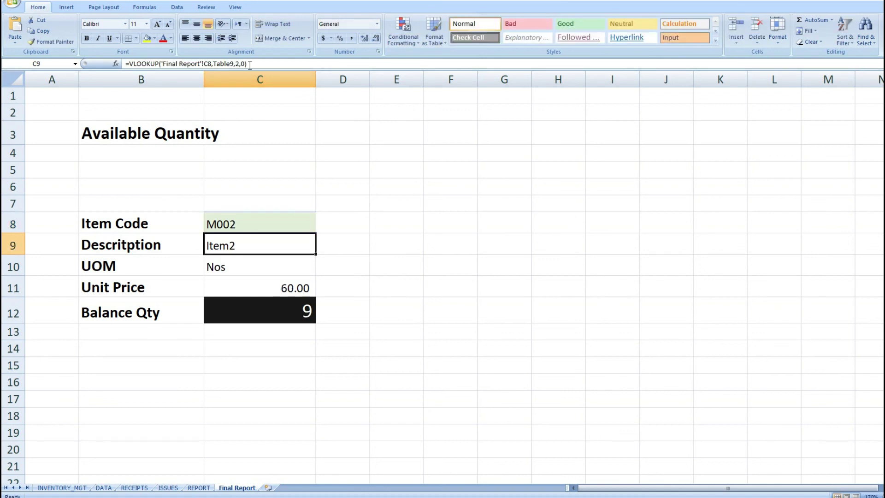
key("Down")
key("Down")
key("Down")
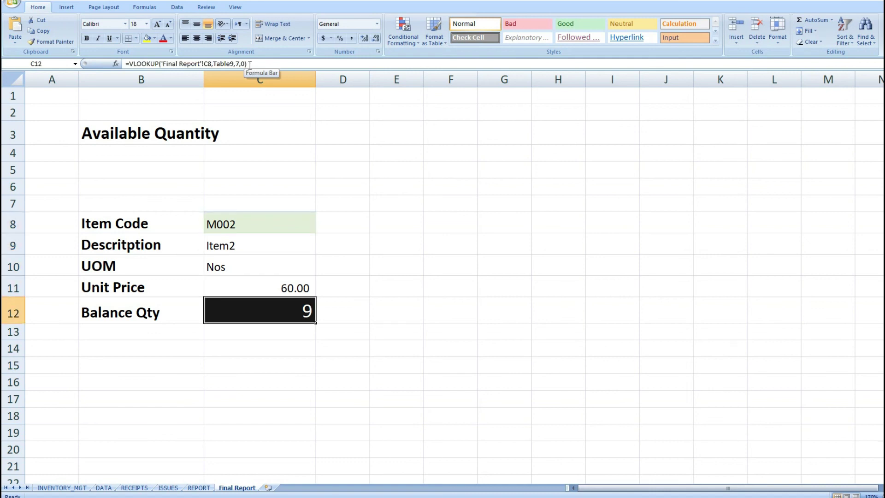